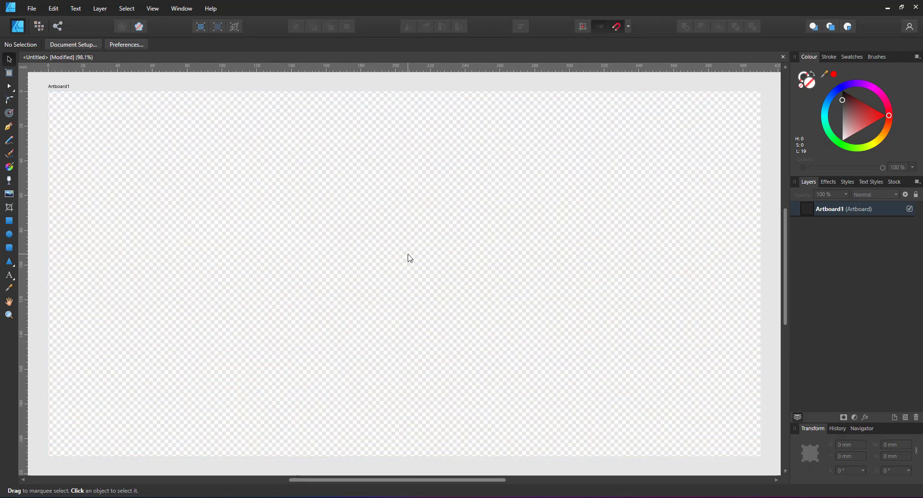
- Draw a 410 × 147.5 mm rectangle over the artboard's upper part and fill it with a pink-orange-blue sunrise gradient running vertically, blue uppermost
{"action": "left_click", "coordinate": [9, 221]}
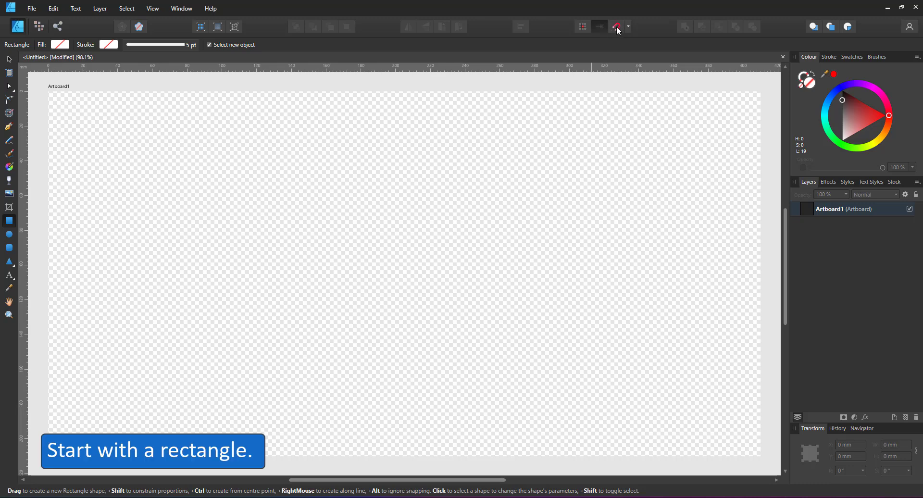
{"action": "left_click_drag", "start_coordinate": [48, 91], "coordinate": [760, 348]}
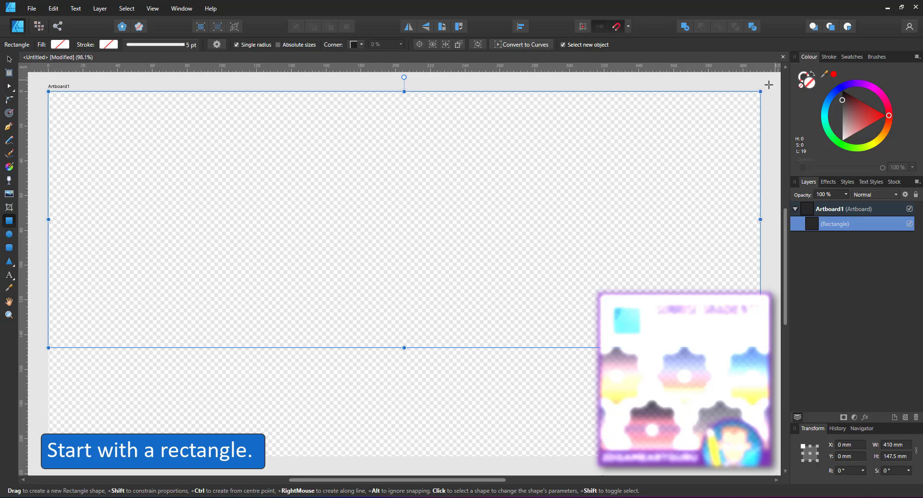
{"action": "left_click", "coordinate": [851, 56]}
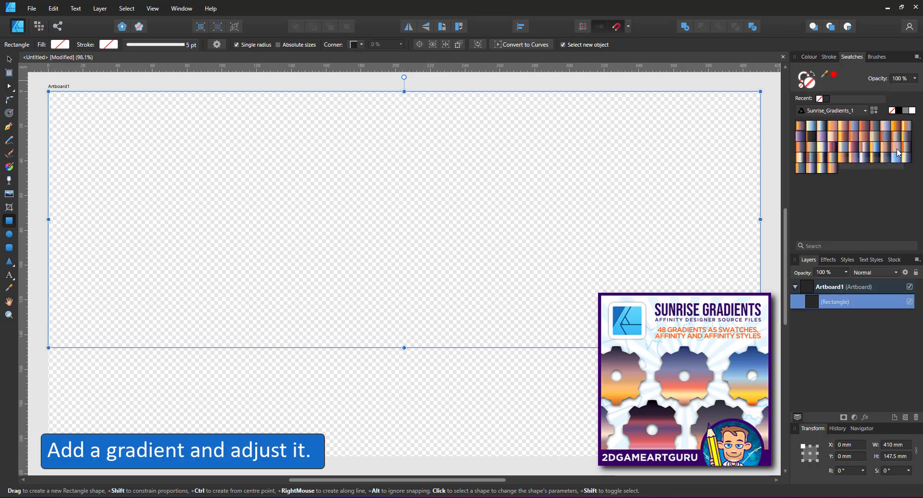
{"action": "left_click", "coordinate": [843, 147]}
{"action": "left_click", "coordinate": [10, 167]}
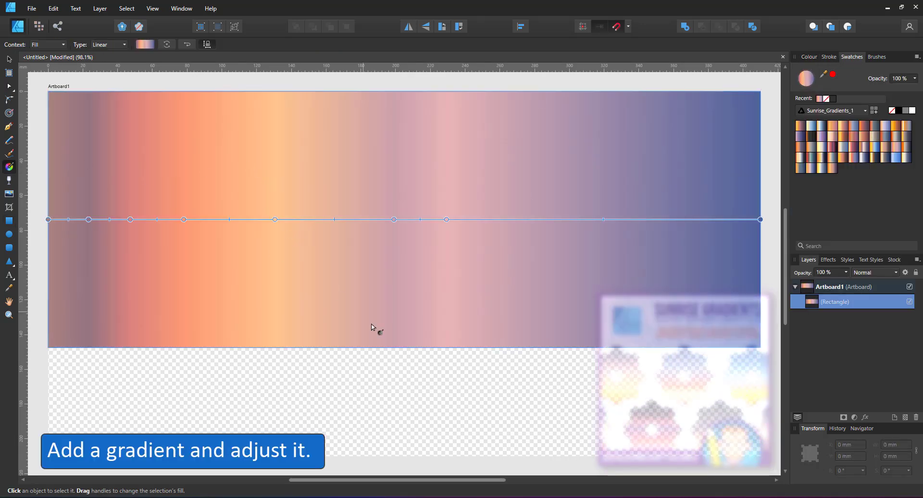
{"action": "left_click_drag", "start_coordinate": [393, 347], "coordinate": [393, 92]}
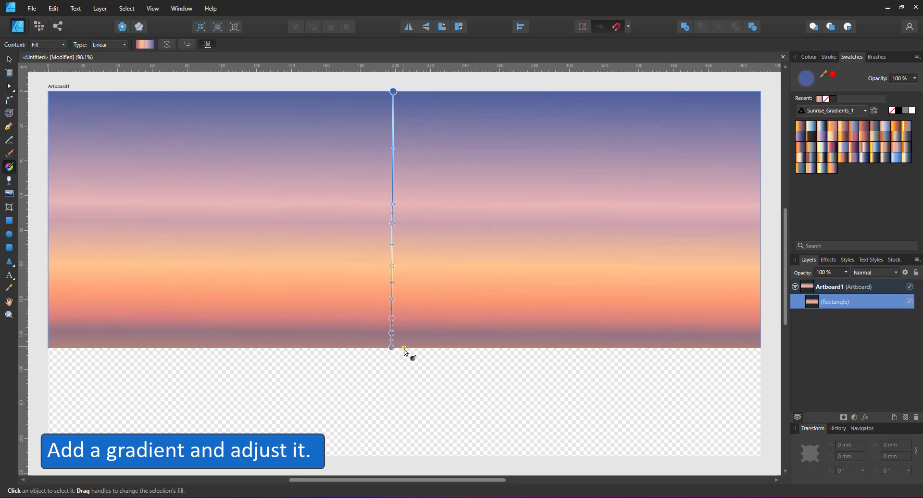
- Duplicate the gradient rectangle, flip and scale the copy to fill the artboard's lower part, and extend it slightly above the horizon
{"action": "key", "text": "v"}
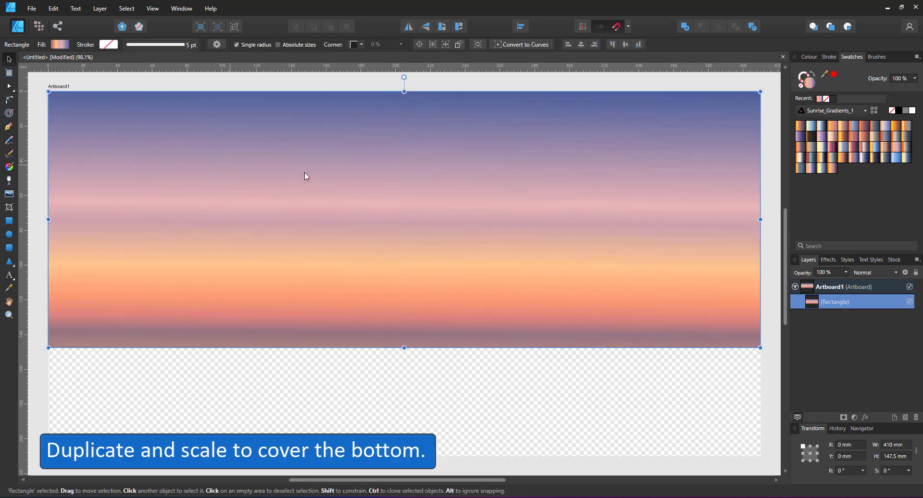
{"action": "key", "text": "ctrl+j"}
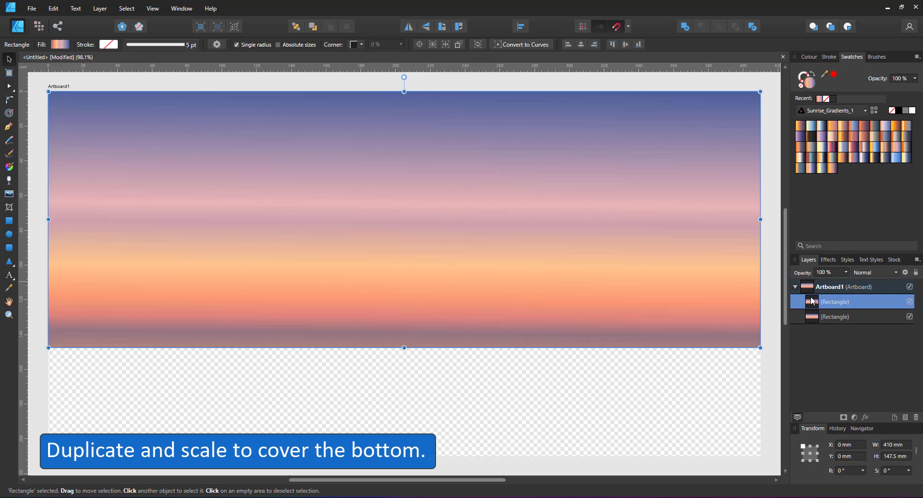
{"action": "left_click_drag", "start_coordinate": [403, 91], "coordinate": [404, 443]}
{"action": "key", "text": "g"}
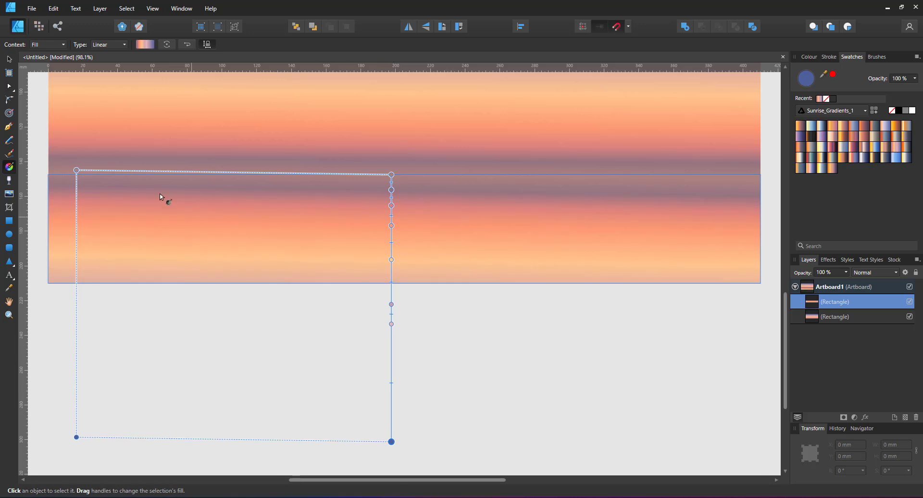
{"action": "left_click", "coordinate": [7, 64]}
{"action": "scroll", "coordinate": [416, 241], "scroll_direction": "up", "scroll_amount": 3}
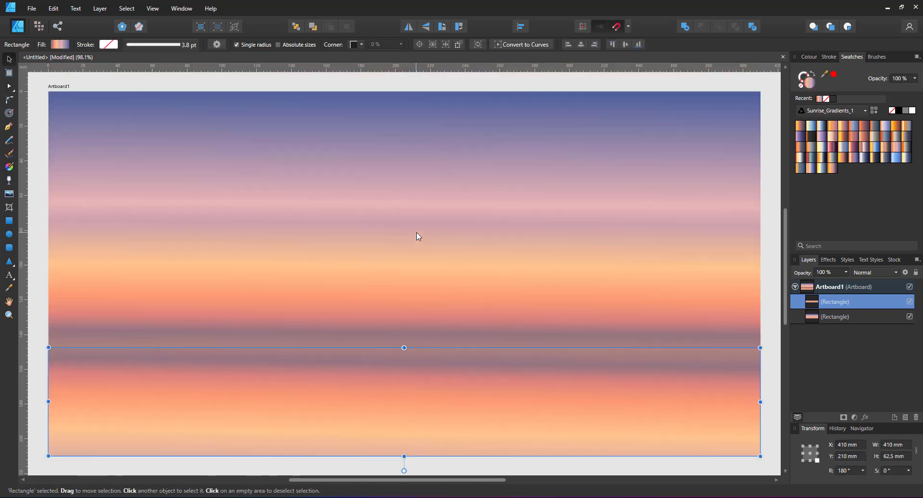
{"action": "left_click_drag", "start_coordinate": [404, 348], "coordinate": [404, 344]}
- Draw a circle about 59 mm in diameter directly above the sky rectangle in the layer order and fill it white
{"action": "left_click", "coordinate": [417, 331]}
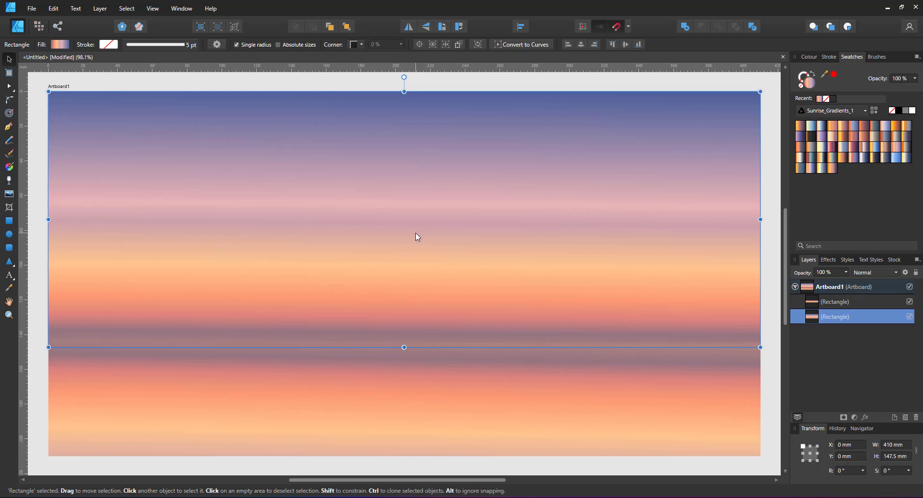
{"action": "left_click", "coordinate": [9, 235]}
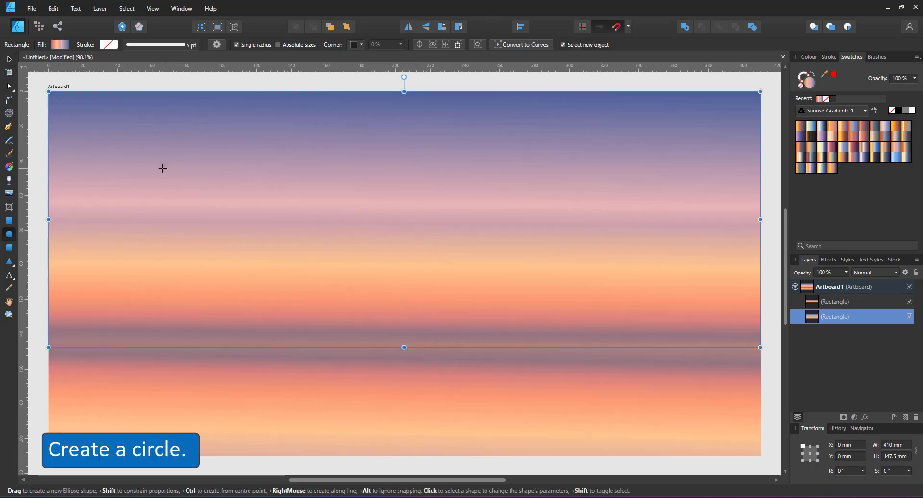
{"action": "left_click_drag", "start_coordinate": [183, 171], "coordinate": [286, 273]}
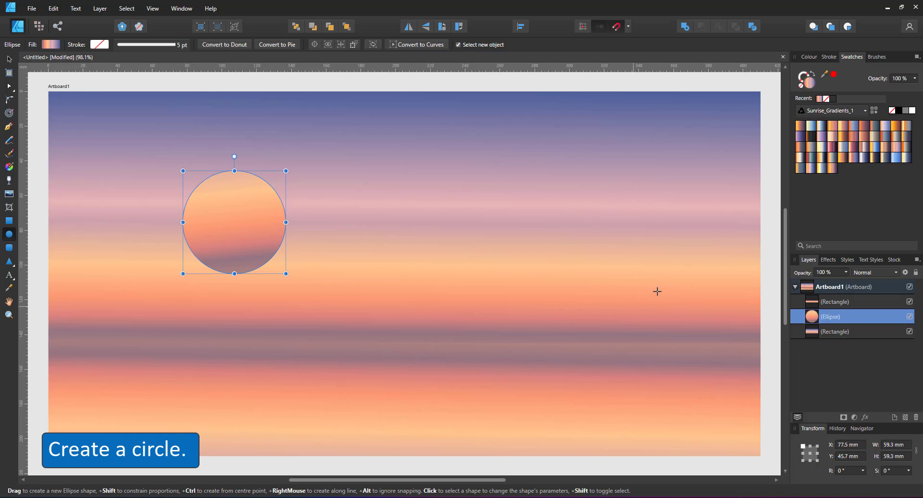
{"action": "left_click", "coordinate": [814, 58]}
{"action": "left_click_drag", "start_coordinate": [847, 123], "coordinate": [839, 141]}
- Give the white circle a 34.9 px Gaussian Blur layer effect and set its blend mode to Overlay
{"action": "left_click", "coordinate": [865, 417]}
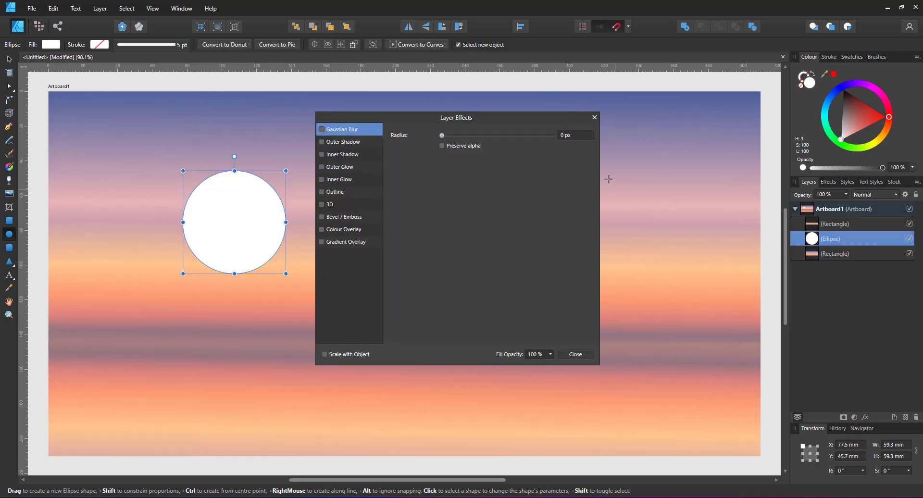
{"action": "left_click_drag", "start_coordinate": [442, 136], "coordinate": [521, 137]}
{"action": "left_click", "coordinate": [873, 194]}
{"action": "left_click", "coordinate": [859, 334]}
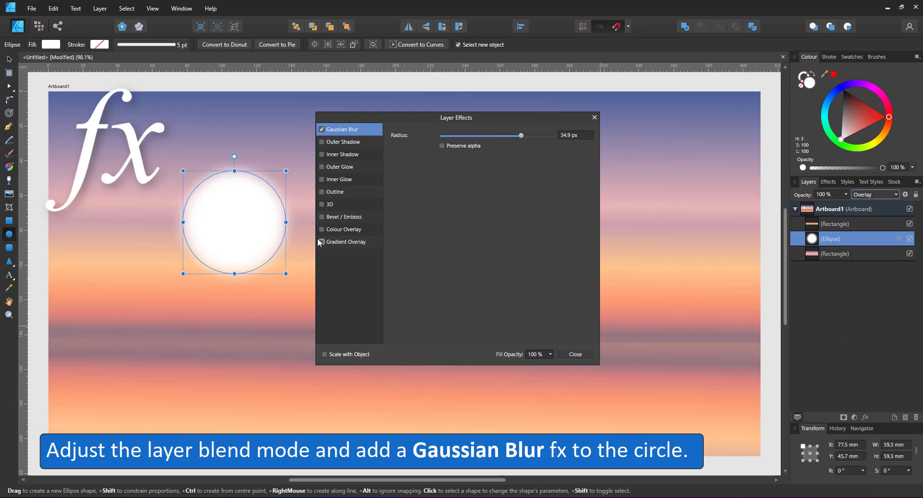
- Enlarge the blurred circle around its centre to about 67 mm and set its layer opacity to 60%
{"action": "left_click_drag", "start_coordinate": [285, 170], "coordinate": [292, 164]}
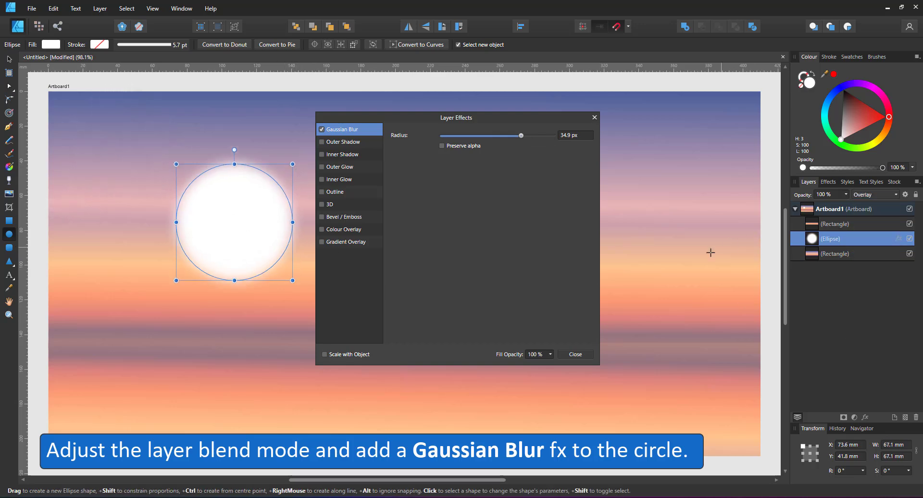
{"action": "key", "text": "6"}
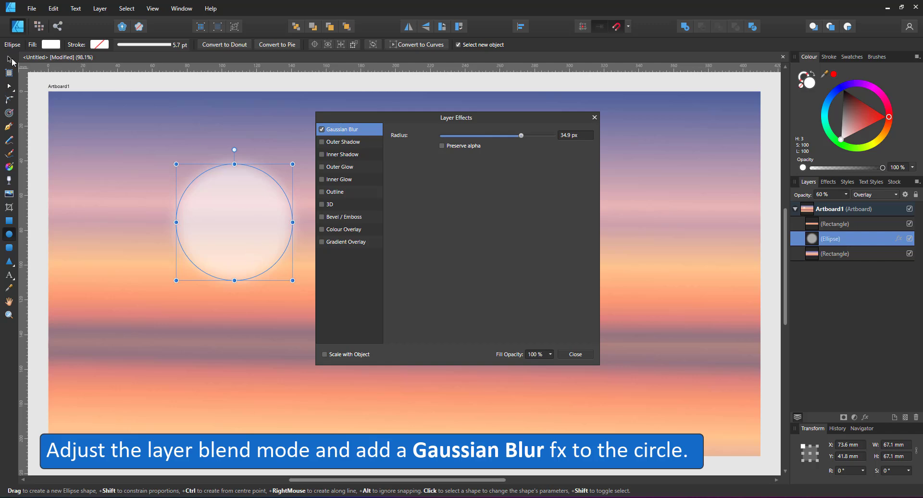
- Duplicate the sun circle as a smaller core about 49 mm wide, with 100% opacity and a 24.2 px Gaussian Blur
{"action": "left_click", "coordinate": [10, 59]}
{"action": "key", "text": "ctrl+j"}
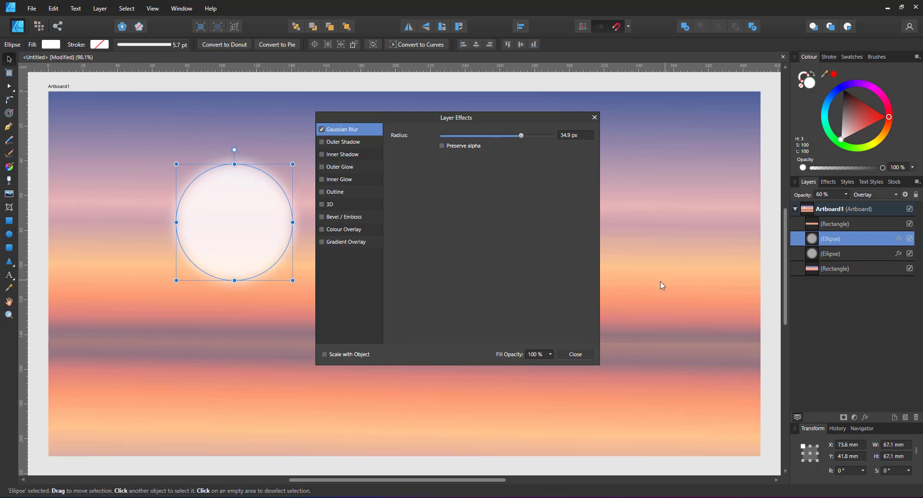
{"action": "key", "text": "0"}
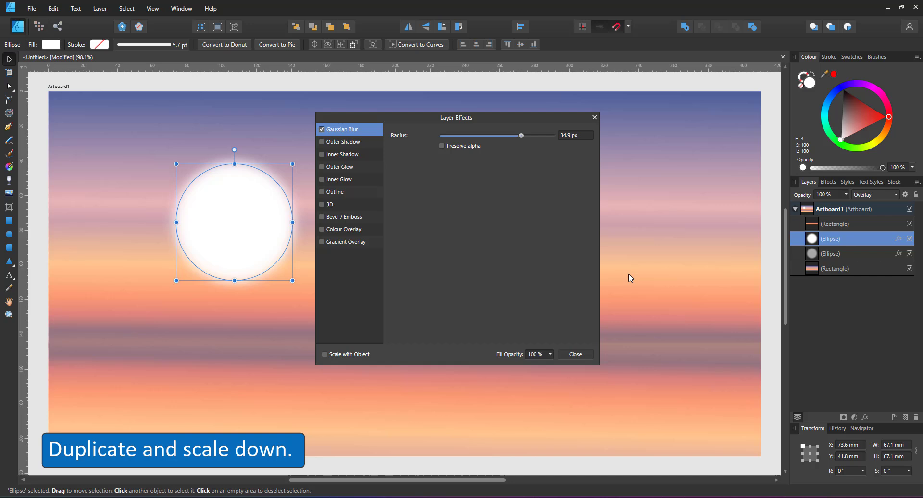
{"action": "left_click_drag", "start_coordinate": [513, 137], "coordinate": [509, 137]}
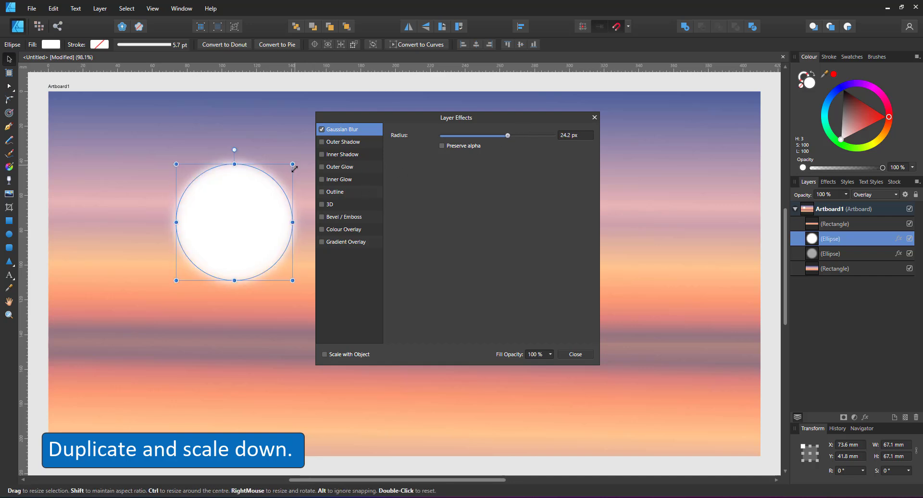
{"action": "left_click_drag", "start_coordinate": [293, 163], "coordinate": [283, 182]}
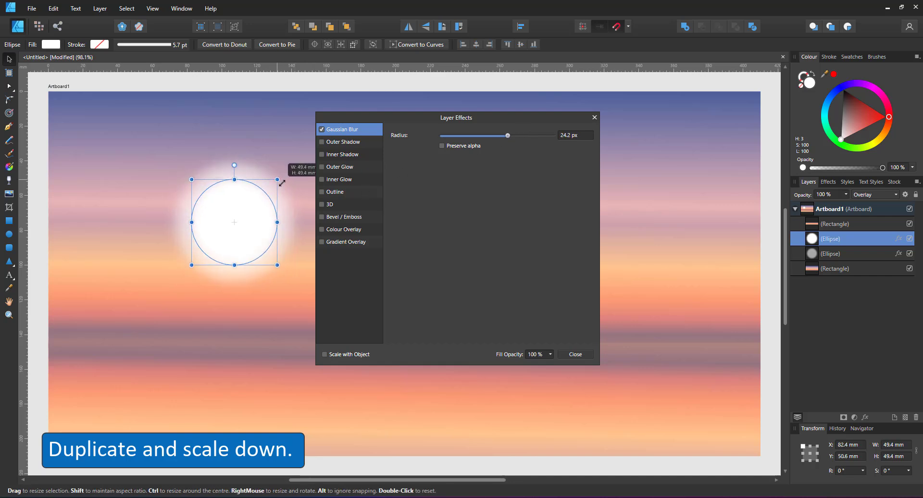
- Copy both sun circles straight down onto the water and bring the copies to the front
{"action": "left_click", "coordinate": [249, 275], "text": "shift"}
{"action": "left_click_drag", "start_coordinate": [247, 219], "coordinate": [262, 369]}
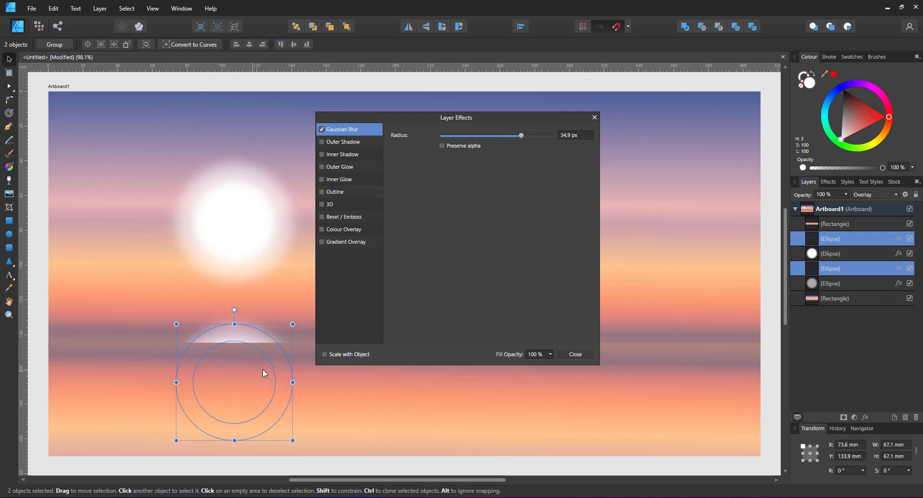
{"action": "key", "text": "ctrl+shift+bracketright"}
- Squash the copied circles into flat ellipses and duplicate them down the water as a stack of reflection stripes
{"action": "mouse_move", "coordinate": [234, 324]}
{"action": "left_mouse_down"}
{"action": "mouse_move", "coordinate": [222, 379]}
{"action": "mouse_move", "coordinate": [285, 361]}
{"action": "mouse_move", "coordinate": [272, 359]}
{"action": "left_mouse_up"}
{"action": "key", "text": "ctrl+j"}
{"action": "left_click_drag", "start_coordinate": [35, 329], "coordinate": [309, 413]}
{"action": "mouse_move", "coordinate": [236, 368]}
{"action": "left_mouse_down"}
{"action": "mouse_move", "coordinate": [234, 439]}
{"action": "mouse_move", "coordinate": [234, 419]}
{"action": "left_mouse_up"}
- Delete the bright inner ellipses from the lowest and topmost stripes of the sun's reflection
{"action": "left_click", "coordinate": [304, 419]}
{"action": "scroll", "coordinate": [235, 443], "scroll_direction": "up", "scroll_amount": 2}
{"action": "left_click", "coordinate": [235, 427]}
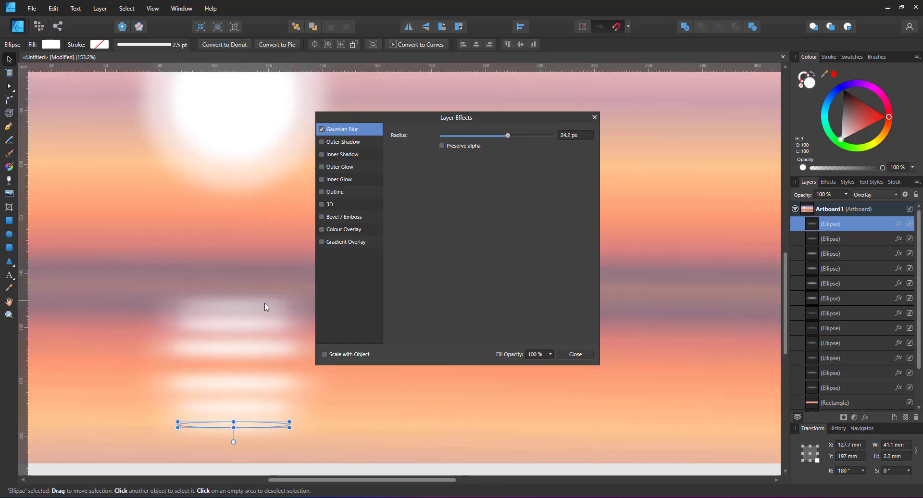
{"action": "key", "text": "Delete"}
{"action": "key", "text": "Delete"}
- Reduce the lowest reflection ellipse's Gaussian Blur to 19.6 px and narrow the ellipse to about 41 mm
{"action": "left_click", "coordinate": [250, 307]}
{"action": "left_click_drag", "start_coordinate": [521, 136], "coordinate": [501, 139]}
{"action": "left_click", "coordinate": [269, 425]}
{"action": "left_click_drag", "start_coordinate": [312, 429], "coordinate": [291, 428]}
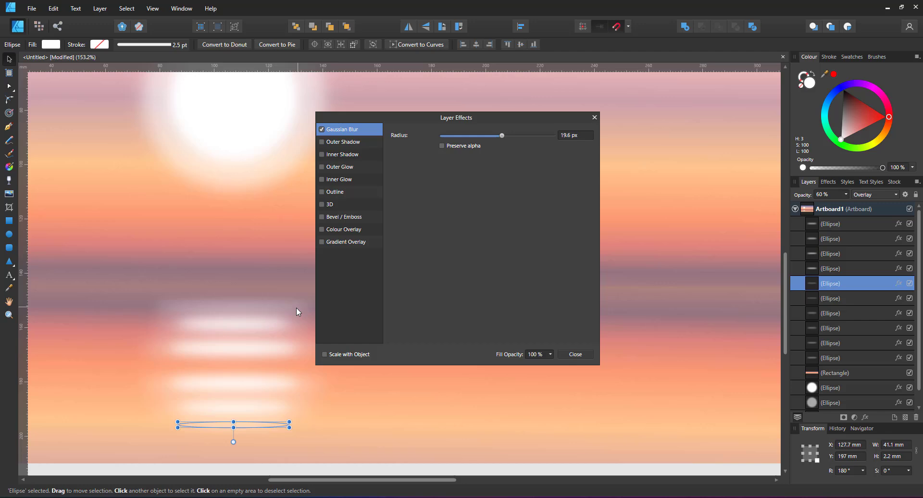
- Lower the topmost reflection ellipse's Gaussian Blur, narrow the ellipse, and close the layer effects settings
{"action": "left_click", "coordinate": [296, 308]}
{"action": "left_click_drag", "start_coordinate": [505, 136], "coordinate": [491, 137]}
{"action": "left_click_drag", "start_coordinate": [154, 310], "coordinate": [178, 309]}
{"action": "left_click", "coordinate": [303, 363]}
{"action": "left_click", "coordinate": [570, 358]}
{"action": "scroll", "coordinate": [416, 344], "scroll_direction": "down", "scroll_amount": 3}
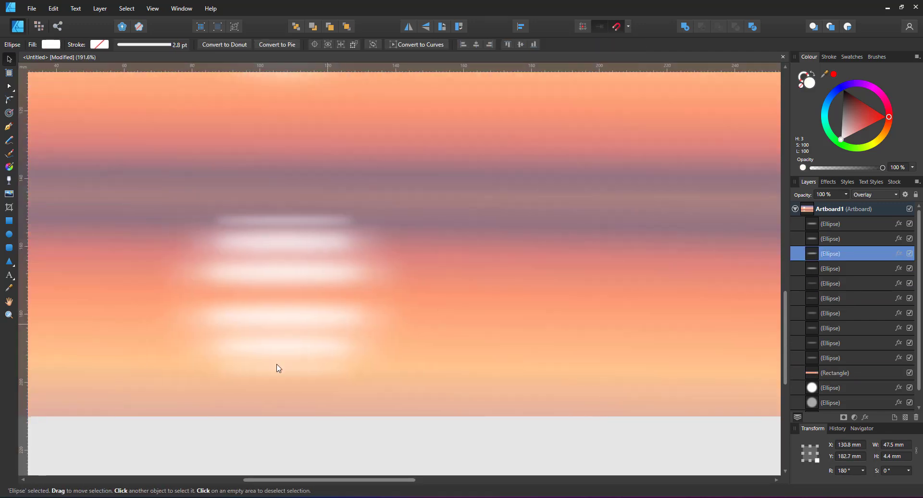
{"action": "left_click_drag", "start_coordinate": [103, 457], "coordinate": [333, 313]}
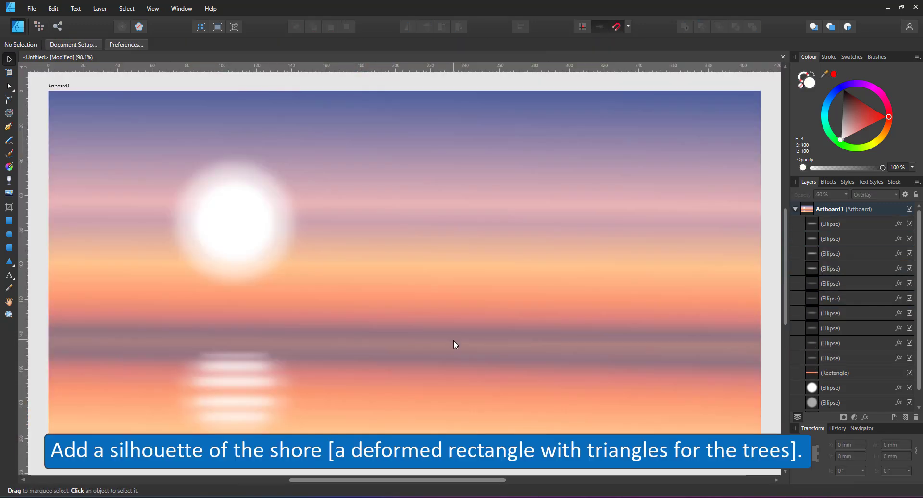
- Paste the shore silhouette with trees, then size and position it along the horizon from the artboard's left edge
{"action": "key", "text": "ctrl+v"}
{"action": "left_click_drag", "start_coordinate": [486, 263], "coordinate": [679, 243]}
{"action": "left_click_drag", "start_coordinate": [620, 264], "coordinate": [532, 331]}
- Pull the shore silhouette's lower right corner node outward to about X 359.4 mm so the land tapers to a point
{"action": "key", "text": "a"}
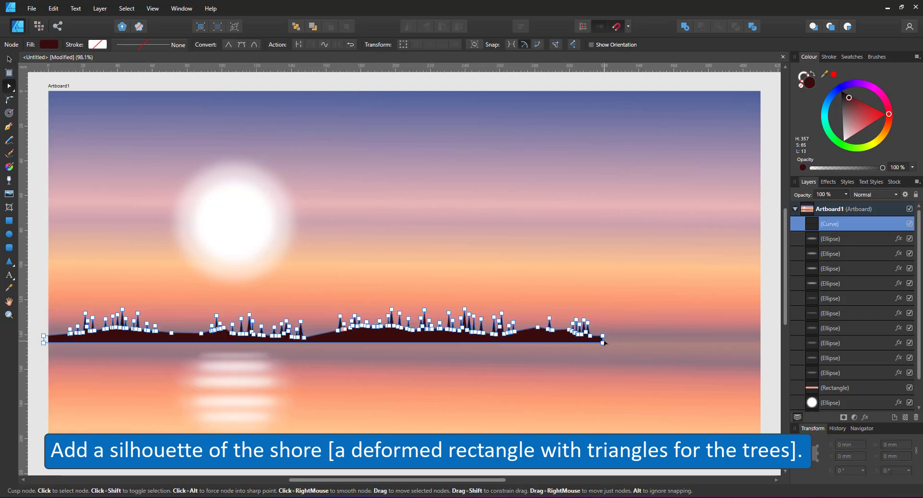
{"action": "left_click_drag", "start_coordinate": [602, 342], "coordinate": [672, 343]}
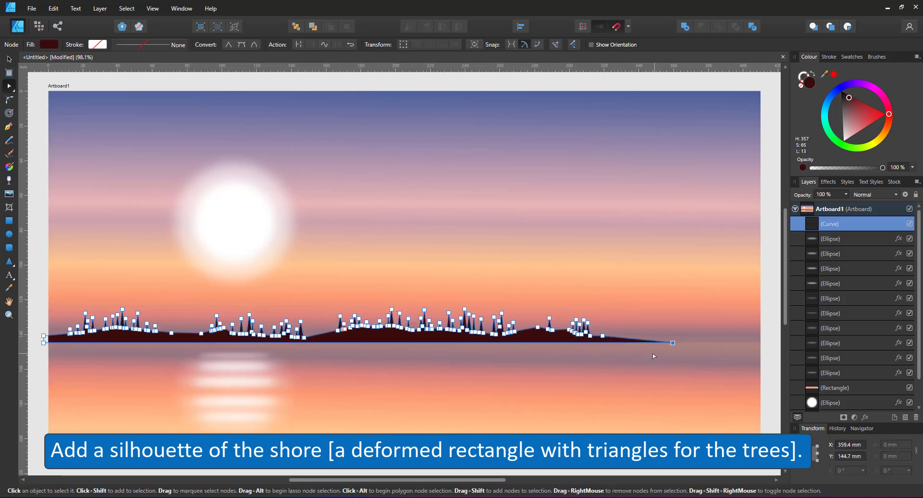
{"action": "left_click", "coordinate": [12, 61]}
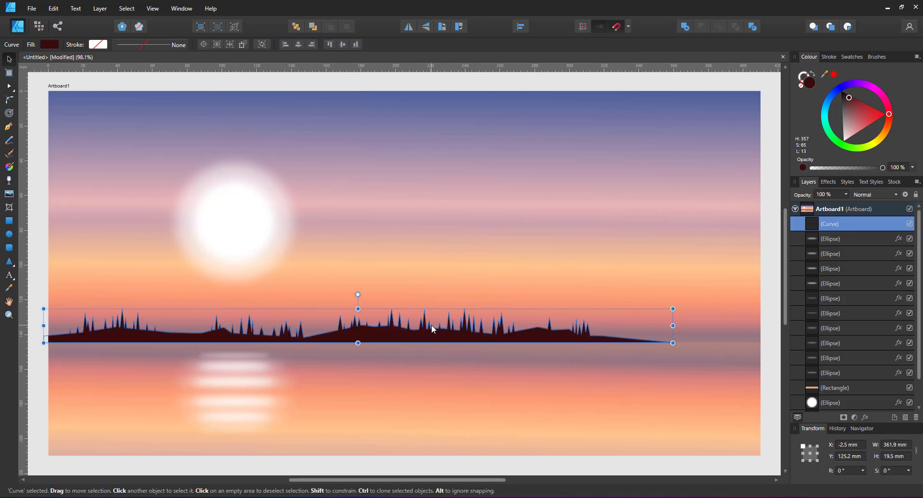
- Duplicate the shore silhouette, flip it below the waterline at a height of 18.9 mm, and set its opacity to 60%
{"action": "key", "text": "ctrl+j"}
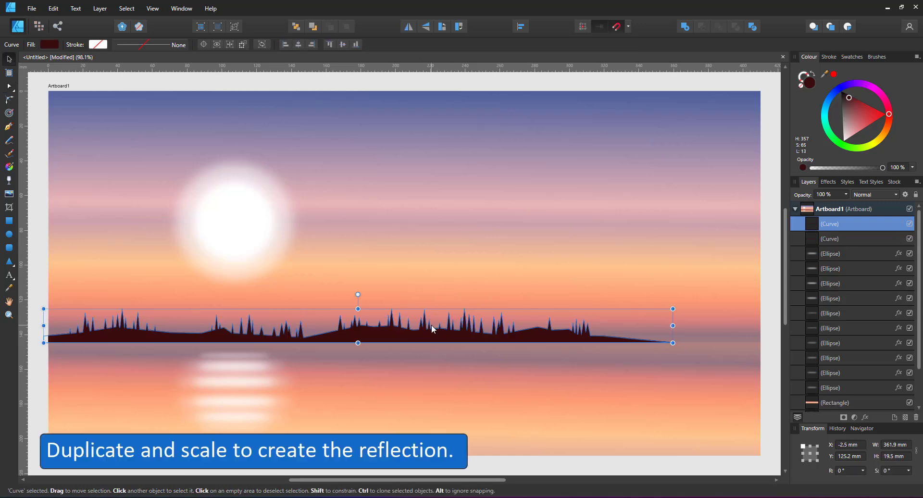
{"action": "left_click_drag", "start_coordinate": [357, 309], "coordinate": [351, 375]}
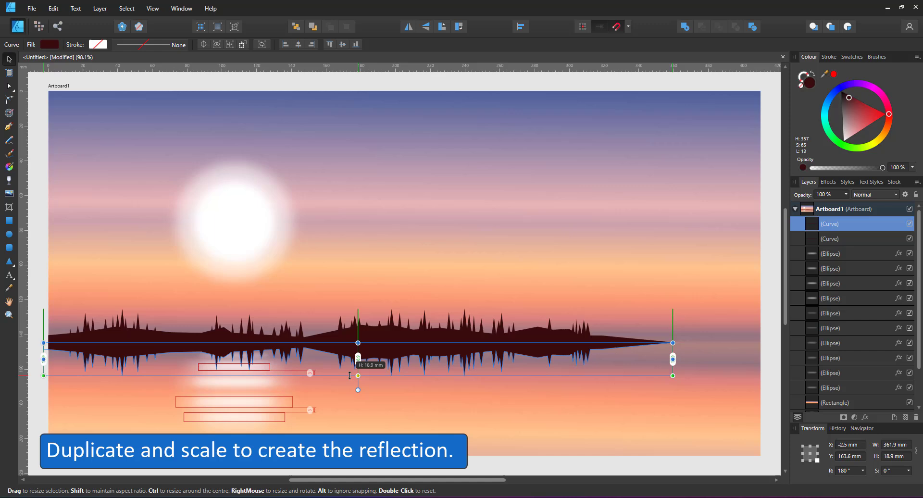
{"action": "key", "text": "6"}
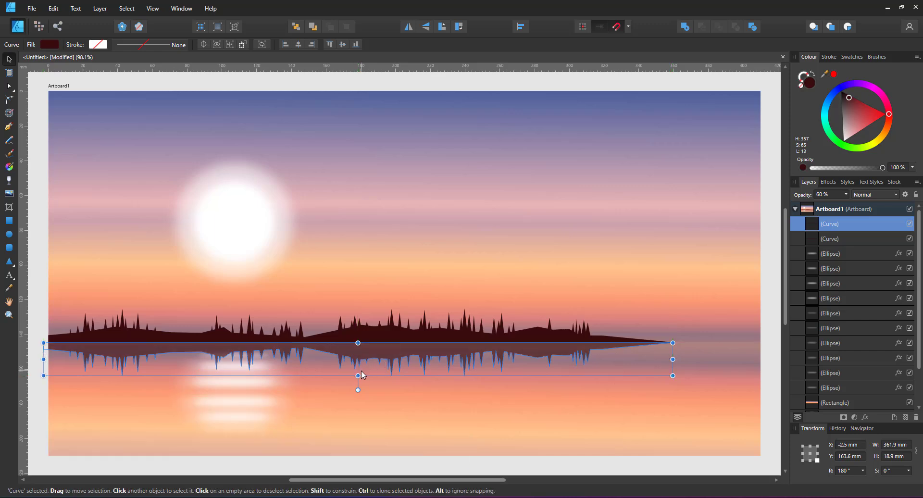
- Recolour the shore and its reflection dark purple (H 275, S 100, L 17) and set both to Multiply blending
{"action": "left_click", "coordinate": [423, 333], "text": "shift"}
{"action": "left_click_drag", "start_coordinate": [849, 84], "coordinate": [830, 111]}
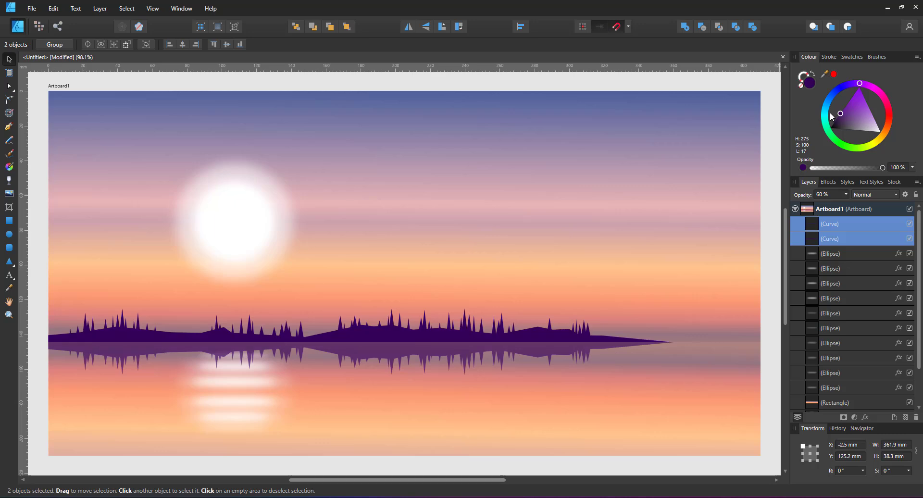
{"action": "left_click", "coordinate": [875, 195]}
{"action": "left_click", "coordinate": [862, 231]}
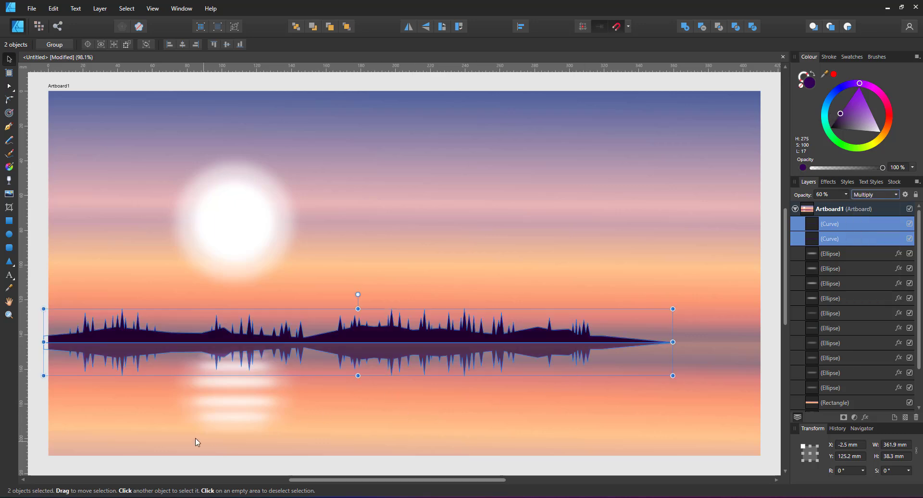
- Group the ten ellipses of the sun's reflection and move the group down about 8 mm
{"action": "left_click_drag", "start_coordinate": [164, 464], "coordinate": [297, 337]}
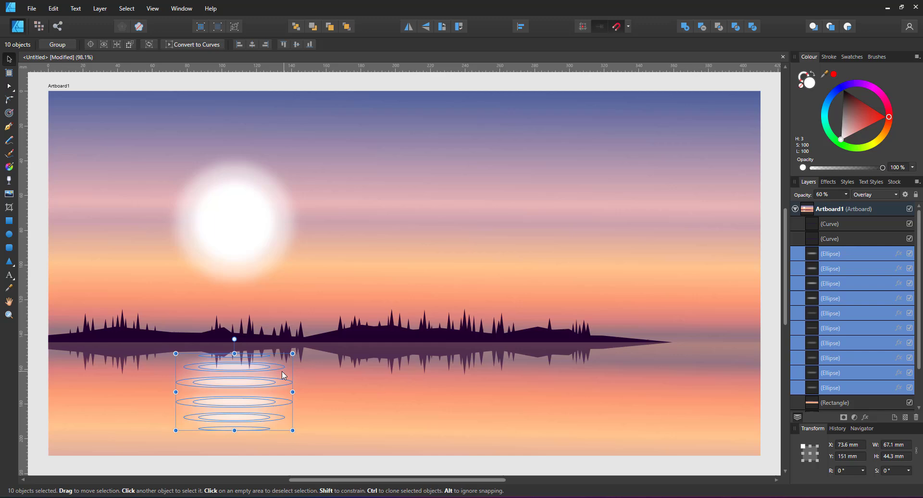
{"action": "key", "text": "ctrl+g"}
{"action": "left_click_drag", "start_coordinate": [258, 375], "coordinate": [257, 388]}
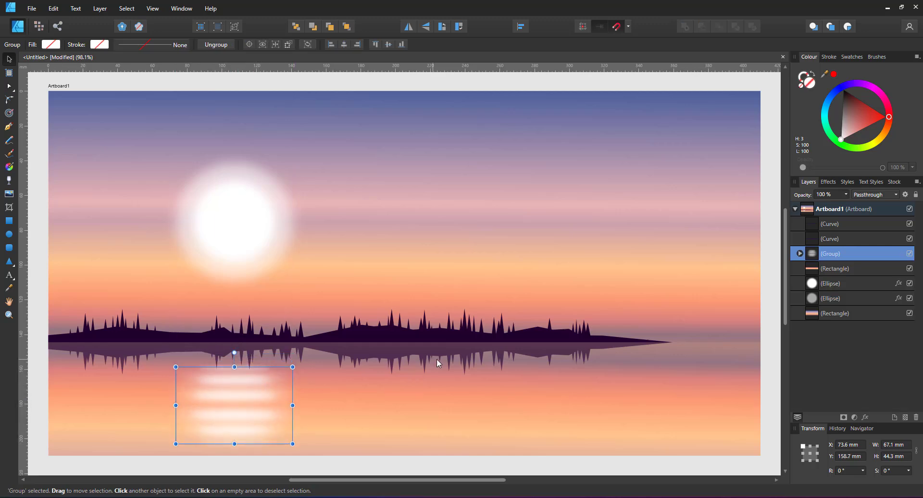
- Put the shore reflection into its own group and select the reflection curve inside it
{"action": "left_click", "coordinate": [448, 354]}
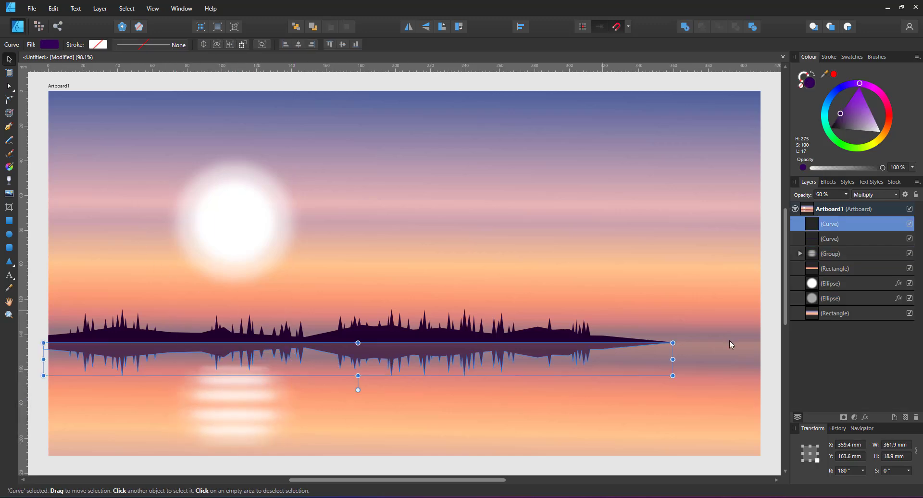
{"action": "left_click_drag", "start_coordinate": [825, 226], "coordinate": [811, 239]}
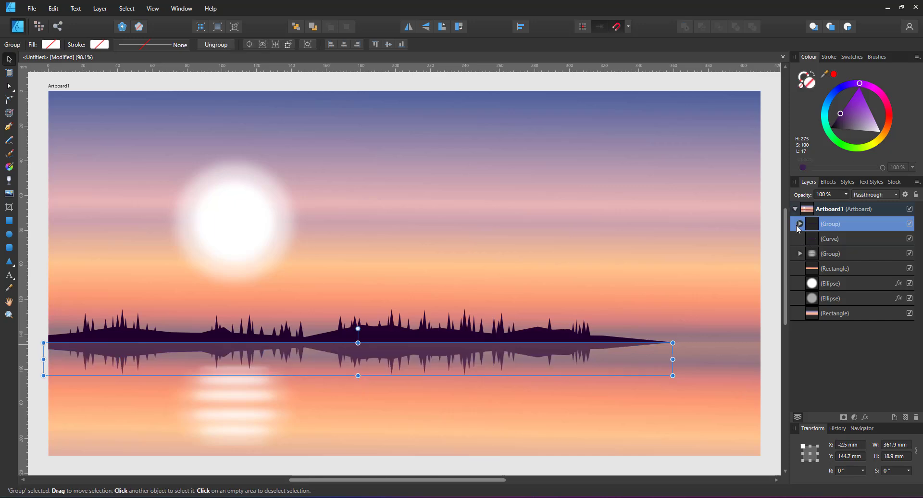
{"action": "left_click", "coordinate": [811, 240]}
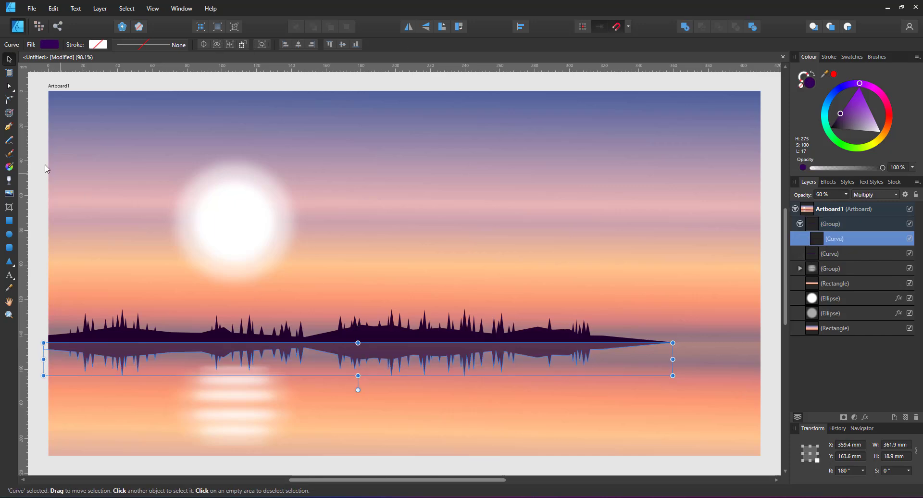
- Draw a horizontal Pen line about 50 mm long across the reflection, ending near X 219.4, Y 146.6 mm, with a white stroke
{"action": "left_click", "coordinate": [11, 127]}
{"action": "scroll", "coordinate": [337, 371], "scroll_direction": "up", "scroll_amount": 4}
{"action": "left_click", "coordinate": [349, 306]}
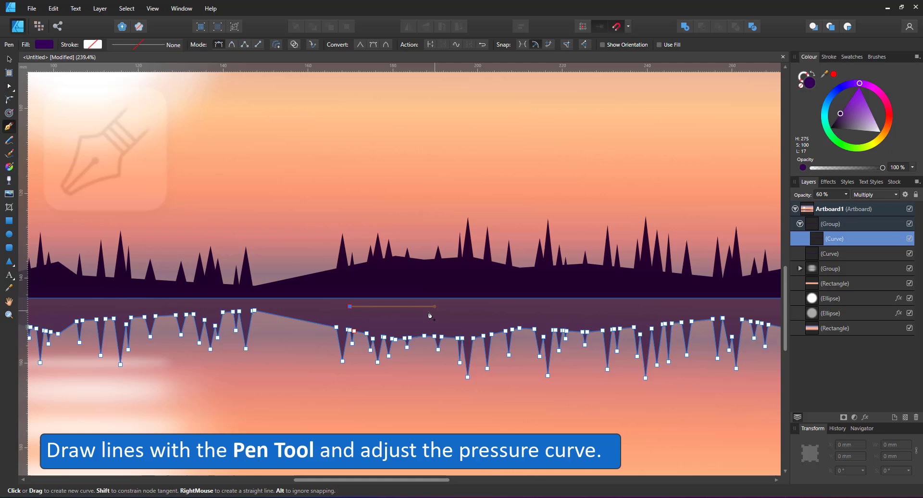
{"action": "left_click", "coordinate": [560, 306]}
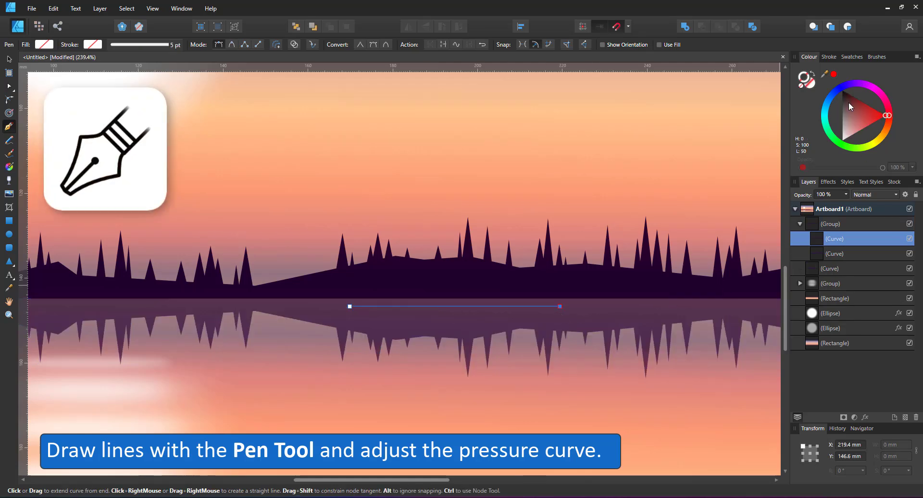
{"action": "left_click_drag", "start_coordinate": [849, 102], "coordinate": [837, 153]}
- Taper the line to points at both ends with a pressure curve peaking mid-length, and set its stroke width to 2 pt
{"action": "left_click", "coordinate": [828, 57]}
{"action": "left_click", "coordinate": [884, 202]}
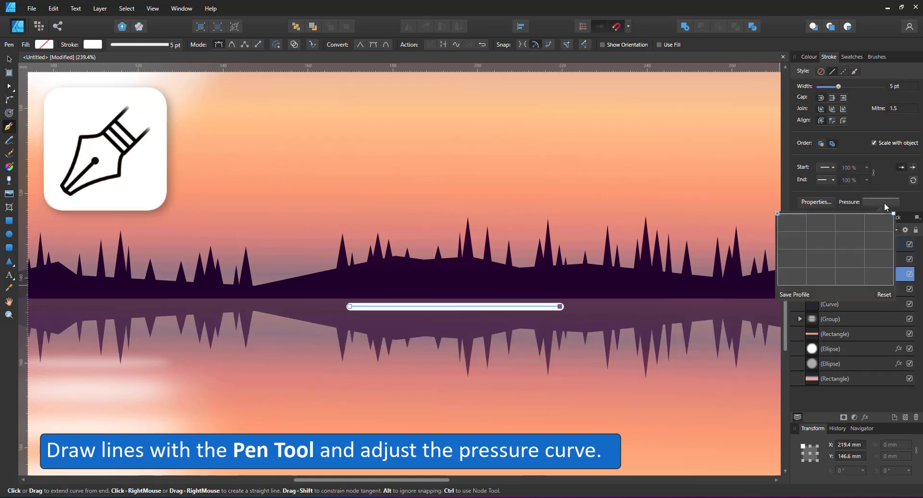
{"action": "left_click_drag", "start_coordinate": [893, 214], "coordinate": [893, 286]}
{"action": "left_click_drag", "start_coordinate": [835, 285], "coordinate": [835, 207]}
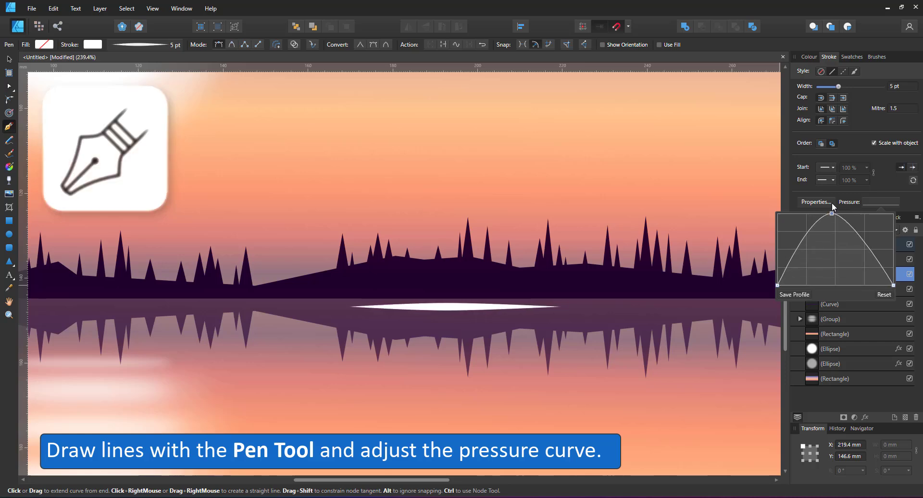
{"action": "left_click", "coordinate": [898, 97]}
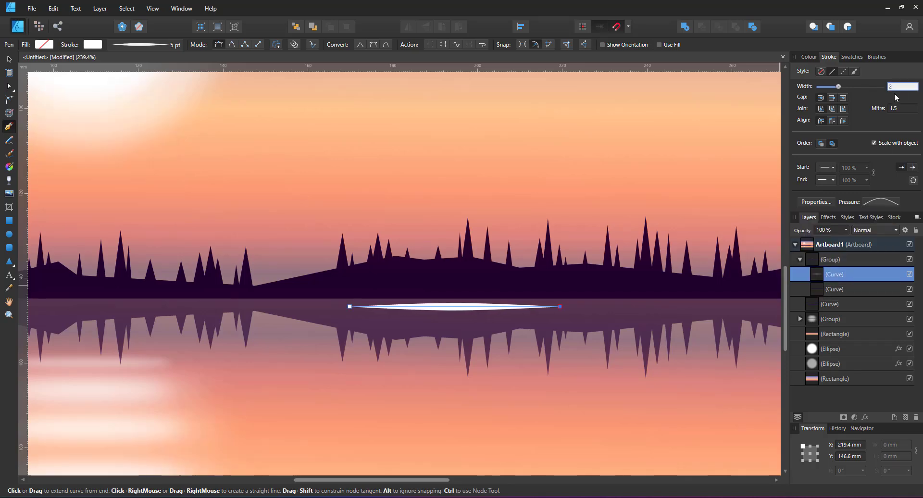
{"action": "type", "text": "2"}
{"action": "key", "text": "Return"}
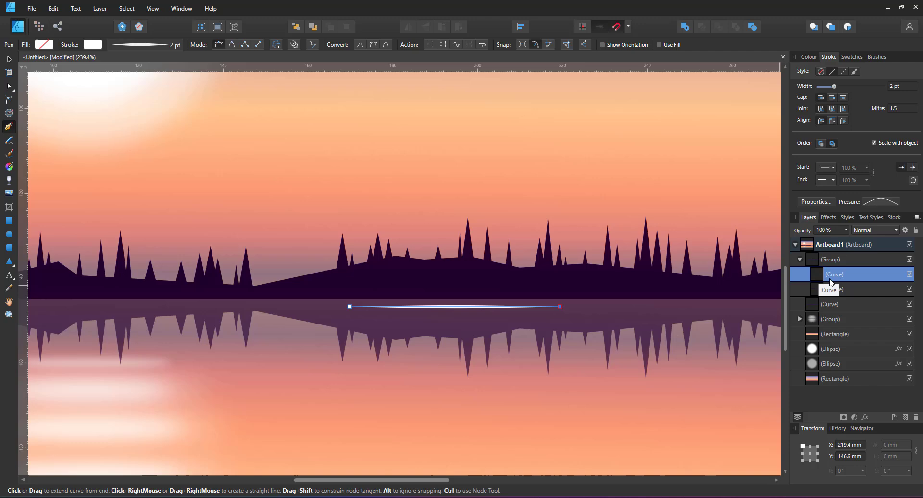
- Group the tapered line inside the reflection group and set the new group's blend mode to Erase
{"action": "key", "text": "ctrl+g"}
{"action": "left_click", "coordinate": [877, 233]}
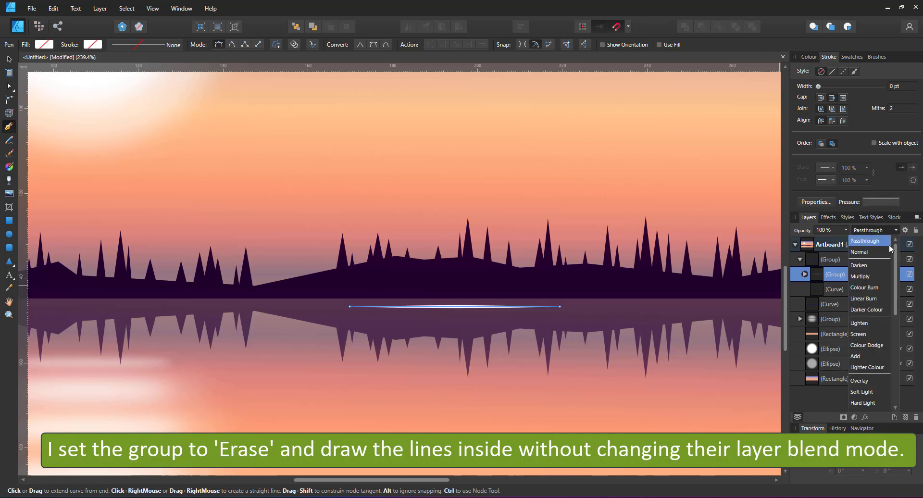
{"action": "left_click_drag", "start_coordinate": [894, 274], "coordinate": [901, 358]}
{"action": "left_click", "coordinate": [857, 406]}
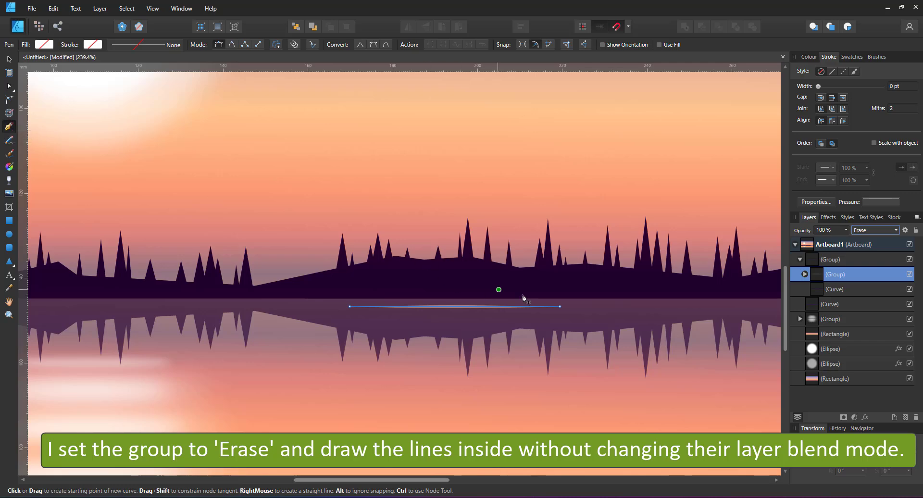
- Draw a second tapered line slightly lower, ending near X 238 mm, Y 148.8 mm, and move it into the Erase group
{"action": "left_click", "coordinate": [504, 315]}
{"action": "left_click", "coordinate": [638, 315]}
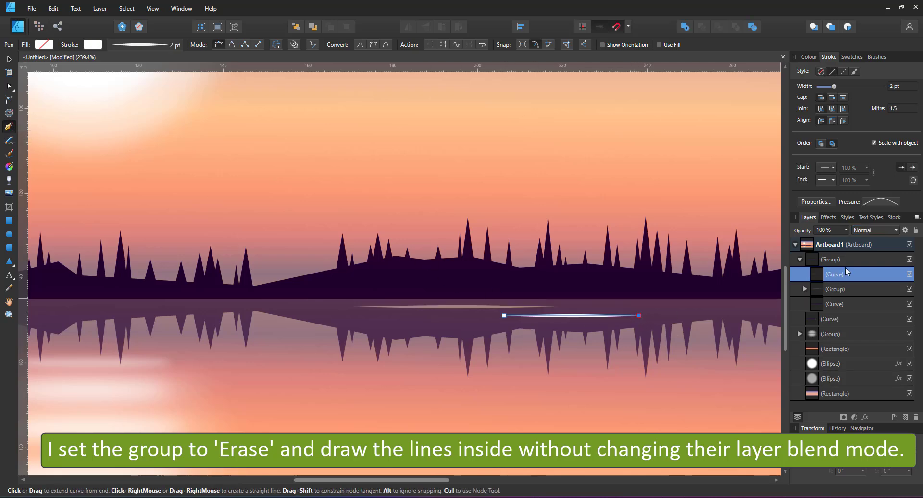
{"action": "left_click_drag", "start_coordinate": [843, 289], "coordinate": [843, 276]}
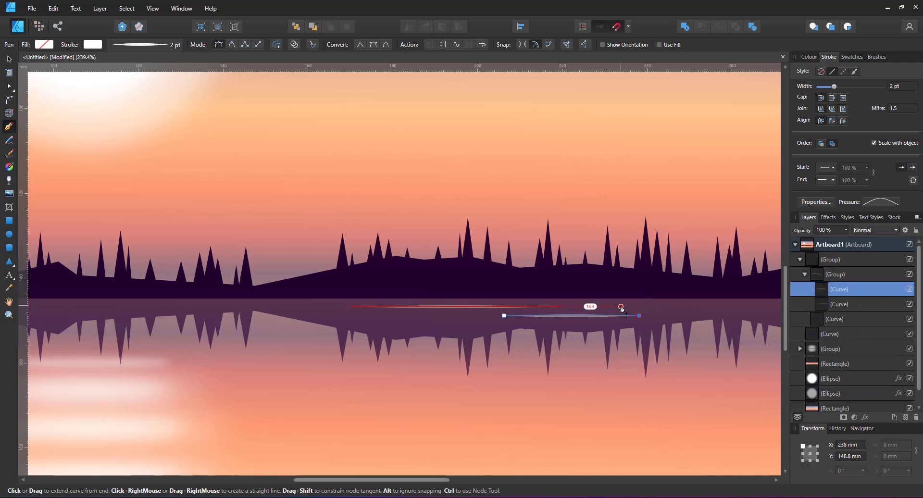
- Draw three shorter 2 pt lines further right in the Erase group, continuing the two existing rows and ending the upper one near X 268.1 mm
{"action": "left_click", "coordinate": [620, 306]}
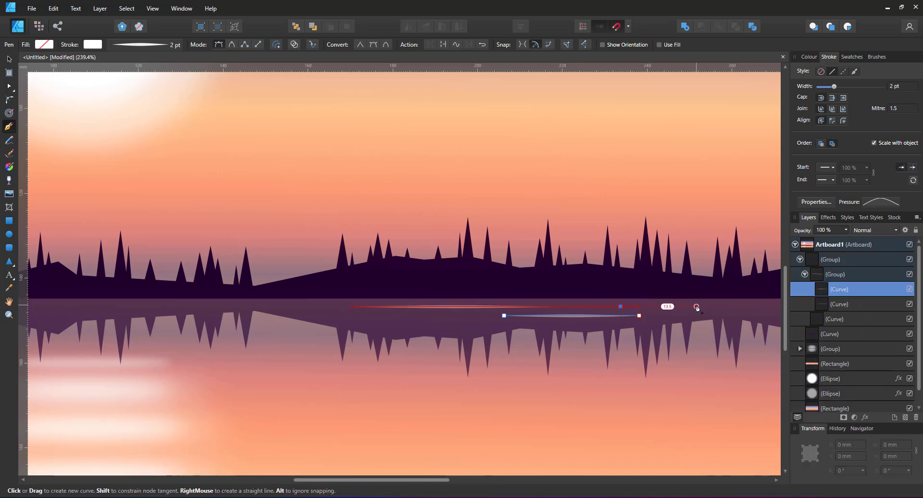
{"action": "left_click", "coordinate": [706, 307]}
{"action": "key", "text": "Escape"}
{"action": "left_click", "coordinate": [692, 315]}
{"action": "left_click", "coordinate": [778, 316]}
{"action": "key", "text": "Escape"}
{"action": "left_click", "coordinate": [734, 307]}
{"action": "left_click", "coordinate": [766, 307]}
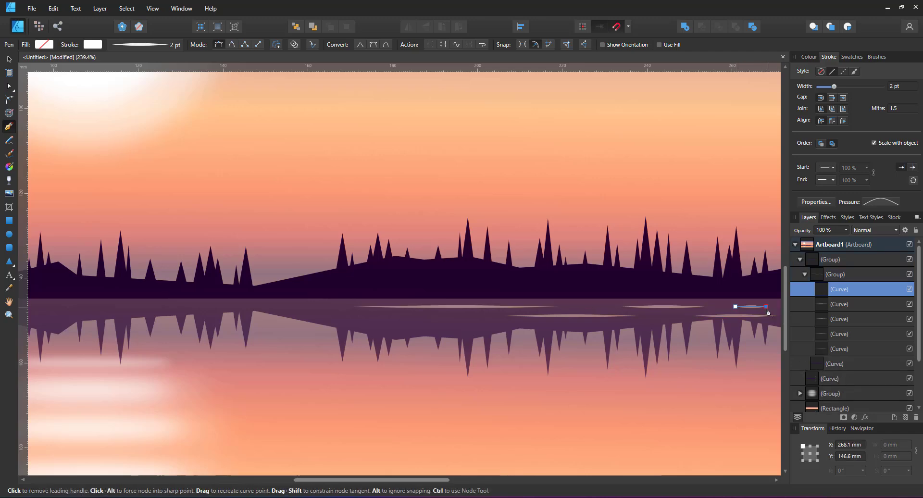
{"action": "key", "text": "Escape"}
- Draw two longer lines across the tree reflections: 3 pt wide at about Y 152.6 mm and 5 pt wide at about Y 156.7 mm
{"action": "left_click_drag", "start_coordinate": [760, 325], "coordinate": [584, 308]}
{"action": "left_click", "coordinate": [233, 315]}
{"action": "left_click", "coordinate": [506, 315]}
{"action": "left_click", "coordinate": [894, 86]}
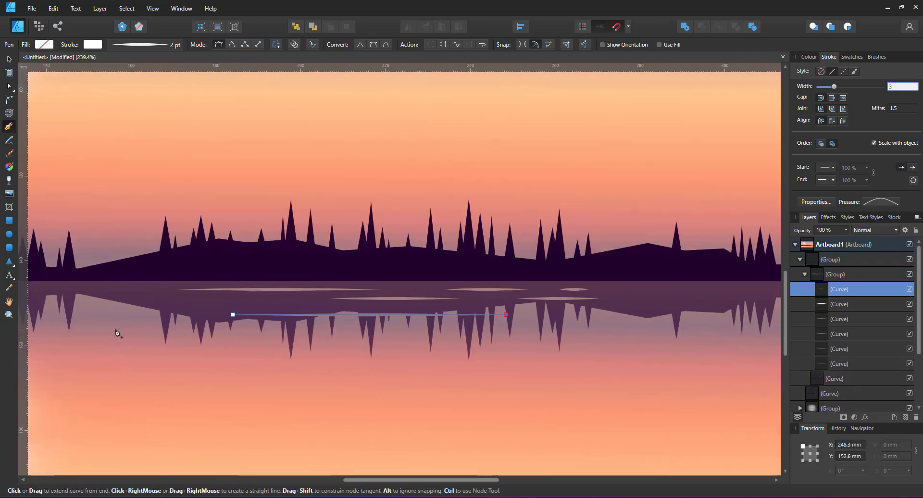
{"action": "key", "text": "Escape"}
{"action": "key", "text": "Escape"}
{"action": "left_click", "coordinate": [130, 331]}
{"action": "left_click", "coordinate": [448, 331]}
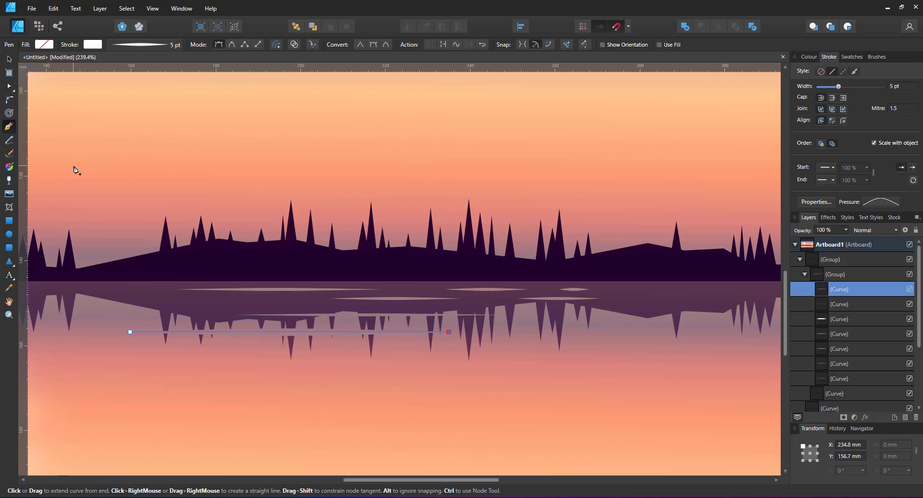
- Duplicate all seven erasing lines, mirror the copies horizontally and move them over the left part of the shore reflection
{"action": "key", "text": "v"}
{"action": "left_click", "coordinate": [361, 317]}
{"action": "scroll", "coordinate": [423, 325], "scroll_direction": "down", "scroll_amount": 4}
{"action": "left_click_drag", "start_coordinate": [275, 425], "coordinate": [507, 310]}
{"action": "key", "text": "ctrl+0"}
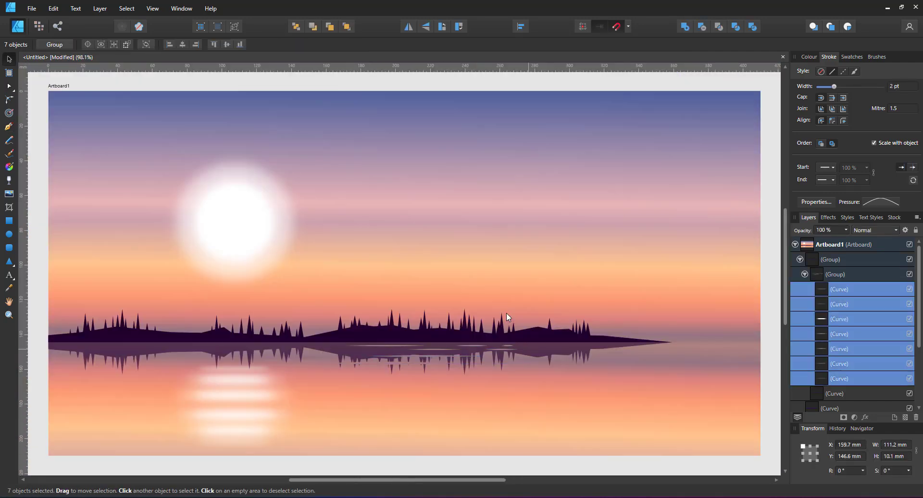
{"action": "key", "text": "ctrl+j"}
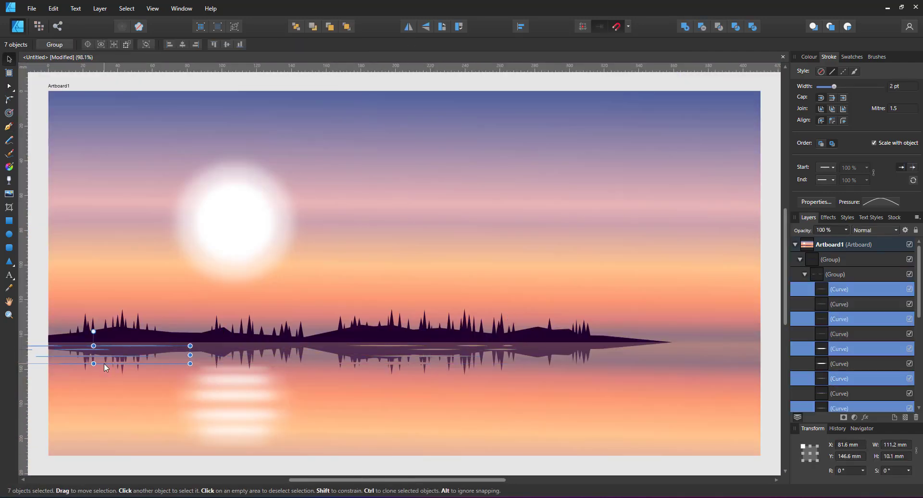
- Reposition copied lines separately: end the 5 pt line at about X 143.3 mm and the 31.7 mm line at about X 329.7 mm
{"action": "left_click", "coordinate": [197, 357]}
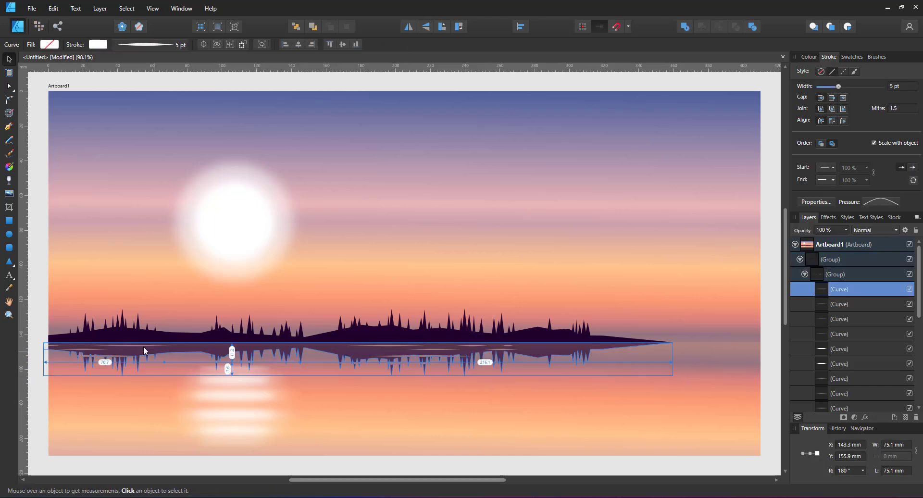
{"action": "left_click", "coordinate": [143, 347]}
{"action": "left_click", "coordinate": [215, 347]}
{"action": "left_click_drag", "start_coordinate": [208, 348], "coordinate": [598, 349]}
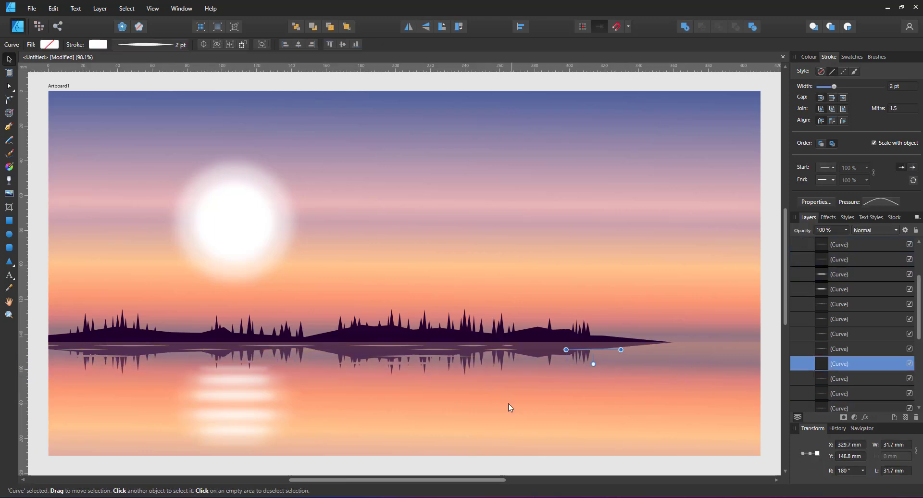
- Place a 34.9 mm line near the shore's right tip, starting at X 304.5 mm, and set its width to 2 pt
{"action": "left_click_drag", "start_coordinate": [509, 346], "coordinate": [637, 346]}
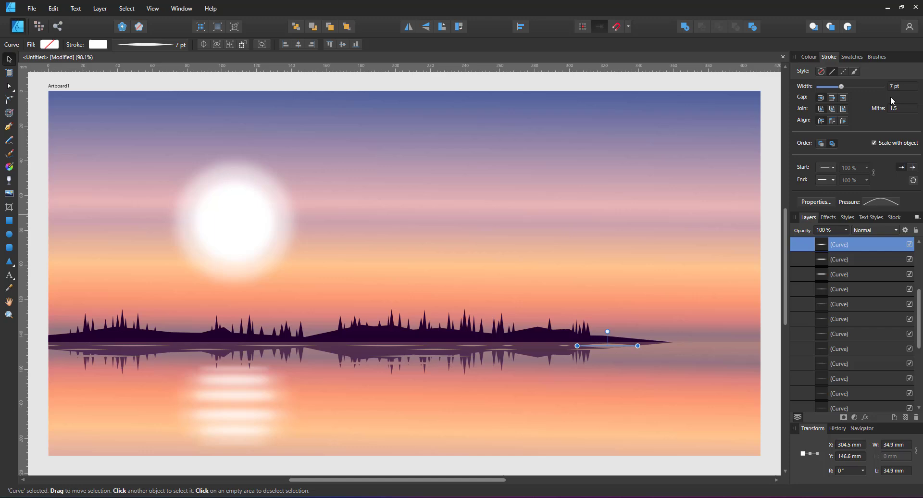
{"action": "left_click", "coordinate": [895, 86]}
{"action": "type", "text": "2"}
{"action": "key", "text": "Return"}
- Draw a 78 mm horizontal Pen line on the water below the shore's right tip, outside the reflection group, at Y 155.8 mm
{"action": "left_click", "coordinate": [765, 243]}
{"action": "left_click", "coordinate": [838, 259]}
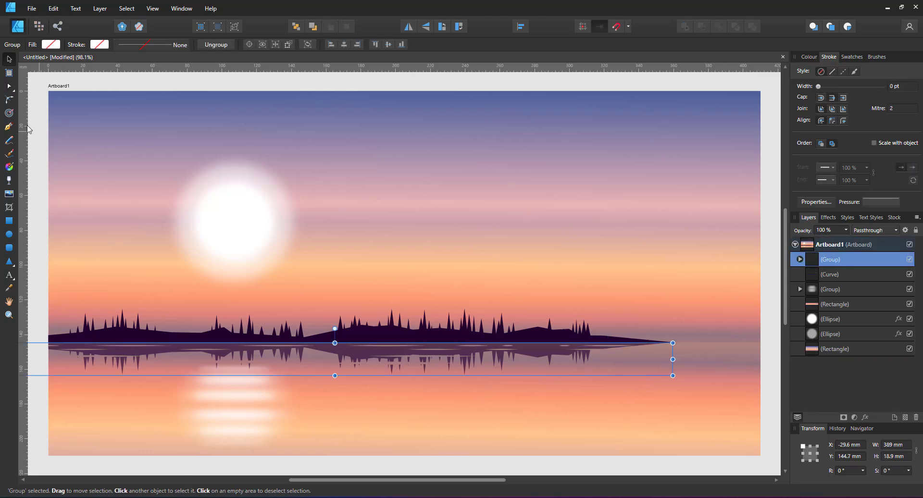
{"action": "key", "text": "p"}
{"action": "left_click", "coordinate": [529, 362]}
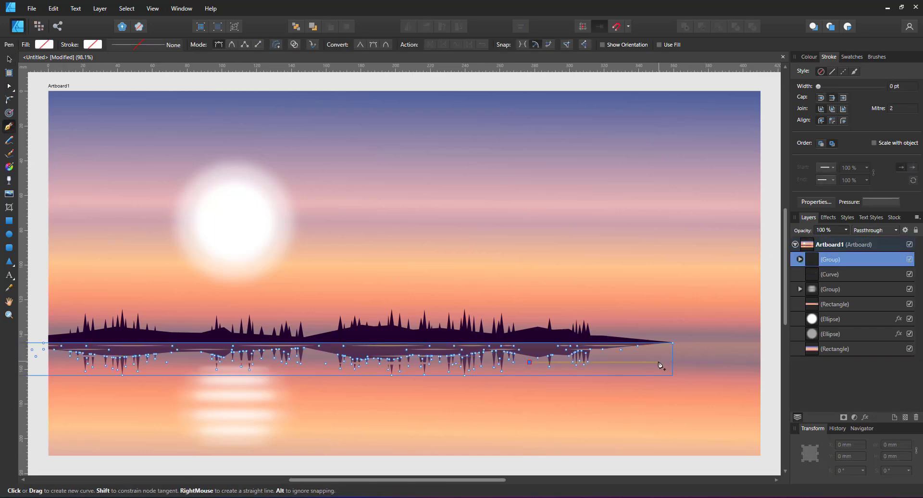
{"action": "left_click", "coordinate": [665, 362]}
- Give the new water line a 1 px Gaussian Blur and set its blend mode to Overlay
{"action": "left_click", "coordinate": [865, 418]}
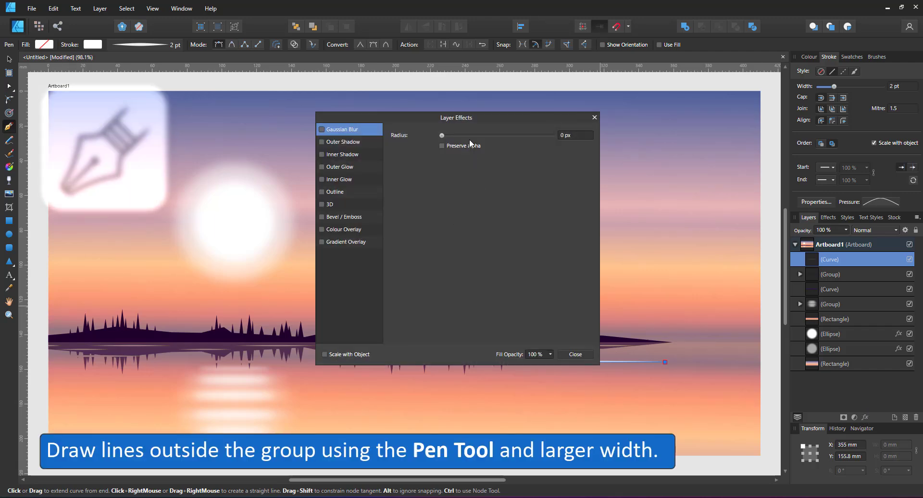
{"action": "left_click_drag", "start_coordinate": [579, 136], "coordinate": [561, 140]}
{"action": "type", "text": "1"}
{"action": "key", "text": "Return"}
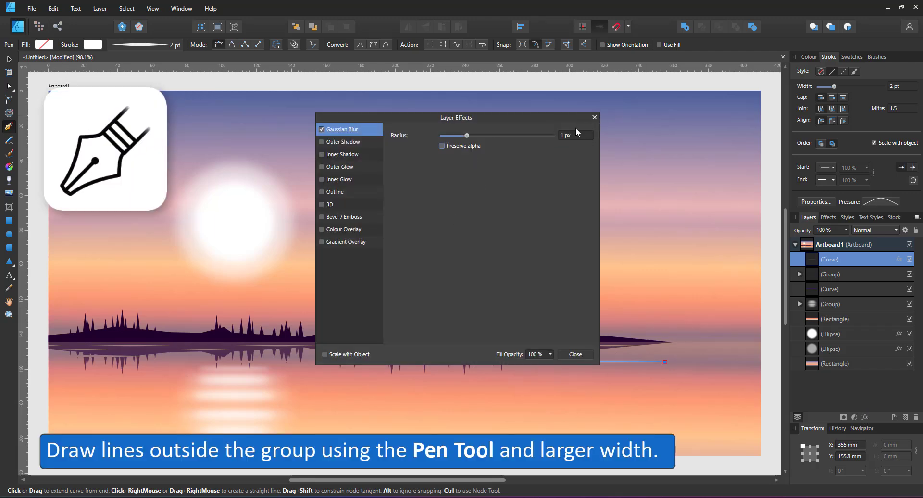
{"action": "left_click", "coordinate": [594, 118]}
{"action": "key", "text": "v"}
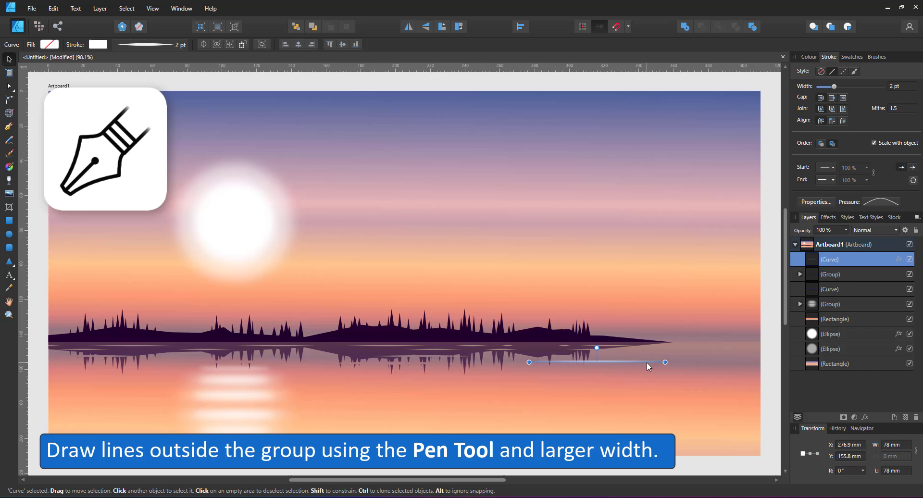
{"action": "left_click", "coordinate": [872, 230]}
{"action": "left_click", "coordinate": [857, 370]}
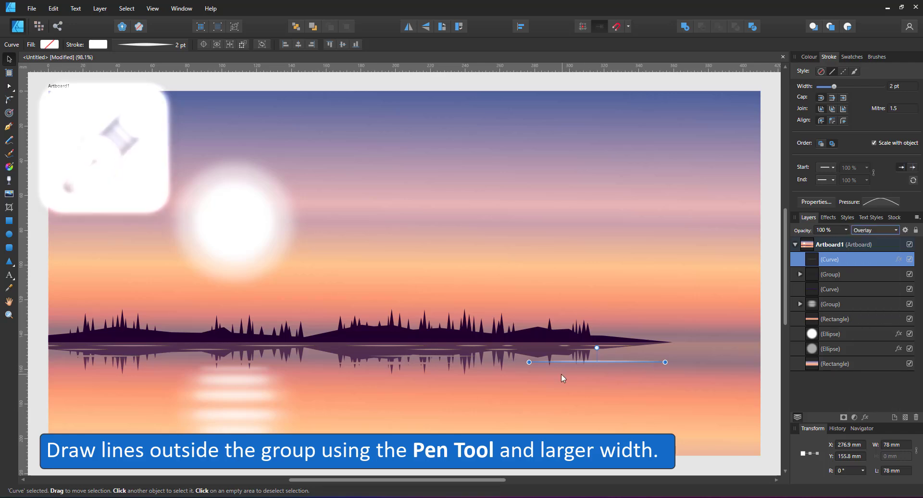
- Duplicate the blurred line into three lower streaks, lengthening the lower two to 108.5 mm with widths of 2.4 pt and 5 pt
{"action": "mouse_move", "coordinate": [609, 362]}
{"action": "left_mouse_down"}
{"action": "mouse_move", "coordinate": [385, 378]}
{"action": "mouse_move", "coordinate": [523, 381]}
{"action": "left_mouse_up"}
{"action": "key", "text": "Return"}
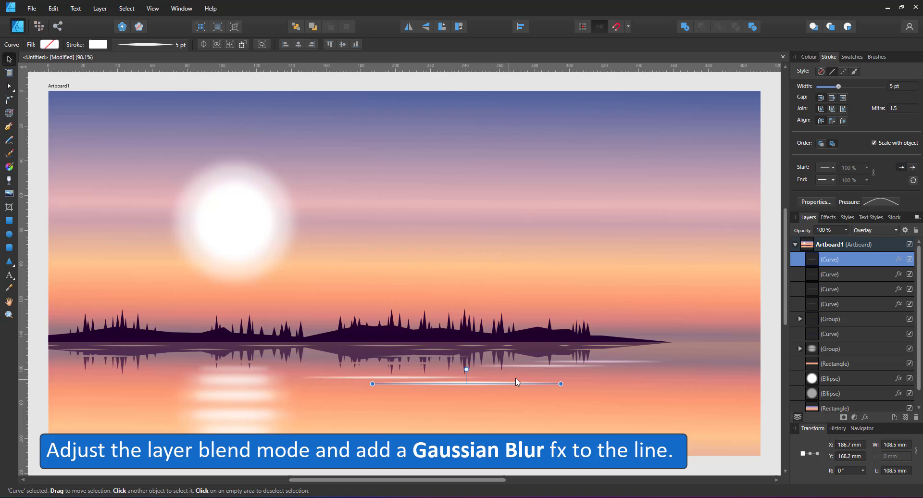
{"action": "left_click", "coordinate": [419, 379]}
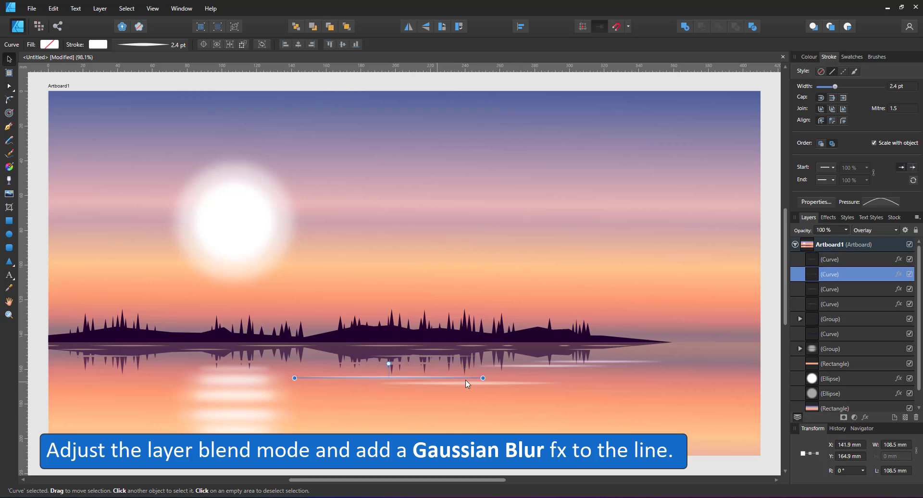
- Spread copies of the 5 pt streak across the water, setting the left one to 30% opacity and the right one to 40%
{"action": "left_click", "coordinate": [843, 305]}
{"action": "left_click", "coordinate": [846, 292], "text": "shift"}
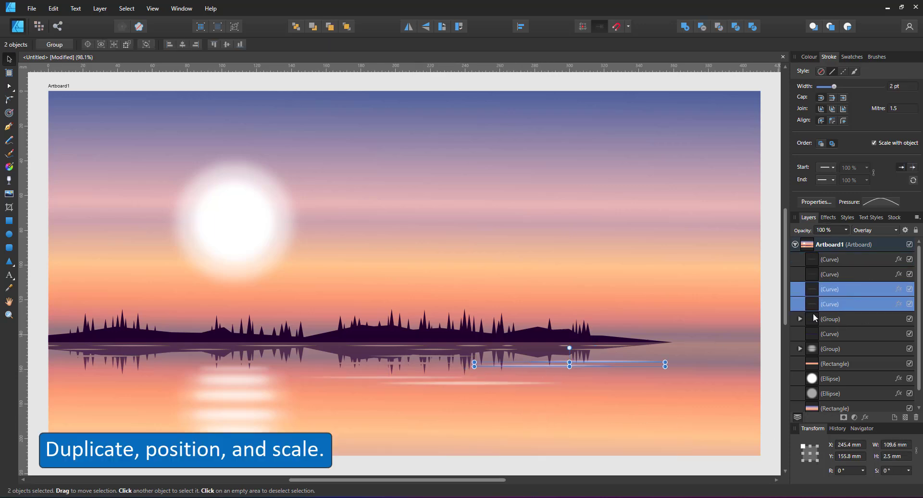
{"action": "mouse_move", "coordinate": [487, 383]}
{"action": "left_mouse_down"}
{"action": "mouse_move", "coordinate": [668, 359]}
{"action": "mouse_move", "coordinate": [722, 372]}
{"action": "mouse_move", "coordinate": [129, 388]}
{"action": "mouse_move", "coordinate": [306, 406]}
{"action": "left_mouse_up"}
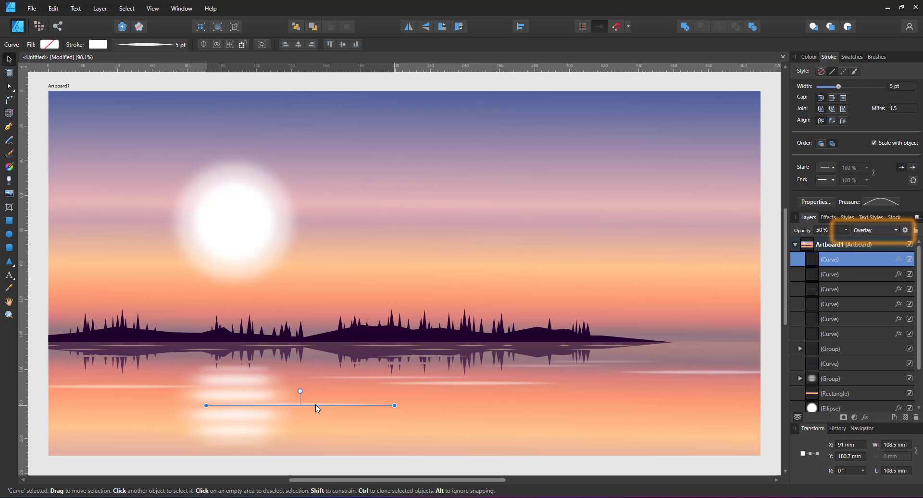
{"action": "mouse_move", "coordinate": [318, 407]}
{"action": "left_mouse_down"}
{"action": "mouse_move", "coordinate": [173, 406]}
{"action": "mouse_move", "coordinate": [147, 391]}
{"action": "left_mouse_up"}
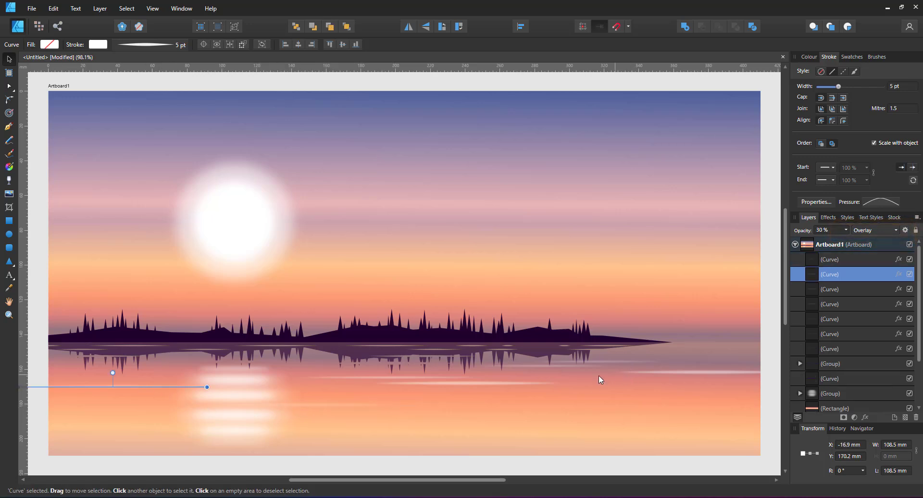
- Duplicate the 40% streak at the artboard's right edge and place the copy lower on the water at X 245.1, Y 184.5 mm
{"action": "left_click", "coordinate": [507, 383]}
{"action": "left_click", "coordinate": [665, 373]}
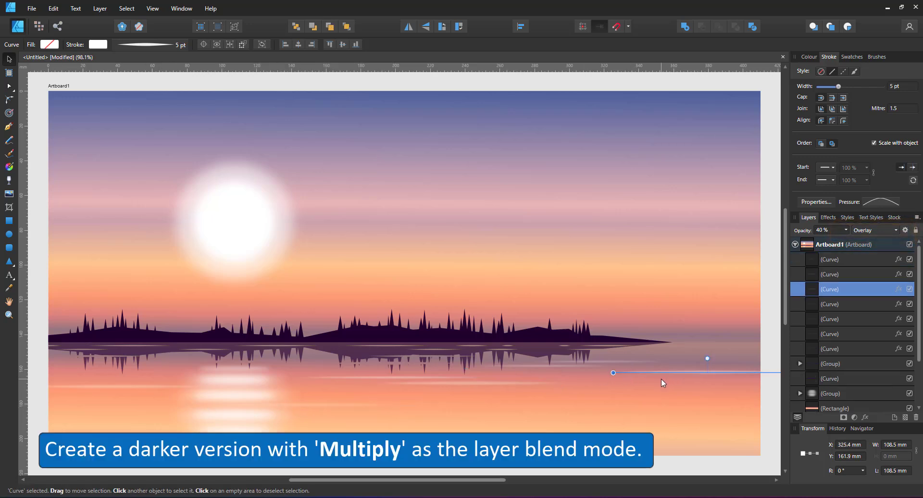
{"action": "left_click_drag", "start_coordinate": [664, 374], "coordinate": [565, 391]}
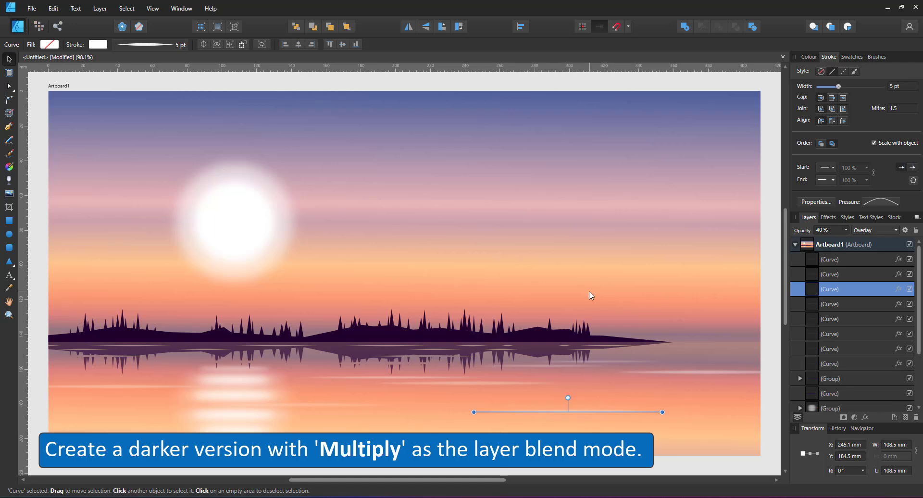
- Turn the lowest streak into a mauve 11.4 pt ripple, 173.8 mm long, with Multiply blend mode and 6 px Gaussian Blur
{"action": "key", "text": "i"}
{"action": "left_click", "coordinate": [874, 229]}
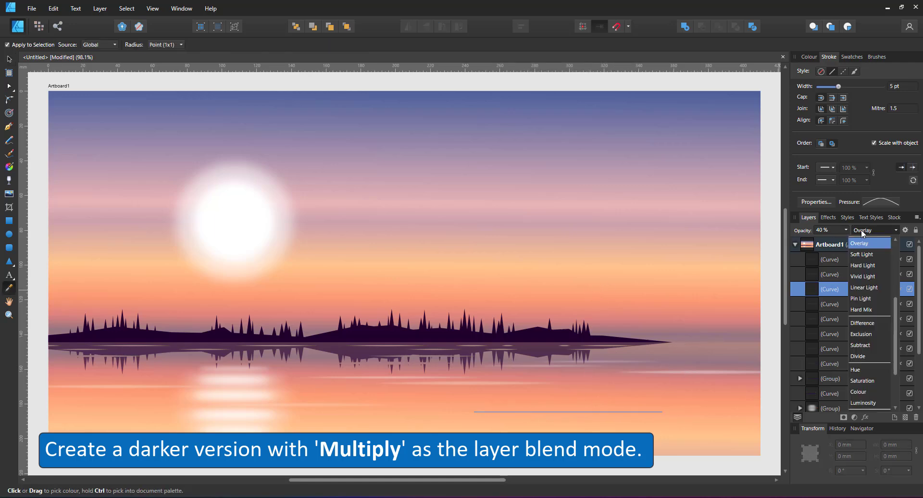
{"action": "scroll", "coordinate": [868, 269], "scroll_direction": "up", "scroll_amount": 3}
{"action": "left_click", "coordinate": [868, 259]}
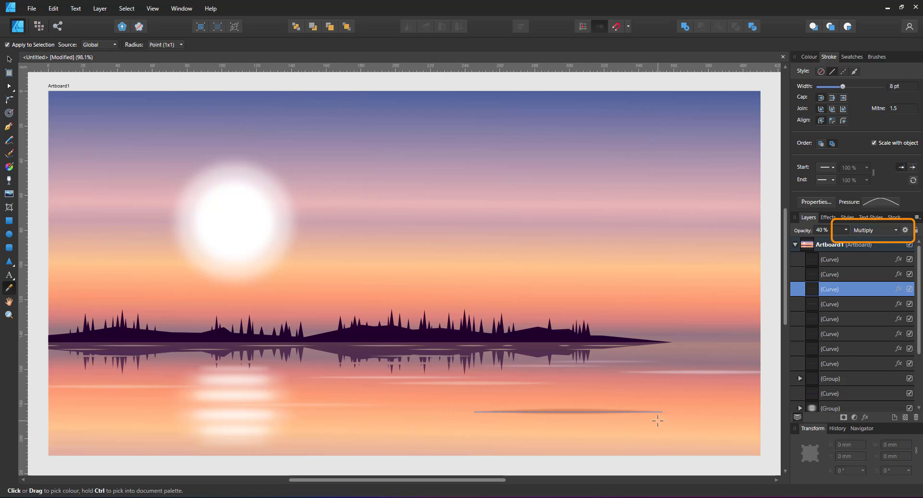
{"action": "key", "text": "v"}
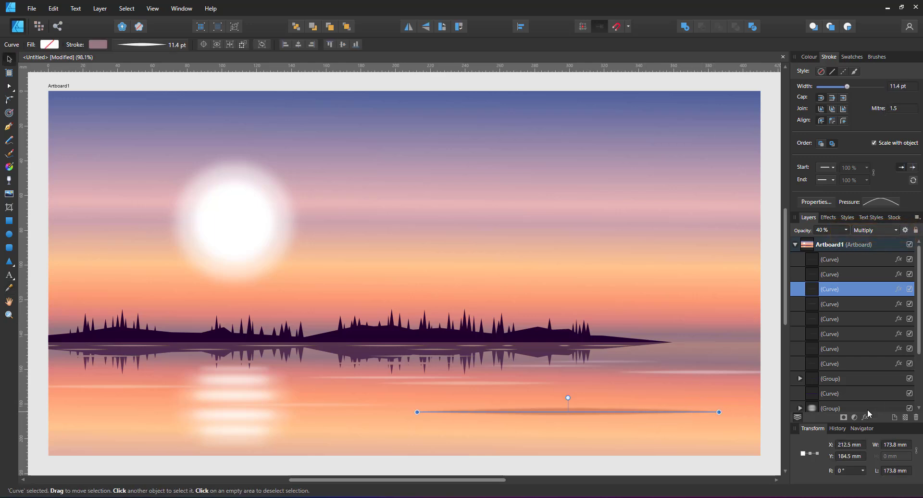
{"action": "left_click", "coordinate": [865, 417]}
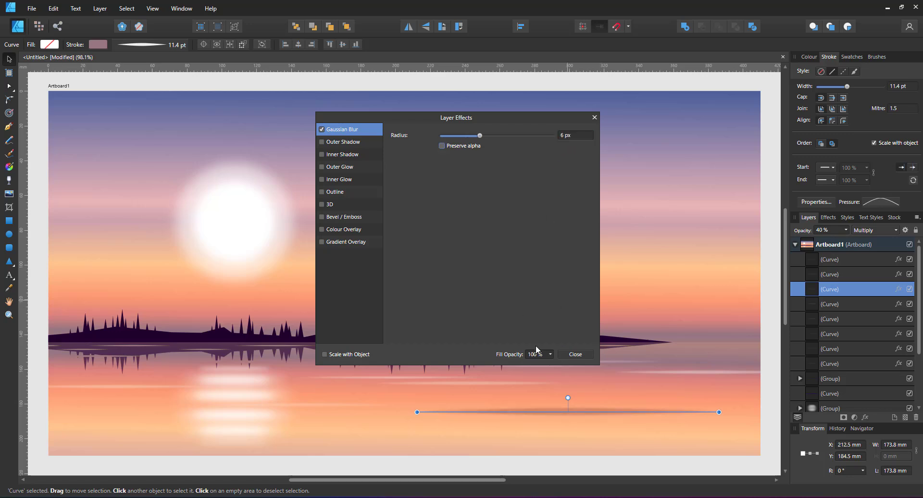
{"action": "left_click", "coordinate": [575, 353]}
- Spread copies of the dark ripple across the lower water and reduce their opacity to 20%, placing one at X 143.9, Y 201.1 mm
{"action": "left_click_drag", "start_coordinate": [576, 416], "coordinate": [743, 424]}
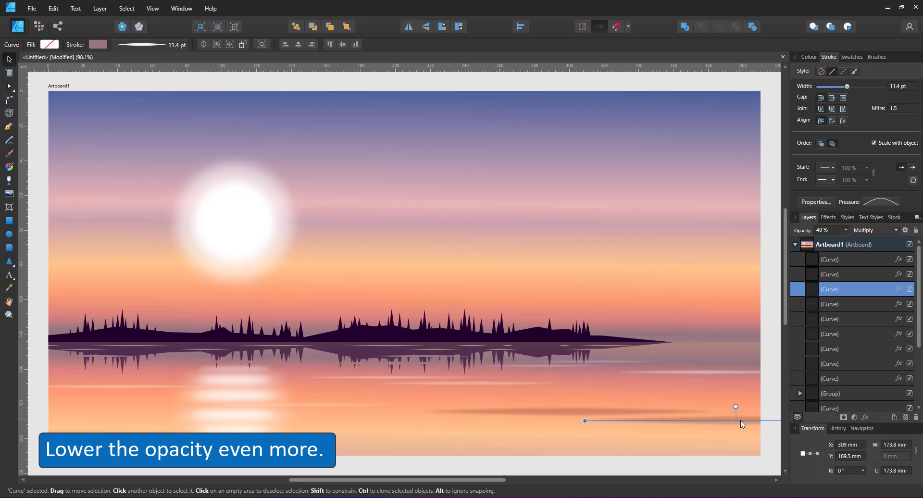
{"action": "left_click", "coordinate": [569, 418]}
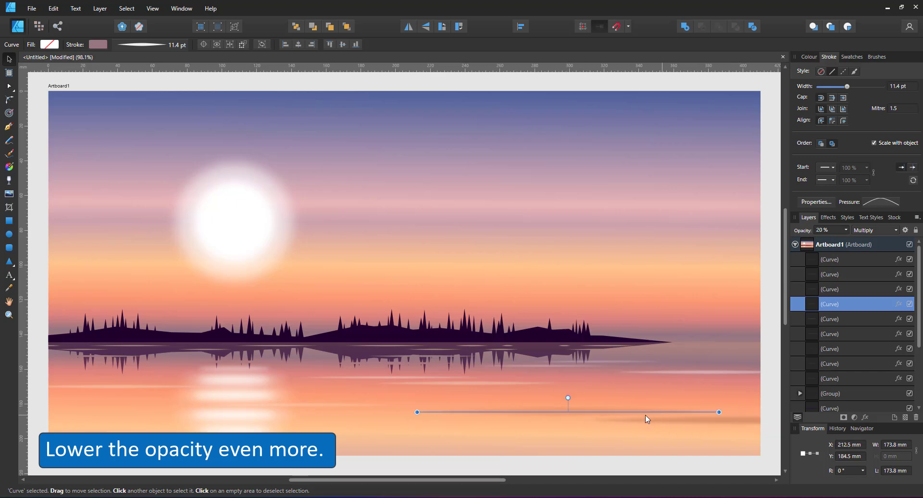
{"action": "left_click_drag", "start_coordinate": [647, 419], "coordinate": [503, 445]}
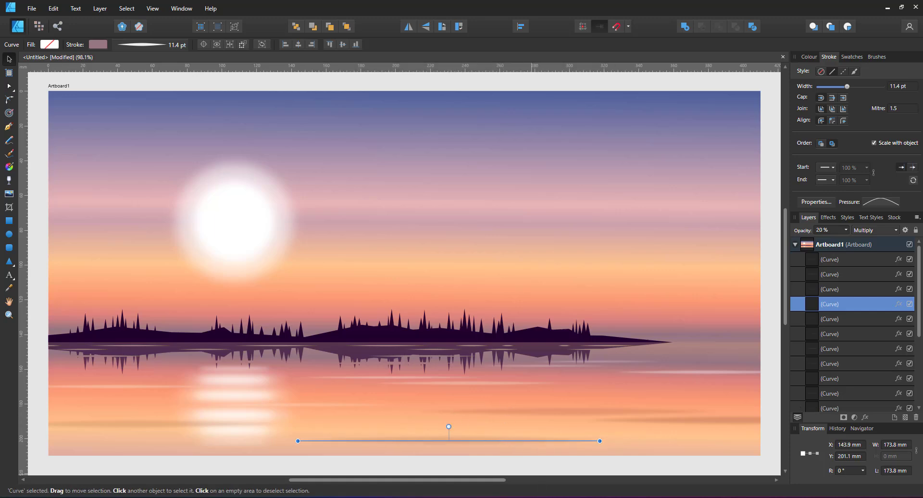
- Fill both sun circles with a pale yellow of hue 57, saturation 100 and lightness 87
{"action": "left_click", "coordinate": [257, 262]}
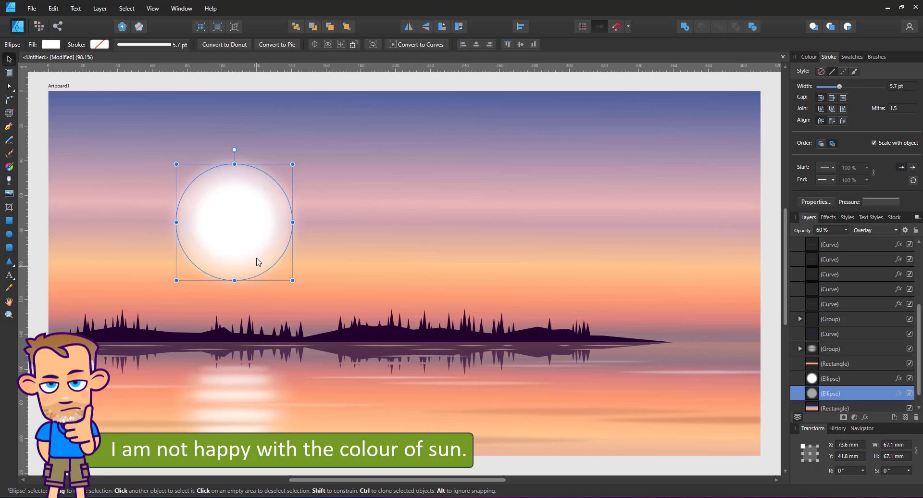
{"action": "left_click", "coordinate": [257, 240], "text": "shift"}
{"action": "left_click", "coordinate": [807, 57]}
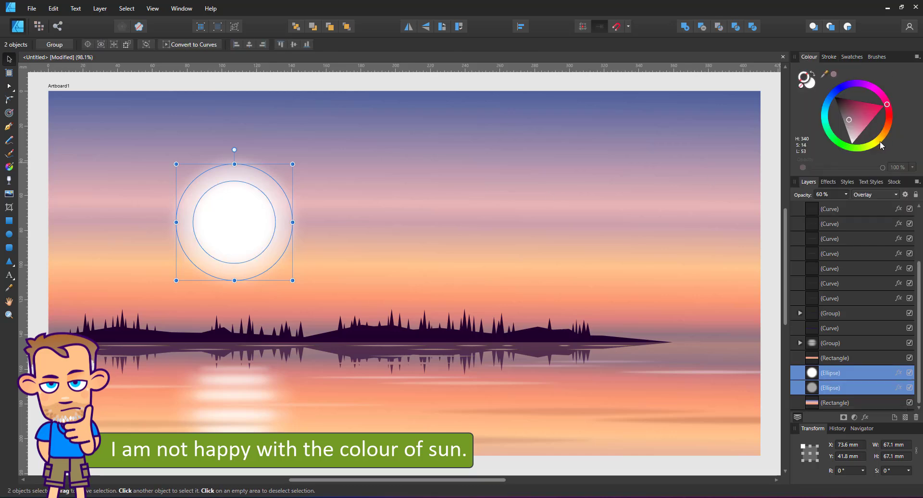
{"action": "left_click", "coordinate": [880, 141]}
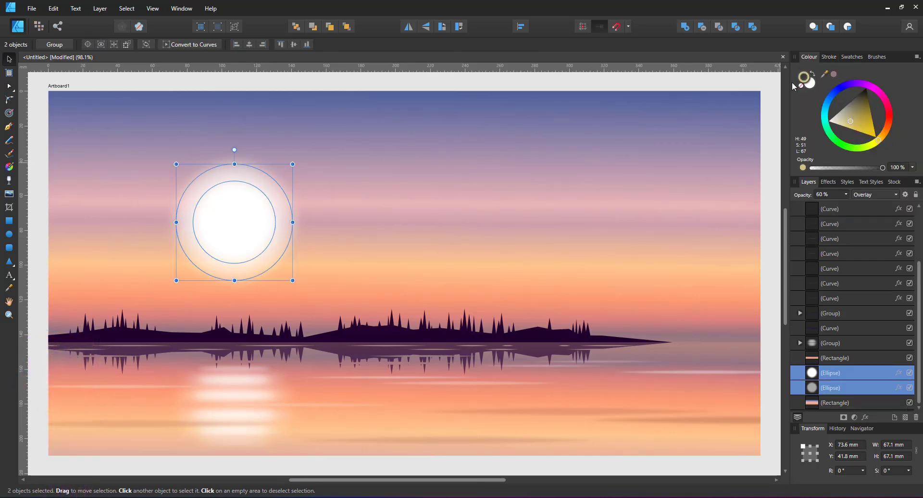
{"action": "left_click", "coordinate": [865, 144]}
{"action": "left_click_drag", "start_coordinate": [857, 131], "coordinate": [841, 132]}
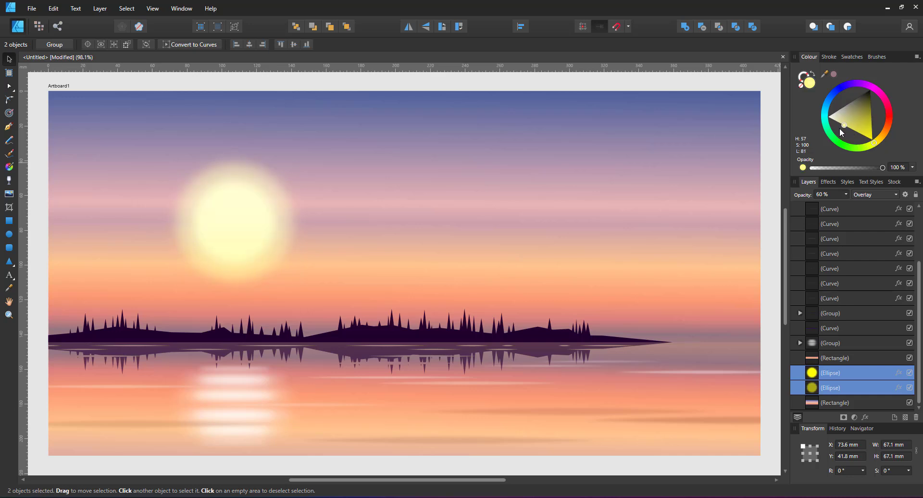
- Lighten the inner sun disc's yellow to lightness 90 and fill the sun's reflection group with a matching pale yellow
{"action": "left_click", "coordinate": [229, 211]}
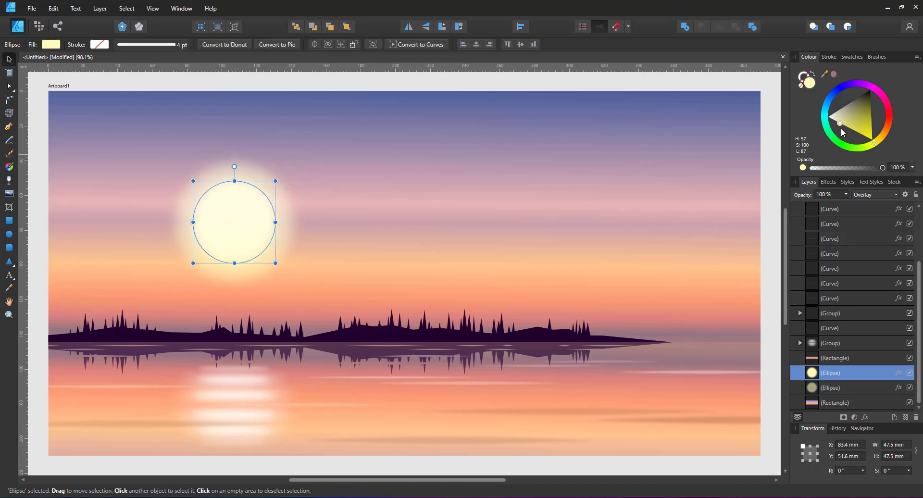
{"action": "left_click_drag", "start_coordinate": [837, 124], "coordinate": [836, 122]}
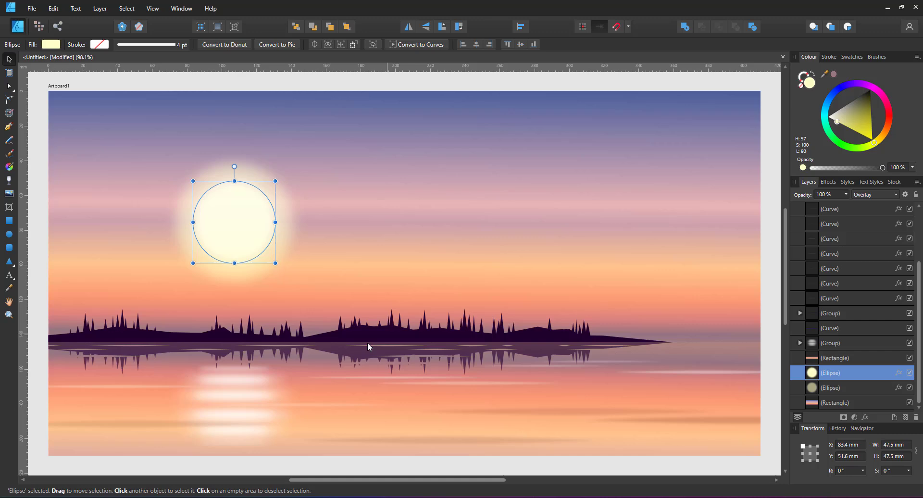
{"action": "left_click", "coordinate": [227, 445]}
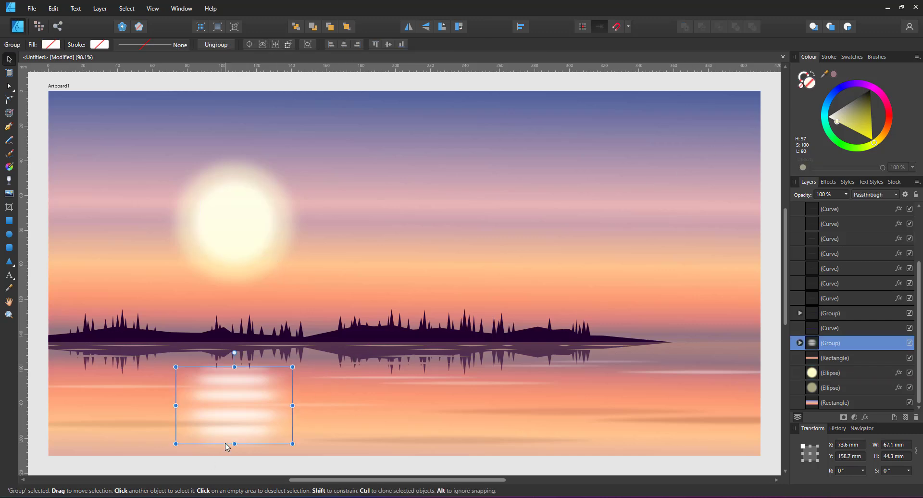
{"action": "left_click_drag", "start_coordinate": [837, 122], "coordinate": [835, 124]}
- Build the sun's glow from two slightly different-sized circles, the upper at 50% opacity and the lower at 20%
{"action": "left_click", "coordinate": [291, 212]}
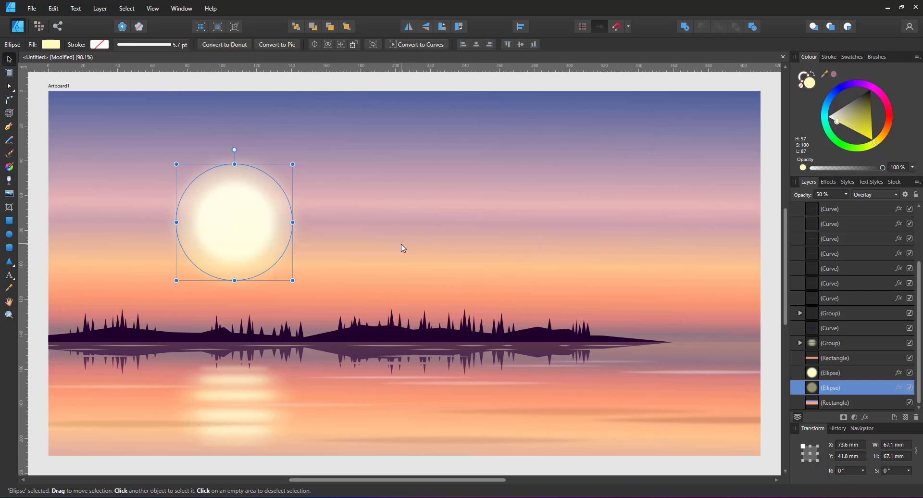
{"action": "key", "text": "2"}
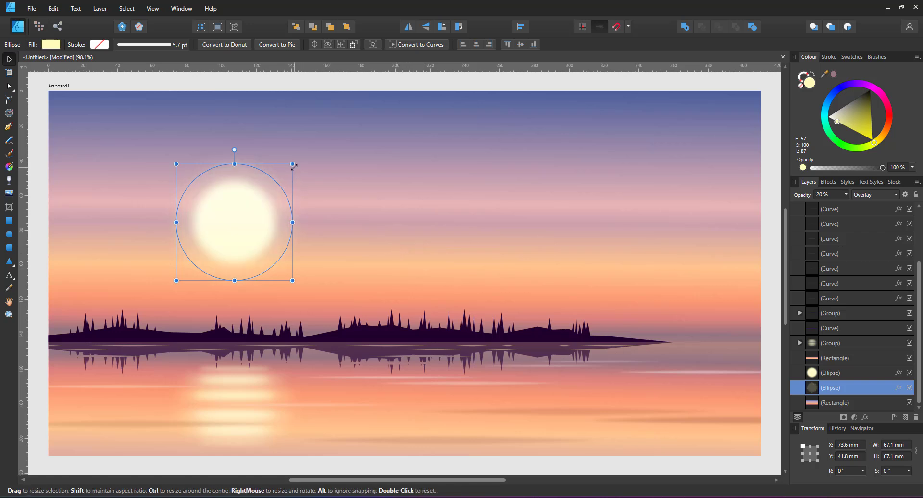
{"action": "mouse_move", "coordinate": [293, 165]}
{"action": "left_mouse_down"}
{"action": "mouse_move", "coordinate": [309, 143]}
{"action": "mouse_move", "coordinate": [295, 164]}
{"action": "left_mouse_up"}
{"action": "left_click", "coordinate": [326, 182]}
{"action": "left_click", "coordinate": [285, 210]}
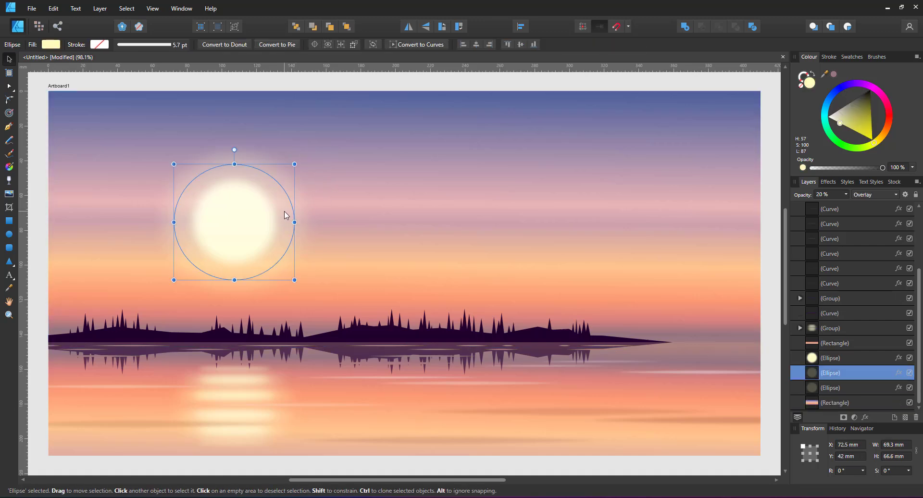
{"action": "key", "text": "5"}
- Paste the hot air balloon above the sky, place it beside the sun and fill it with the shore's dark purple
{"action": "left_click", "coordinate": [337, 311]}
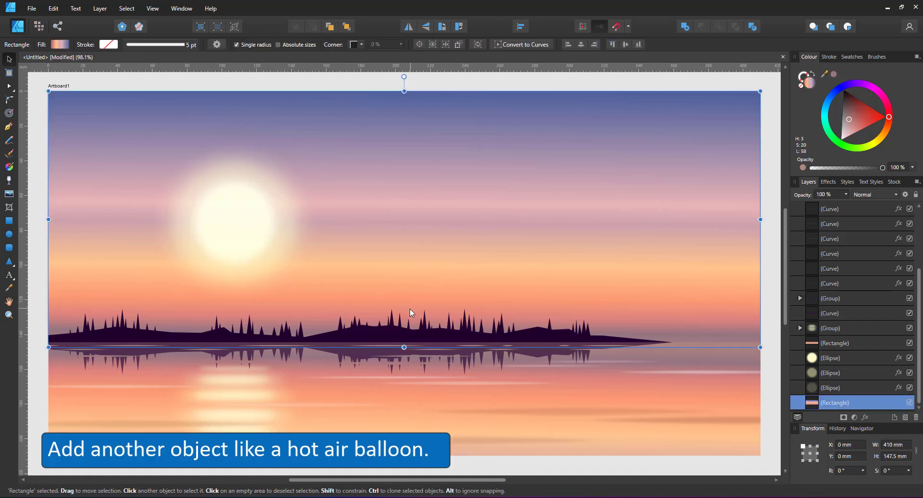
{"action": "key", "text": "ctrl+v"}
{"action": "left_click_drag", "start_coordinate": [412, 253], "coordinate": [311, 223]}
{"action": "key", "text": "i"}
{"action": "left_click", "coordinate": [357, 330]}
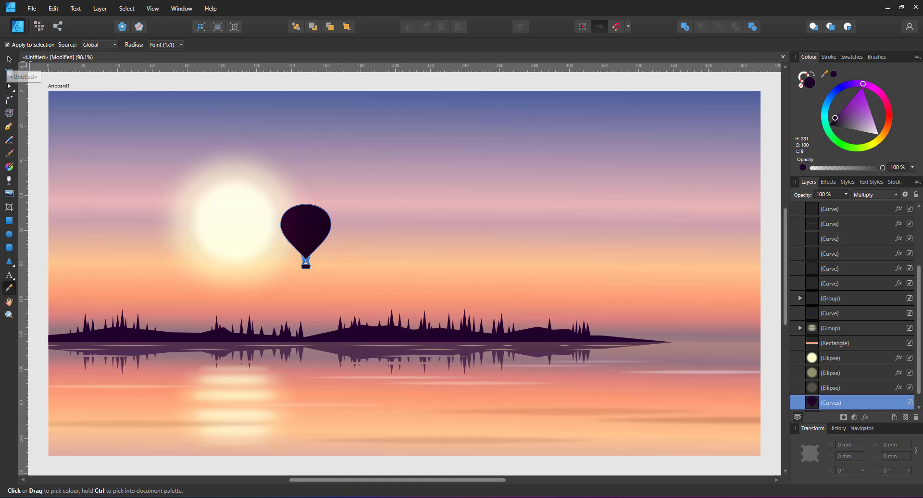
{"action": "key", "text": "v"}
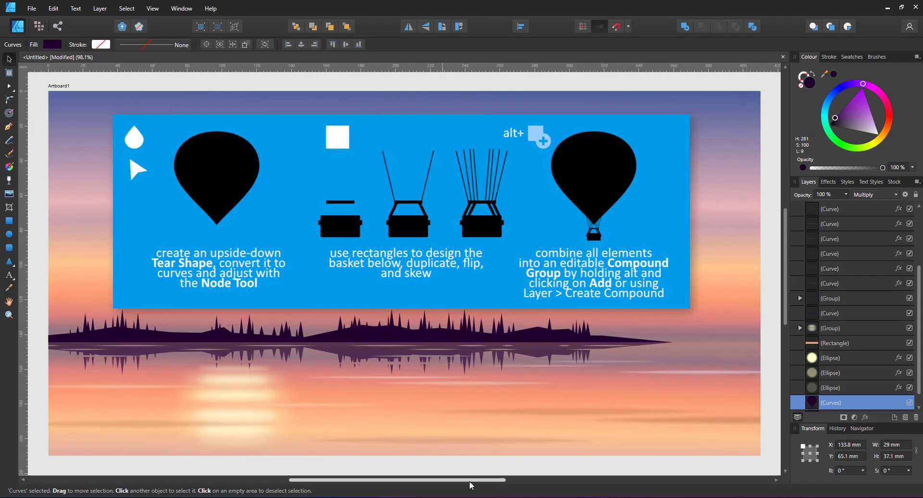
- Add two smaller balloon copies farther along the sky, one at 40% opacity and a tinier one at 10%
{"action": "left_click_drag", "start_coordinate": [331, 205], "coordinate": [385, 246]}
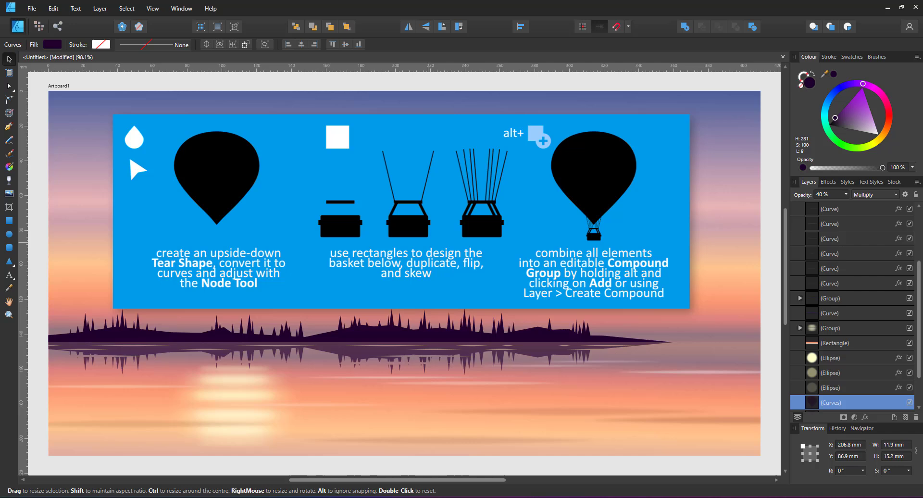
{"action": "key", "text": "1"}
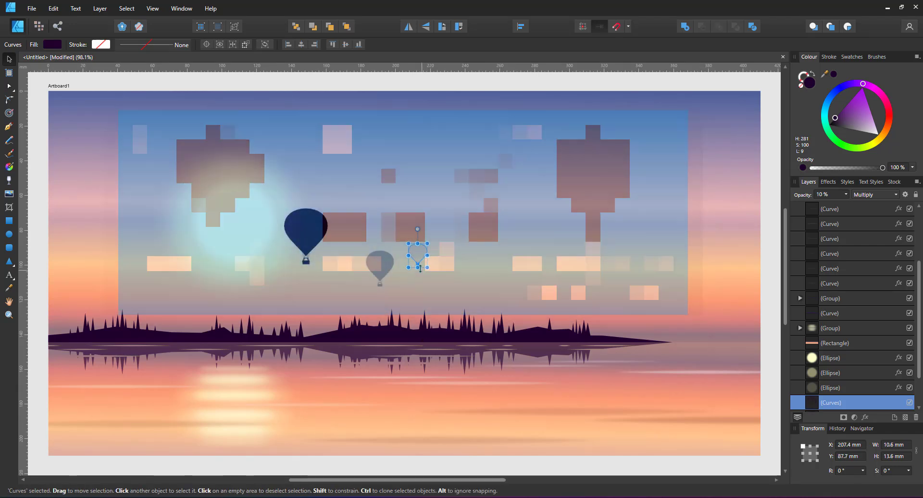
{"action": "left_click_drag", "start_coordinate": [423, 259], "coordinate": [460, 280]}
{"action": "left_click", "coordinate": [384, 271], "text": "shift"}
- Duplicate the large balloon onto the water, flip it vertically, stretch it to 44.8 mm high and set its opacity to 20%
{"action": "left_click", "coordinate": [311, 242]}
{"action": "mouse_move", "coordinate": [327, 208]}
{"action": "left_mouse_down"}
{"action": "mouse_move", "coordinate": [309, 238]}
{"action": "mouse_move", "coordinate": [315, 395]}
{"action": "left_mouse_up"}
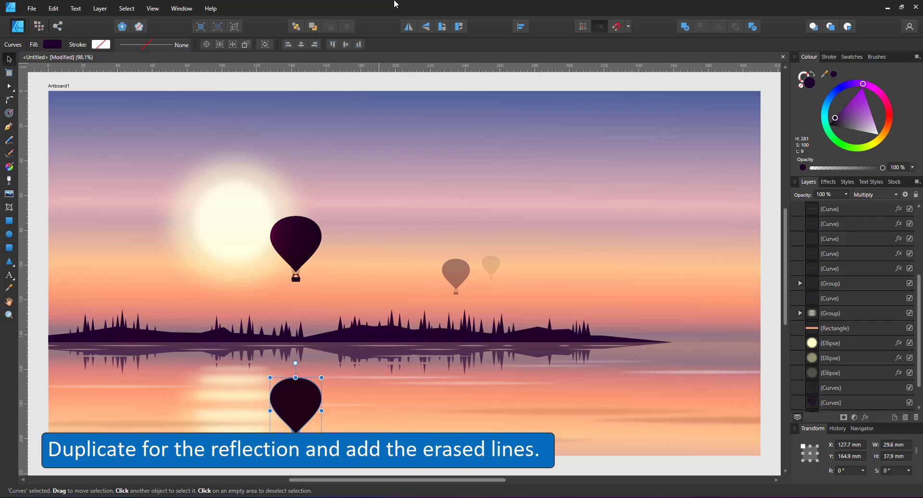
{"action": "left_click", "coordinate": [426, 26]}
{"action": "left_click_drag", "start_coordinate": [296, 443], "coordinate": [295, 453]}
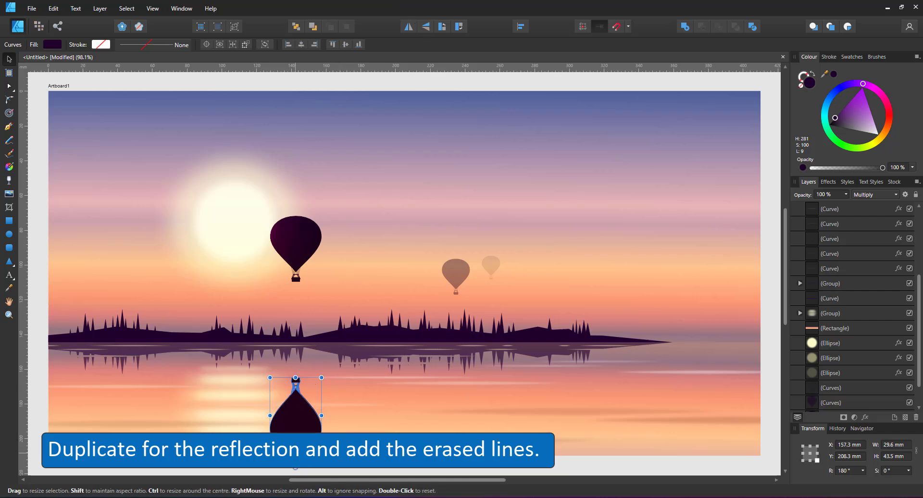
{"action": "key", "text": "2"}
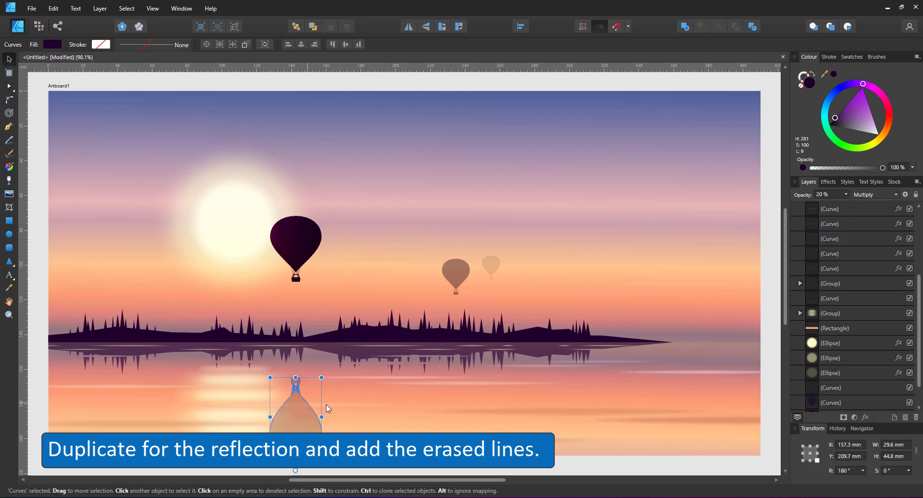
- Copy the group of erase lines from the shore's reflection and put the balloon's reflection in its own group
{"action": "left_click", "coordinate": [581, 347], "text": "ctrl"}
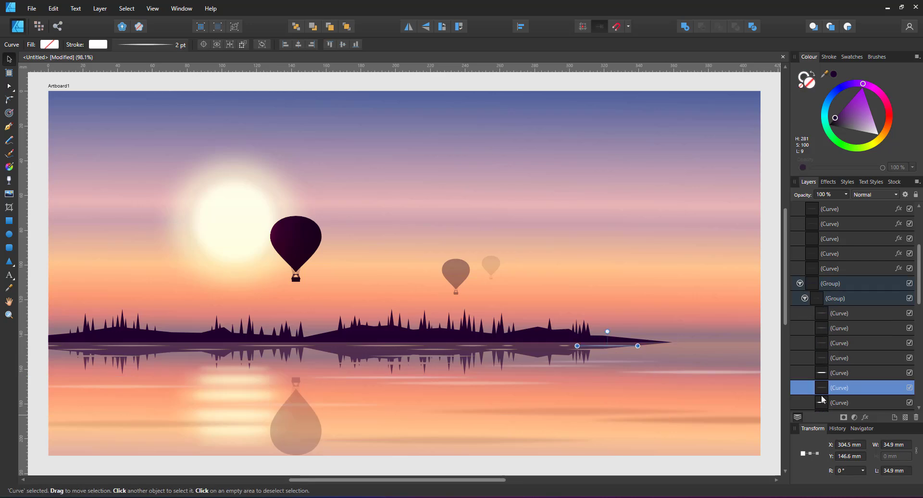
{"action": "left_click", "coordinate": [839, 299]}
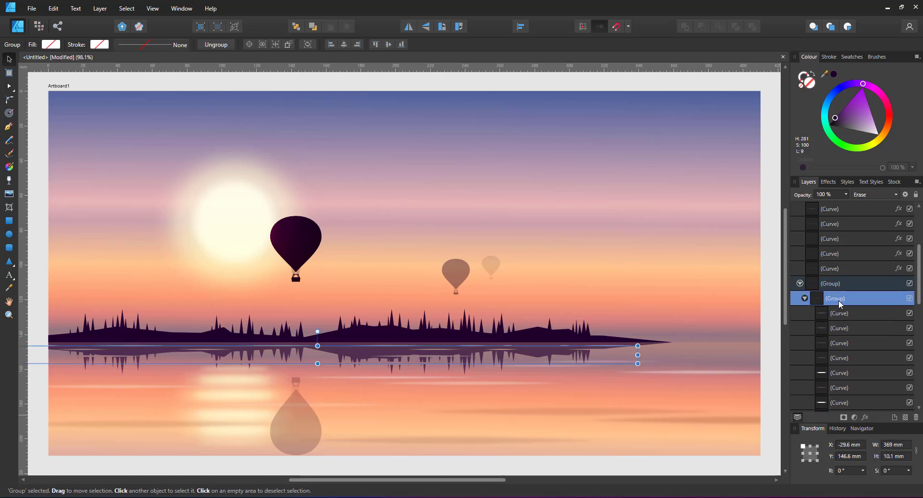
{"action": "left_click", "coordinate": [314, 426]}
{"action": "key", "text": "ctrl+g"}
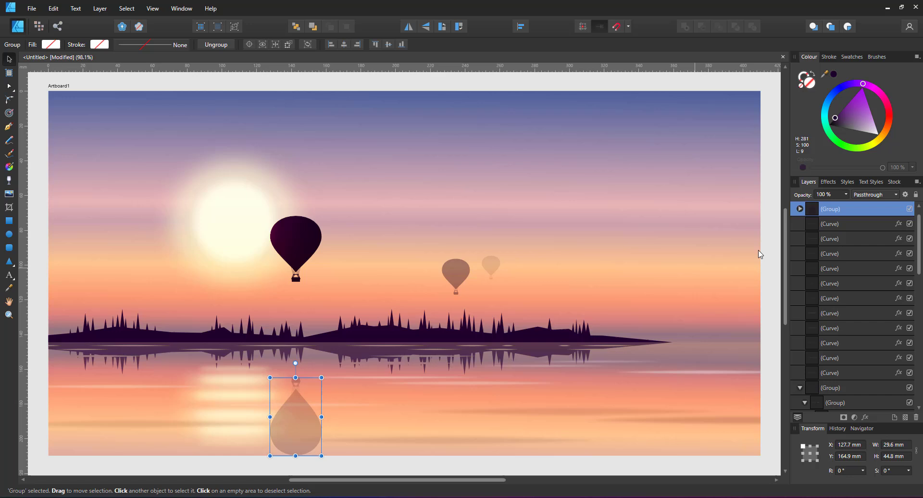
- Paste the erase lines inside the balloon reflection's group and move them over the balloon to X -98.2, Y 184.2 mm
{"action": "left_click", "coordinate": [799, 209]}
{"action": "left_click", "coordinate": [833, 226]}
{"action": "key", "text": "ctrl+v"}
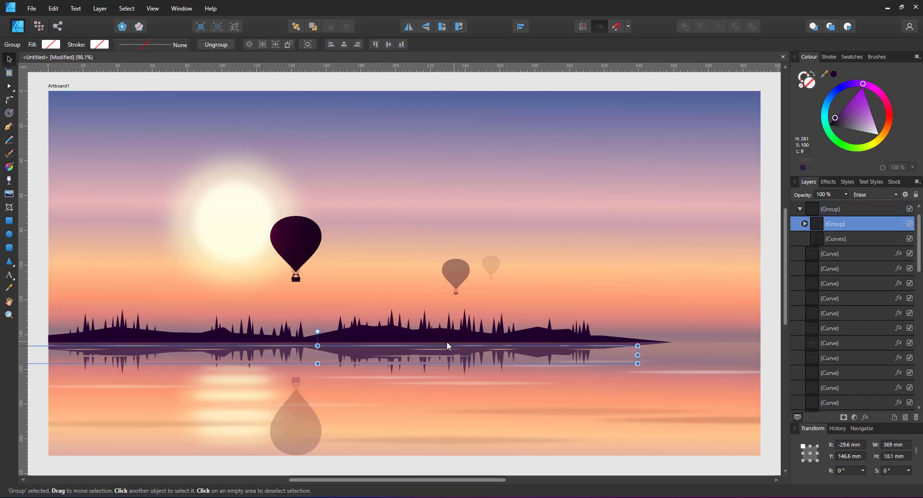
{"action": "mouse_move", "coordinate": [404, 360]}
{"action": "left_mouse_down"}
{"action": "mouse_move", "coordinate": [307, 430]}
{"action": "mouse_move", "coordinate": [287, 429]}
{"action": "left_mouse_up"}
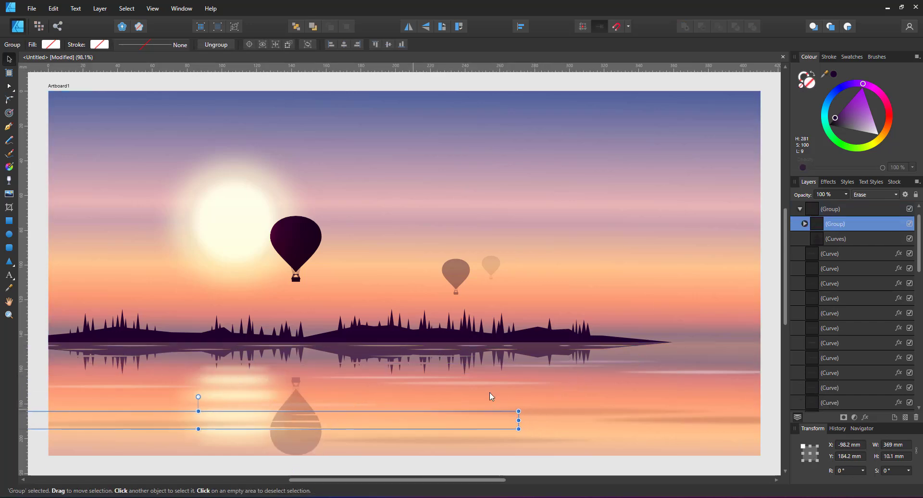
- Move individual erase lines from the pasted group across the balloon's reflection, placing a 75.1 mm line at X 211.4, Y 196.3 mm
{"action": "left_click", "coordinate": [805, 224]}
{"action": "left_click", "coordinate": [836, 239]}
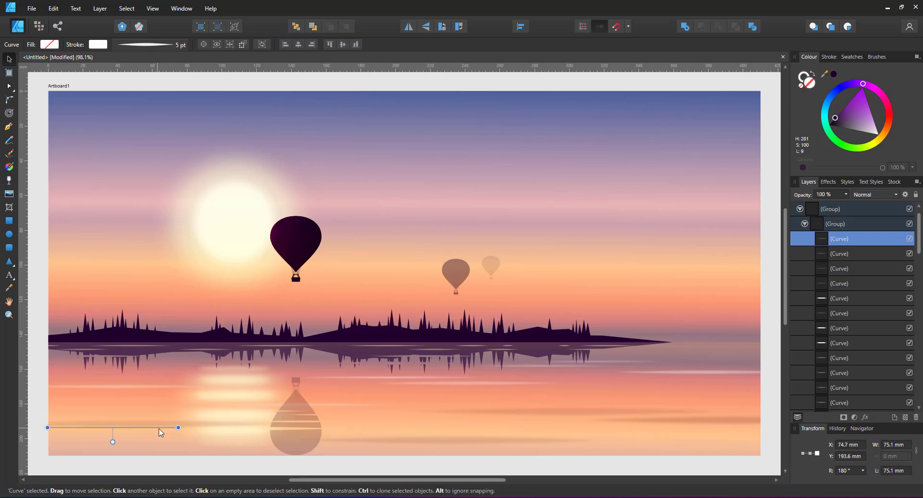
{"action": "left_click_drag", "start_coordinate": [111, 437], "coordinate": [402, 435]}
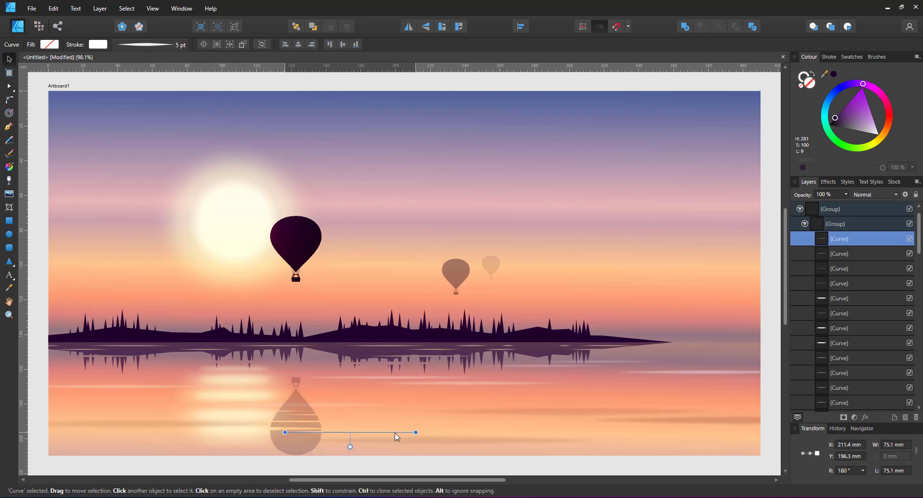
{"action": "left_click", "coordinate": [839, 283]}
{"action": "left_click", "coordinate": [844, 313]}
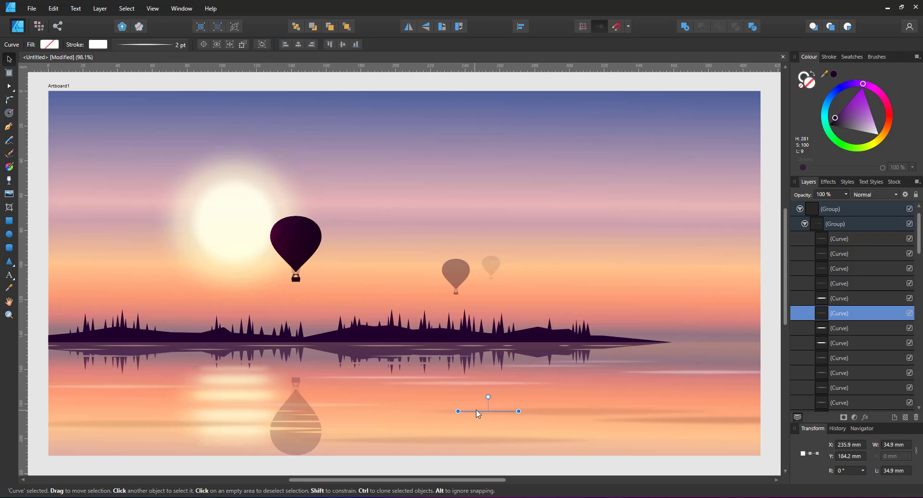
- Move the short 7.3 mm erase line onto the lower edge of the balloon's reflection, at X 152.3, Y 207.2 mm
{"action": "left_click", "coordinate": [838, 298]}
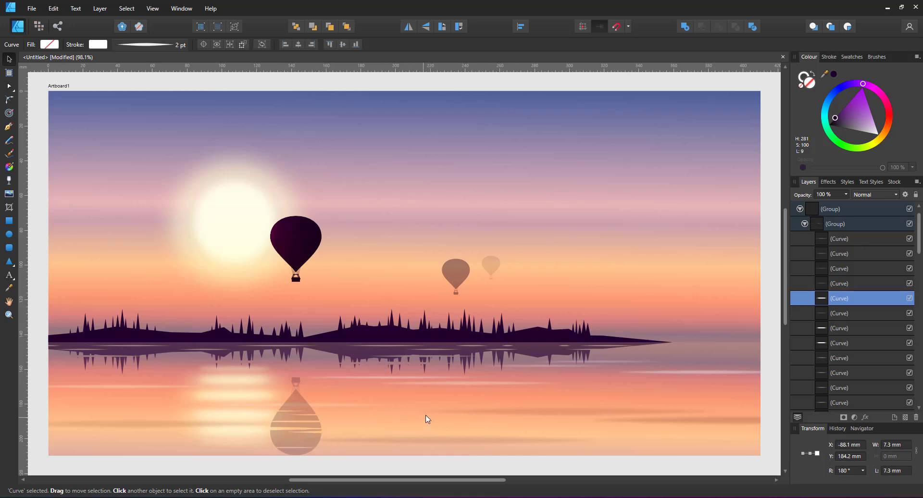
{"action": "scroll", "coordinate": [426, 416], "scroll_direction": "down", "scroll_amount": 1}
{"action": "left_click_drag", "start_coordinate": [212, 405], "coordinate": [448, 358]}
{"action": "scroll", "coordinate": [448, 358], "scroll_direction": "up", "scroll_amount": 1}
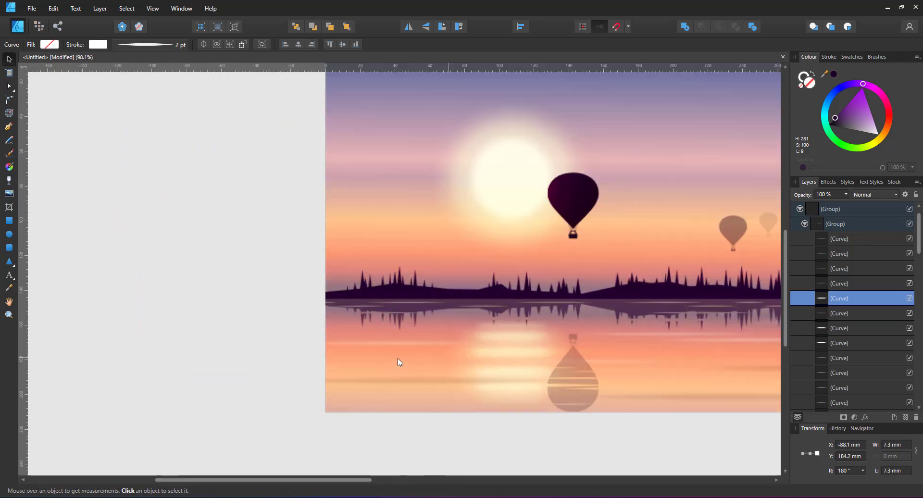
{"action": "left_click", "coordinate": [159, 366]}
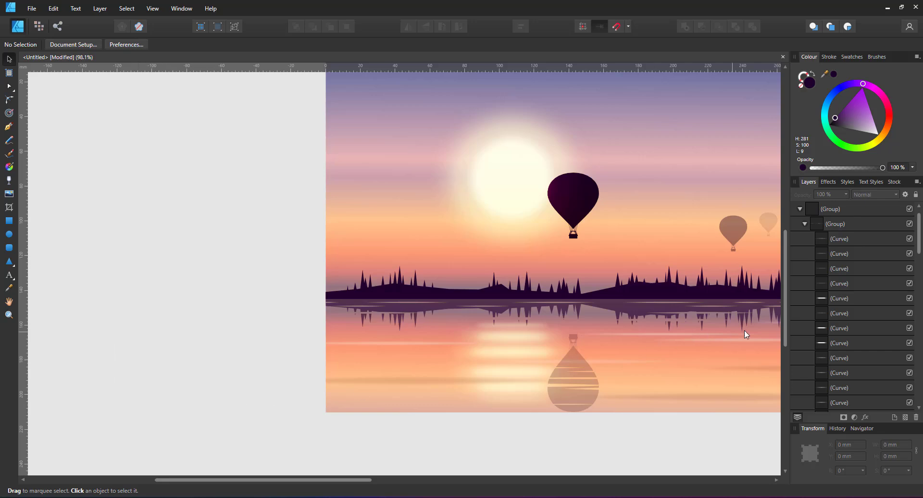
{"action": "key", "text": "ctrl+z"}
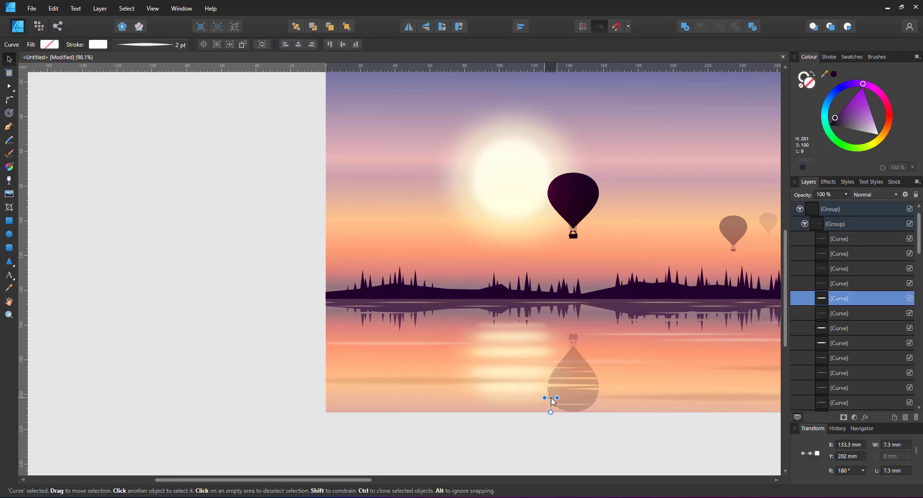
{"action": "left_click_drag", "start_coordinate": [578, 375], "coordinate": [365, 389]}
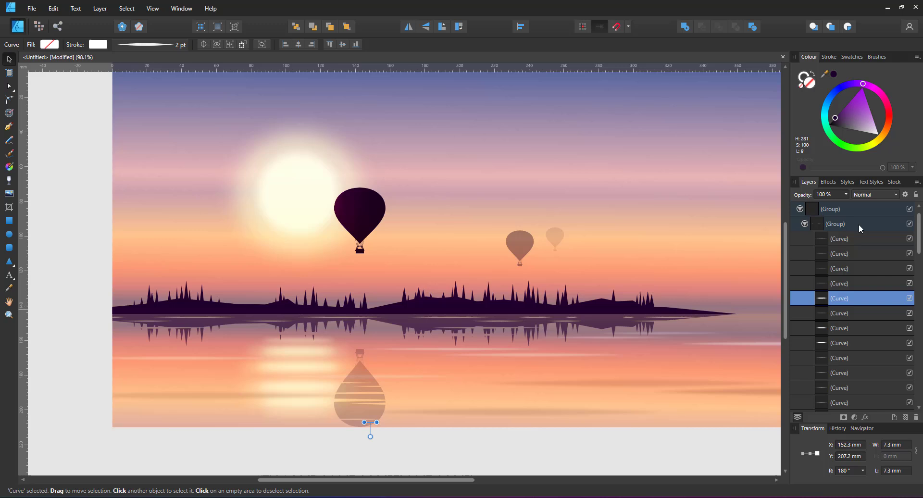
- Add a Gaussian Blur layer effect with a radius of about 7 px to the whole balloon reflection group
{"action": "left_click", "coordinate": [841, 215]}
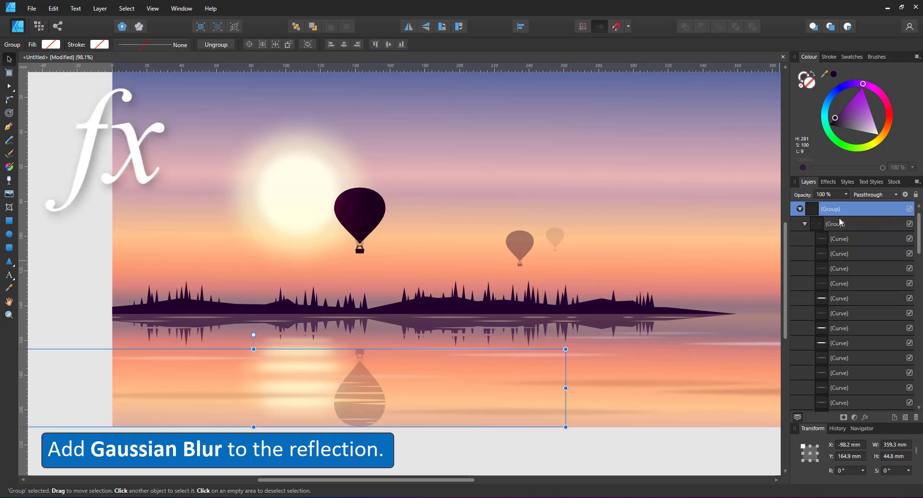
{"action": "left_click", "coordinate": [865, 416]}
{"action": "left_click", "coordinate": [326, 130]}
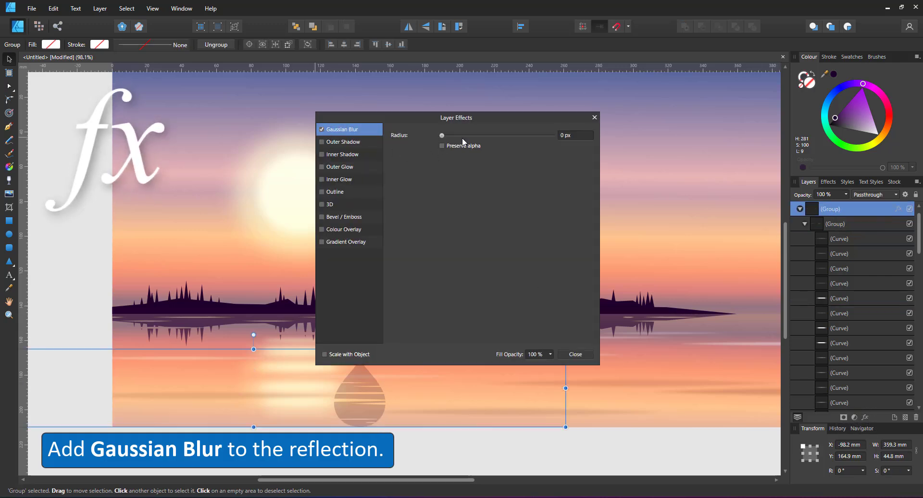
{"action": "left_click_drag", "start_coordinate": [442, 135], "coordinate": [482, 135]}
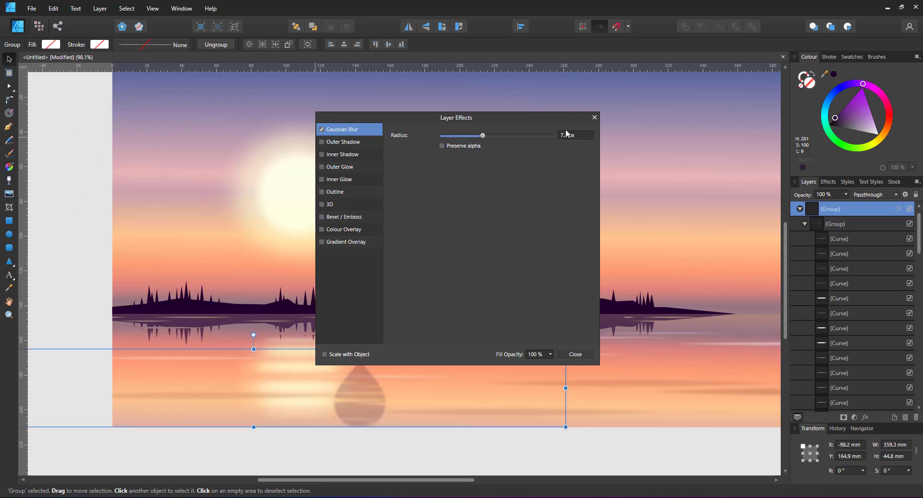
{"action": "left_click", "coordinate": [594, 120]}
{"action": "left_click", "coordinate": [633, 437]}
{"action": "key", "text": "ctrl+0"}
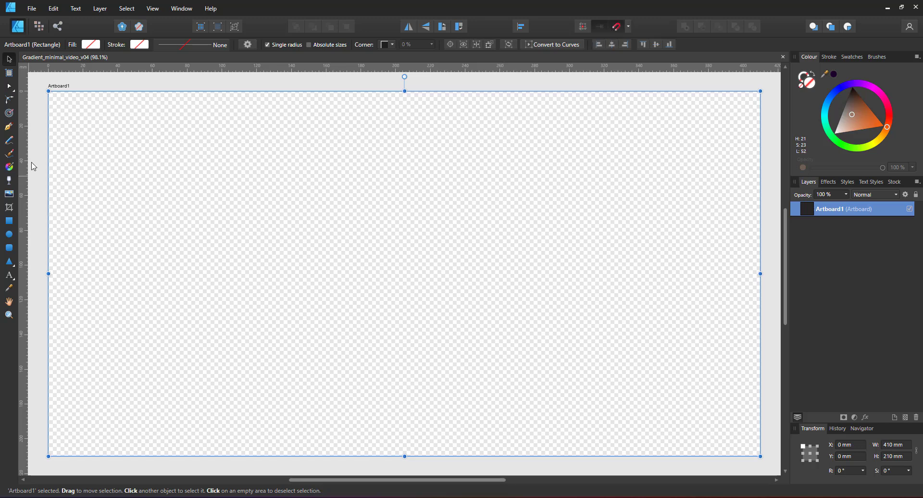
- Draw a rectangle covering the entire 410 × 210 mm artboard and fill it with white
{"action": "left_click", "coordinate": [8, 221]}
{"action": "mouse_move", "coordinate": [68, 100]}
{"action": "left_mouse_down"}
{"action": "mouse_move", "coordinate": [686, 445]}
{"action": "mouse_move", "coordinate": [760, 456]}
{"action": "left_mouse_up"}
{"action": "left_click_drag", "start_coordinate": [414, 100], "coordinate": [414, 91]}
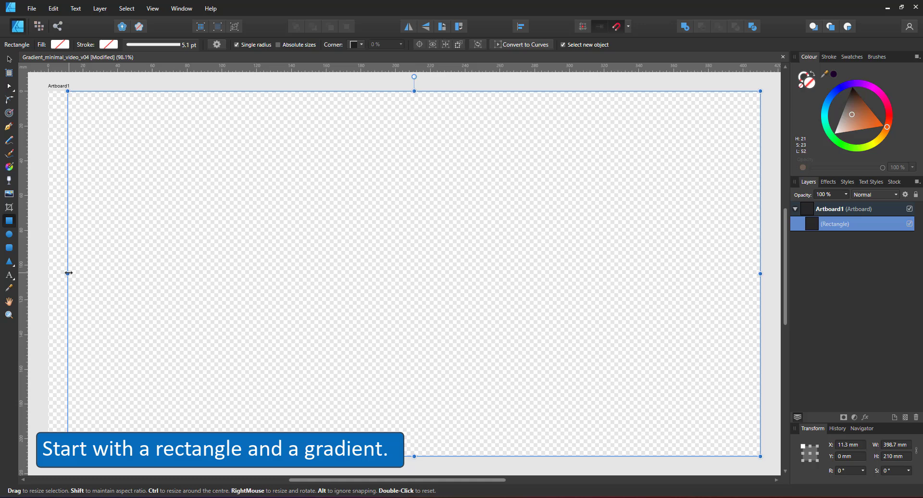
{"action": "left_click_drag", "start_coordinate": [68, 274], "coordinate": [48, 274]}
{"action": "left_click", "coordinate": [835, 132]}
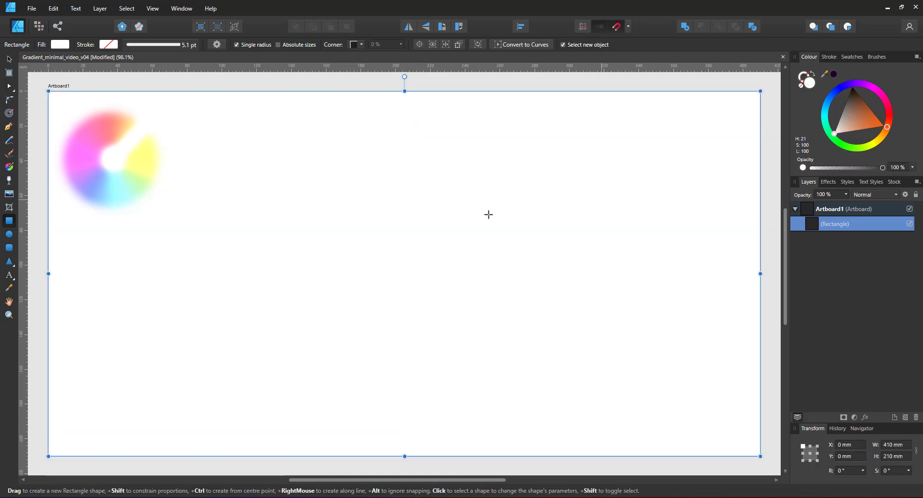
- Apply a linear gradient to the background rectangle running from white to a grey of H 272, S 2, L 63
{"action": "left_click", "coordinate": [8, 166]}
{"action": "left_click_drag", "start_coordinate": [386, 156], "coordinate": [385, 435]}
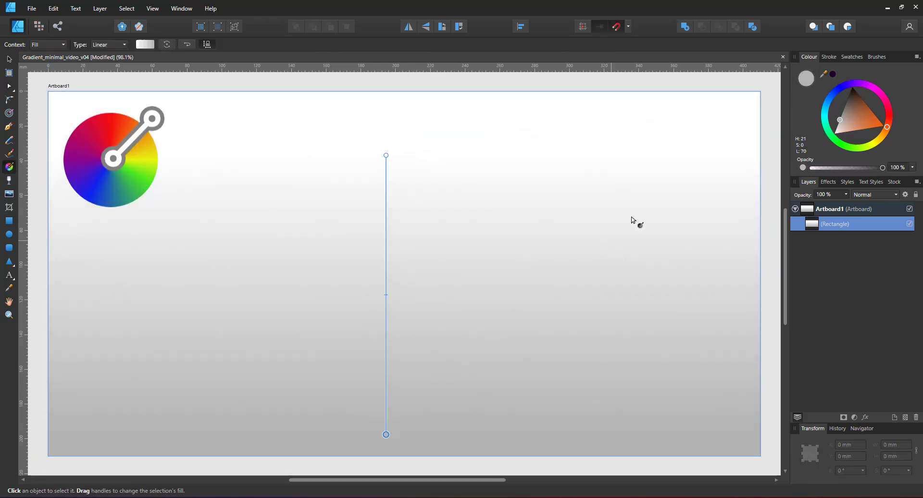
{"action": "left_click", "coordinate": [828, 116]}
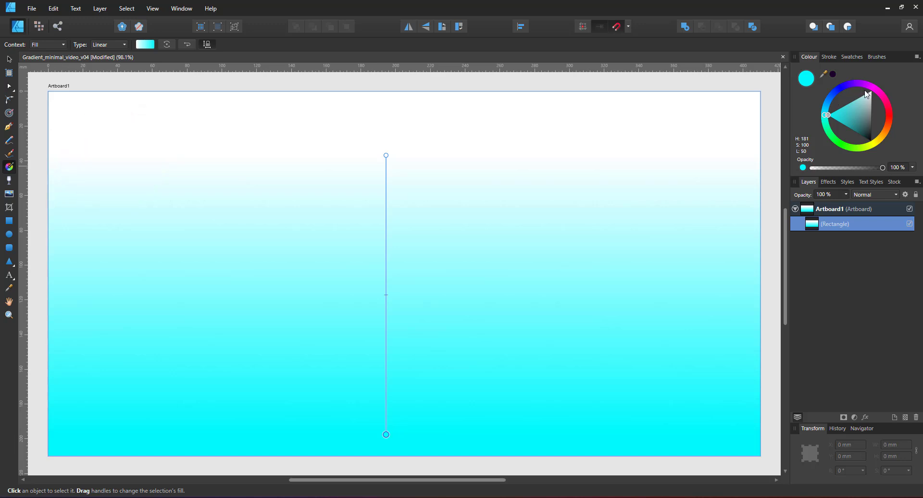
{"action": "left_click", "coordinate": [853, 88]}
{"action": "left_click", "coordinate": [868, 124]}
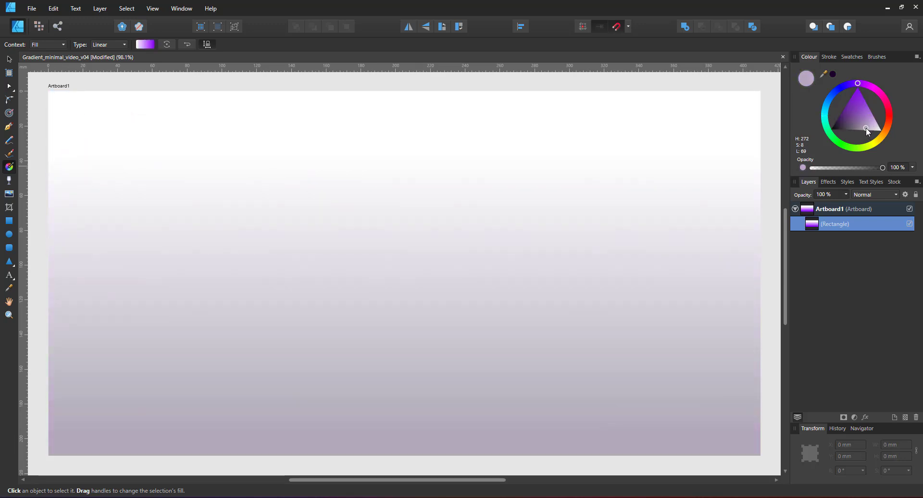
{"action": "left_click", "coordinate": [863, 130]}
- Redraw the background gradient at a slight tilt, from about one third down the artboard to just past its lower edge
{"action": "left_click_drag", "start_coordinate": [429, 317], "coordinate": [452, 464]}
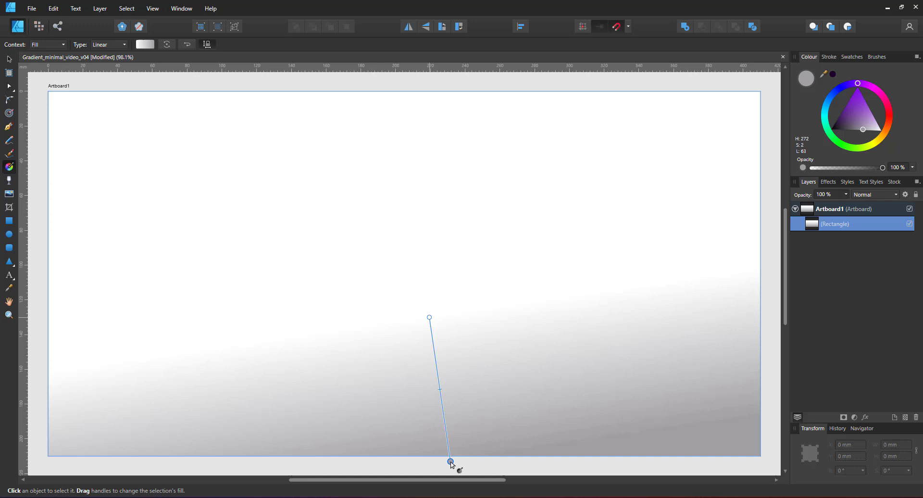
{"action": "left_click_drag", "start_coordinate": [429, 317], "coordinate": [432, 218]}
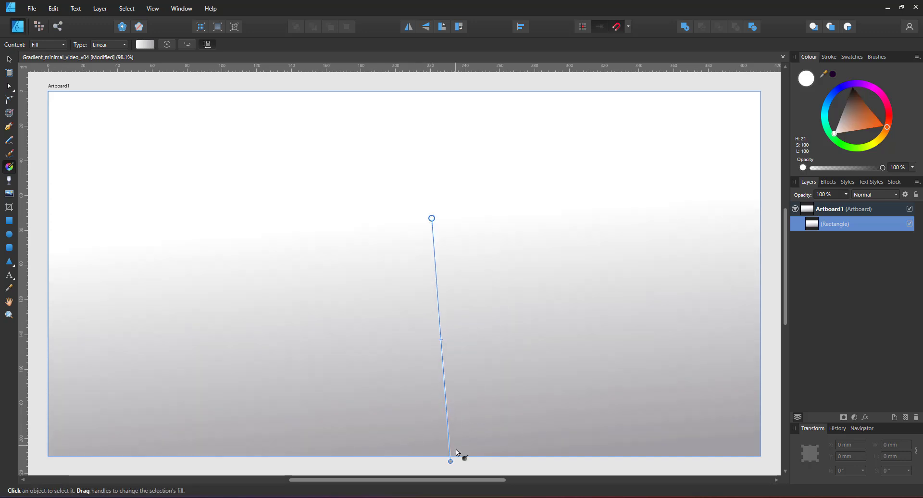
{"action": "left_click_drag", "start_coordinate": [451, 461], "coordinate": [445, 473]}
{"action": "key", "text": "v"}
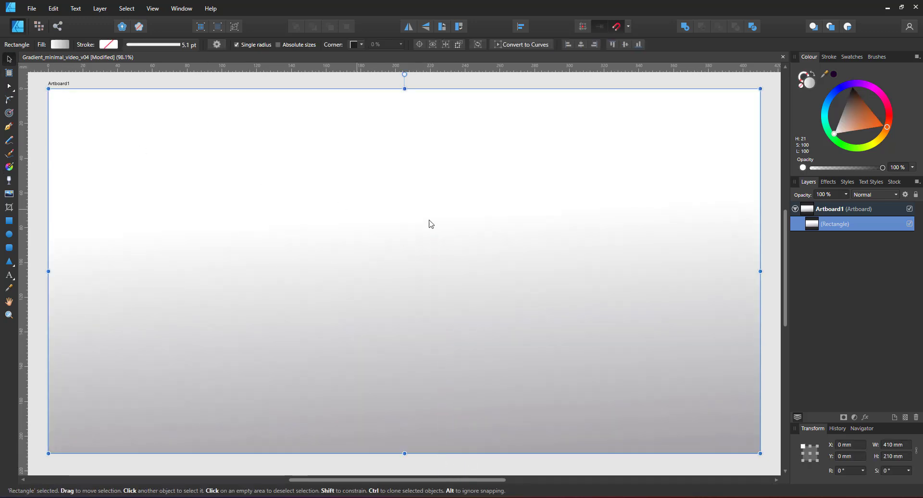
- Paste the fir tree silhouette onto the artboard and enlarge it to about 43.5 × 75.5 mm
{"action": "key", "text": "ctrl+v"}
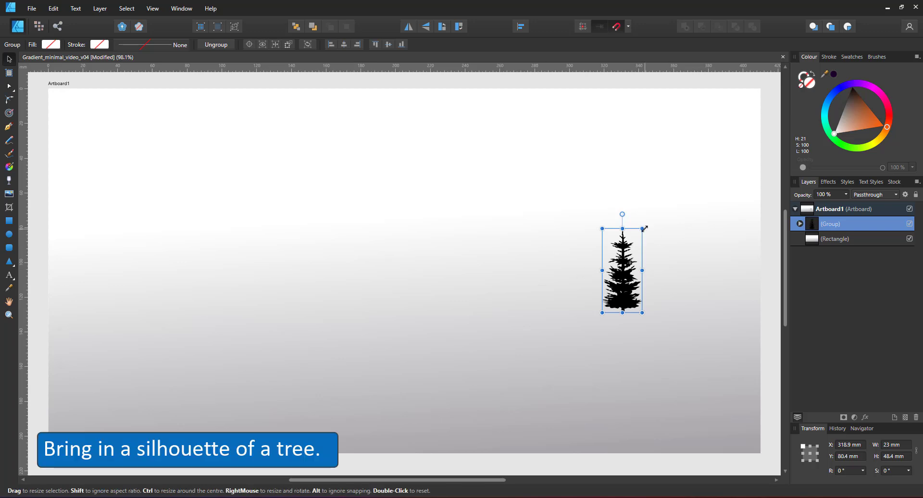
{"action": "left_click_drag", "start_coordinate": [645, 212], "coordinate": [666, 208]}
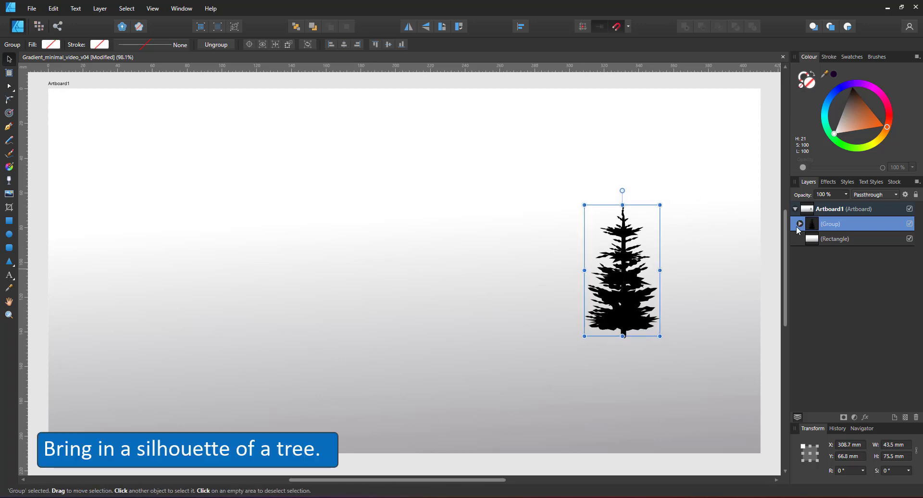
- Examine the double stars and curves inside the tree group, including the pressure profile of a branch stroke
{"action": "left_click", "coordinate": [800, 223]}
{"action": "left_click", "coordinate": [838, 239]}
{"action": "scroll", "coordinate": [654, 287], "scroll_direction": "up", "scroll_amount": 3}
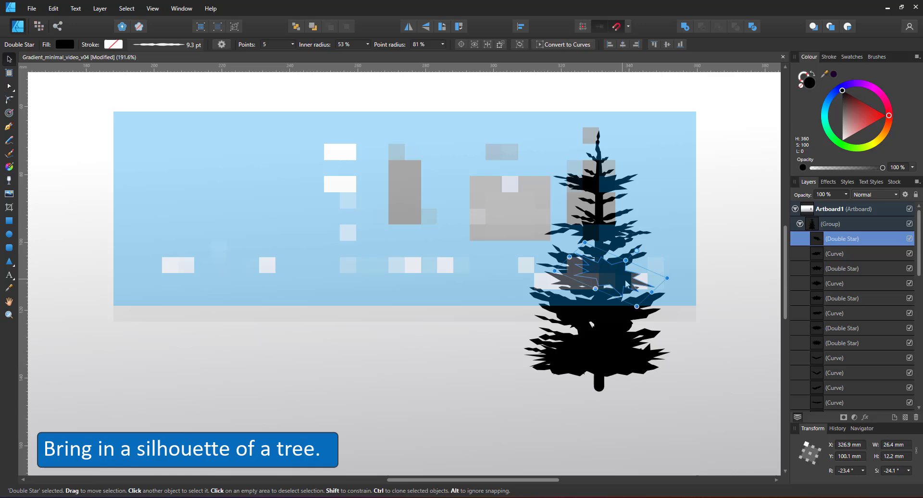
{"action": "left_click", "coordinate": [643, 236]}
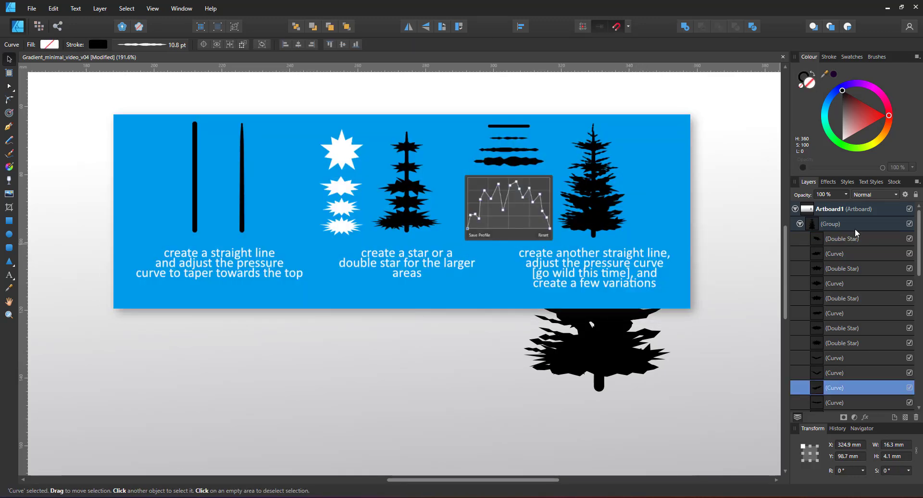
{"action": "left_click", "coordinate": [829, 57]}
{"action": "left_click", "coordinate": [886, 202]}
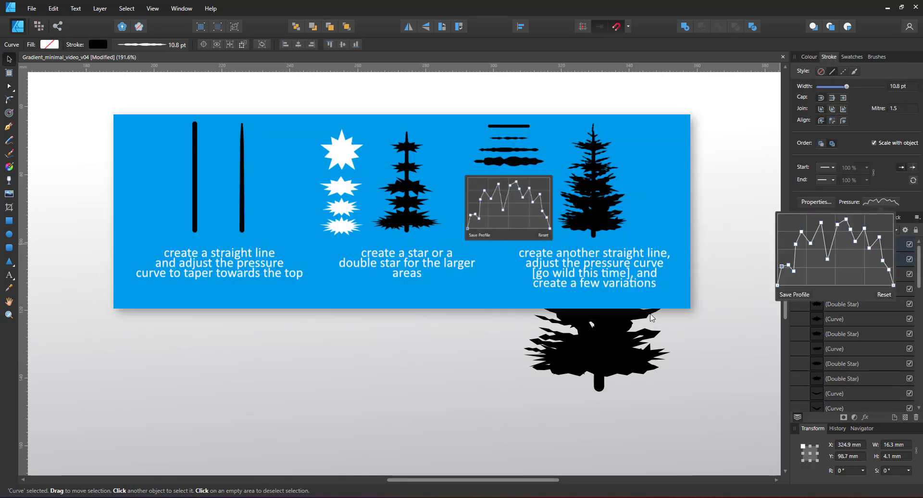
{"action": "left_click", "coordinate": [648, 303]}
- Scale the whole tree group down to about 22.1 × 38.4 mm
{"action": "key", "text": "ctrl+0"}
{"action": "left_click", "coordinate": [642, 259]}
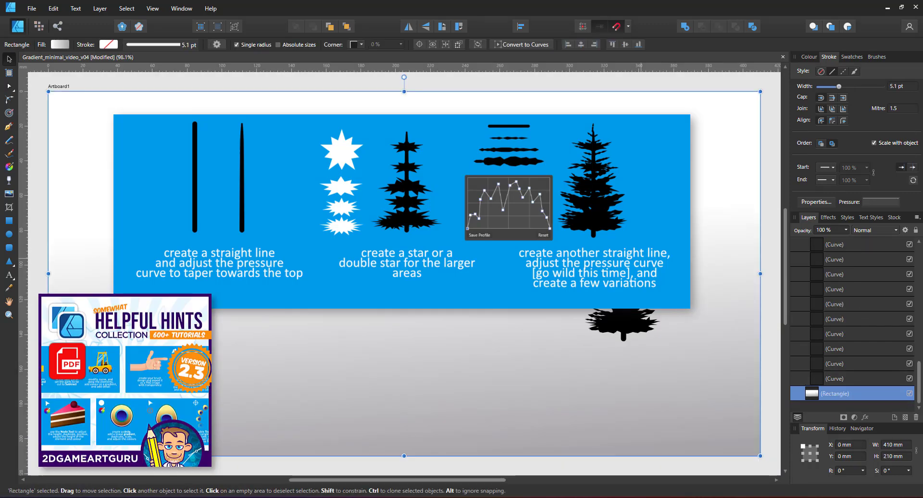
{"action": "left_click", "coordinate": [633, 284]}
{"action": "left_click_drag", "start_coordinate": [662, 340], "coordinate": [641, 306]}
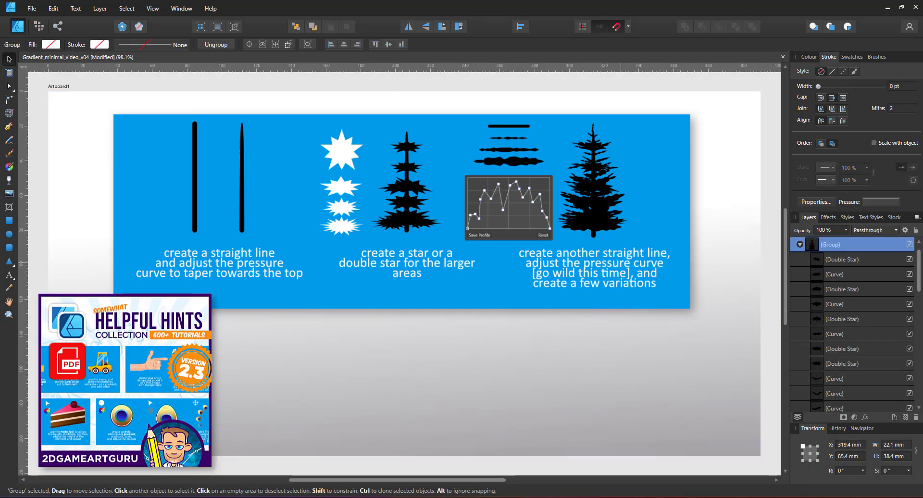
- Place overlapping copies of the tree around the middle of the artboard to start a dense forest cluster
{"action": "left_click_drag", "start_coordinate": [622, 277], "coordinate": [423, 284]}
{"action": "mouse_move", "coordinate": [423, 284]}
{"action": "left_mouse_down"}
{"action": "mouse_move", "coordinate": [442, 292]}
{"action": "mouse_move", "coordinate": [436, 291]}
{"action": "left_mouse_up"}
{"action": "left_click_drag", "start_coordinate": [435, 291], "coordinate": [449, 278]}
{"action": "left_click_drag", "start_coordinate": [448, 240], "coordinate": [402, 282]}
{"action": "left_click_drag", "start_coordinate": [402, 283], "coordinate": [389, 295]}
{"action": "left_click_drag", "start_coordinate": [449, 273], "coordinate": [491, 275]}
{"action": "left_click_drag", "start_coordinate": [490, 275], "coordinate": [520, 245]}
- Extend the forest up the slope with more tree copies, ending at X 308.6, Y 70.5 mm, and flip the last one horizontally
{"action": "left_click_drag", "start_coordinate": [384, 304], "coordinate": [531, 267]}
{"action": "left_click_drag", "start_coordinate": [530, 267], "coordinate": [544, 283]}
{"action": "left_click_drag", "start_coordinate": [544, 283], "coordinate": [557, 271]}
{"action": "mouse_move", "coordinate": [557, 271]}
{"action": "left_mouse_down"}
{"action": "mouse_move", "coordinate": [570, 279]}
{"action": "mouse_move", "coordinate": [576, 264]}
{"action": "left_mouse_up"}
{"action": "left_click", "coordinate": [446, 260]}
{"action": "left_click_drag", "start_coordinate": [446, 260], "coordinate": [588, 246]}
{"action": "left_click_drag", "start_coordinate": [587, 246], "coordinate": [601, 241]}
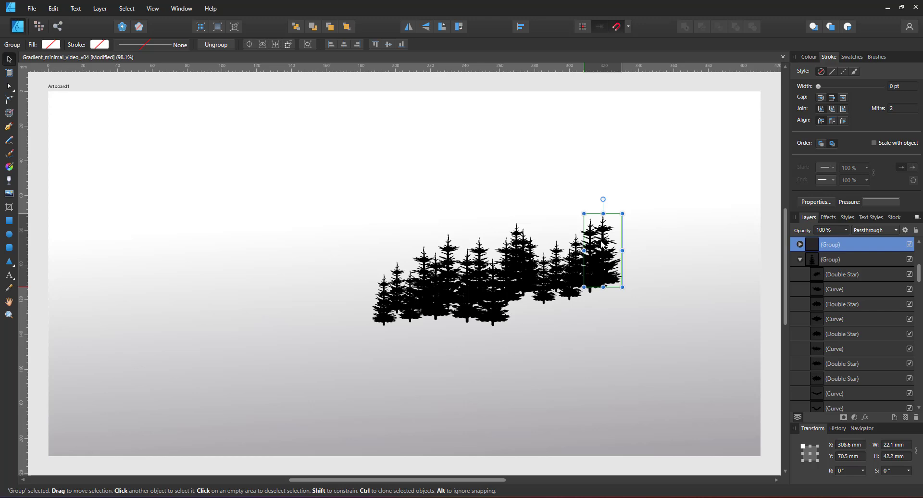
{"action": "left_click", "coordinate": [412, 30]}
- Lengthen the tip of the tallest tree at the forest's far end and reshape the small branch beneath it
{"action": "scroll", "coordinate": [604, 220], "scroll_direction": "up", "scroll_amount": 6}
{"action": "double_click", "coordinate": [602, 210]}
{"action": "key", "text": "a"}
{"action": "left_click_drag", "start_coordinate": [601, 195], "coordinate": [601, 175]}
{"action": "left_click", "coordinate": [594, 230]}
{"action": "left_click_drag", "start_coordinate": [590, 228], "coordinate": [586, 227]}
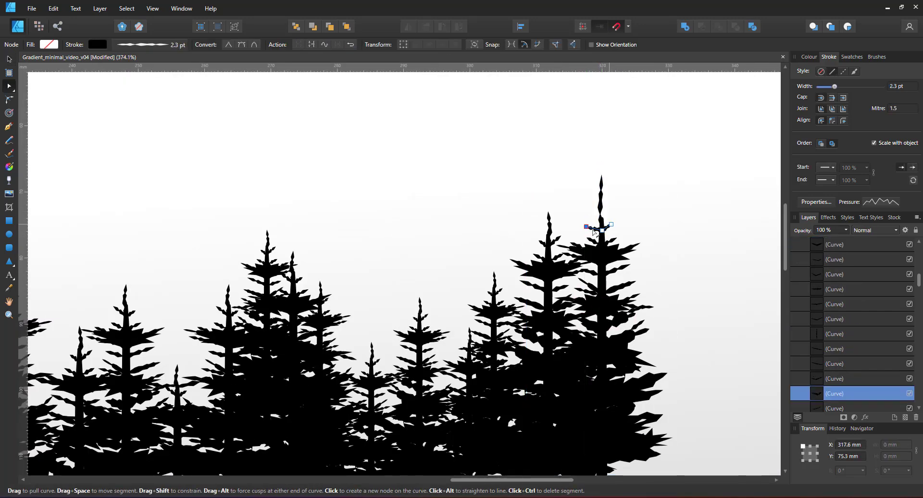
- Raise the tip of the shorter neighbouring tree to Y 84.6 mm and adjust the upper nodes of the tallest tree
{"action": "left_click", "coordinate": [420, 309]}
{"action": "left_click_drag", "start_coordinate": [419, 298], "coordinate": [420, 288]}
{"action": "scroll", "coordinate": [382, 306], "scroll_direction": "down", "scroll_amount": 4}
{"action": "scroll", "coordinate": [458, 276], "scroll_direction": "up", "scroll_amount": 7}
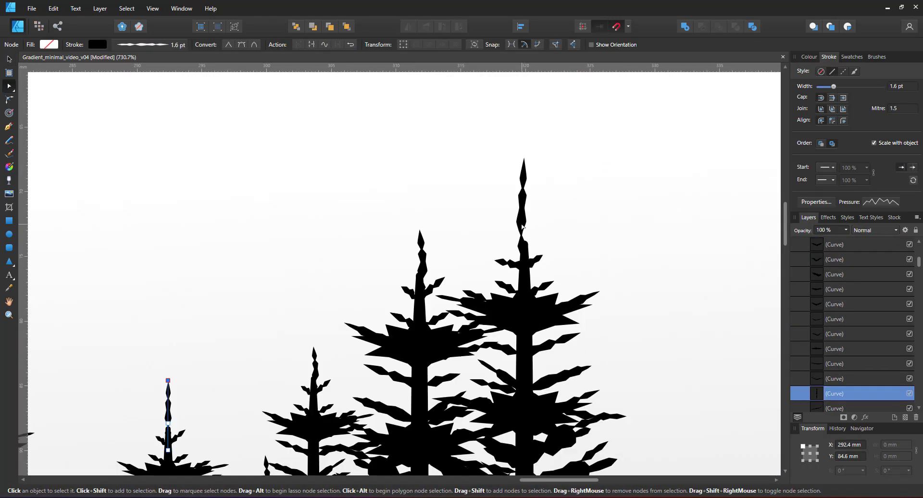
{"action": "left_click", "coordinate": [522, 226]}
{"action": "left_click_drag", "start_coordinate": [521, 232], "coordinate": [563, 258]}
{"action": "left_click", "coordinate": [534, 261]}
- Reshape the tip and upper branches of the tree near X 230 mm to vary its silhouette
{"action": "scroll", "coordinate": [567, 265], "scroll_direction": "down", "scroll_amount": 4}
{"action": "scroll", "coordinate": [110, 326], "scroll_direction": "up", "scroll_amount": 7}
{"action": "left_click", "coordinate": [358, 249]}
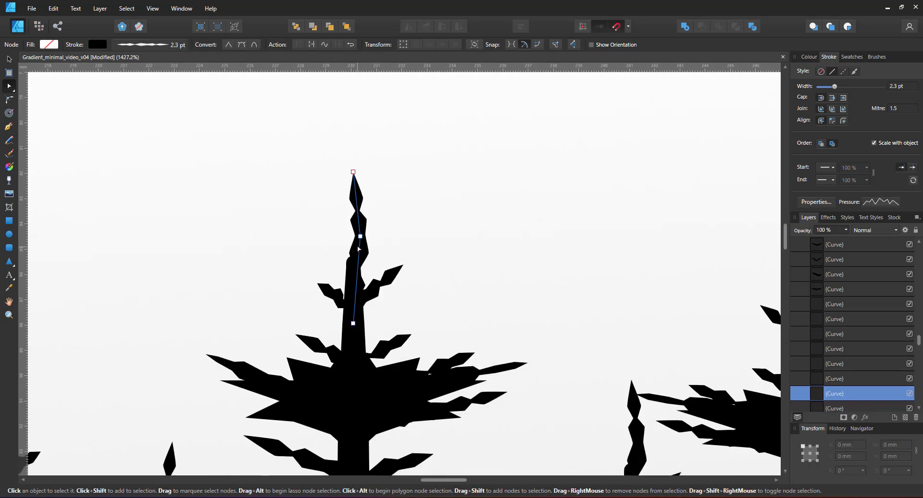
{"action": "left_click", "coordinate": [393, 362]}
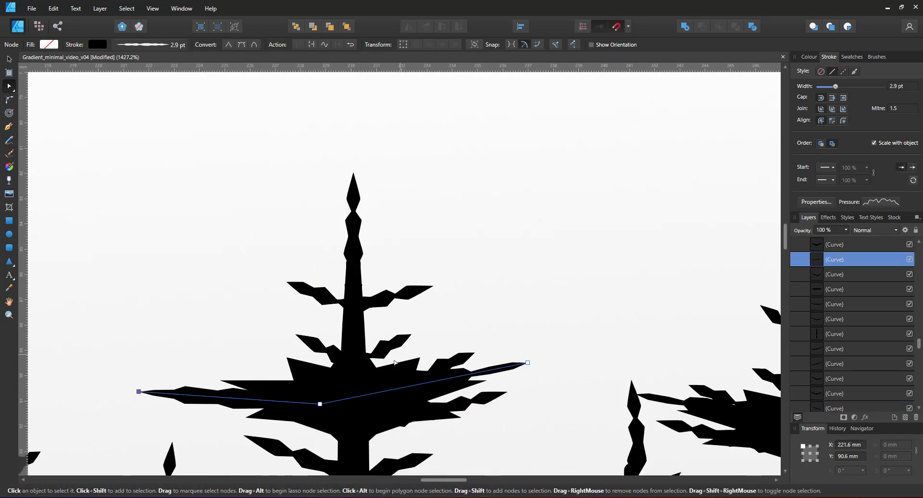
- Select all the tree silhouettes and combine them into one group
{"action": "scroll", "coordinate": [369, 255], "scroll_direction": "down", "scroll_amount": 8}
{"action": "left_click", "coordinate": [692, 263]}
{"action": "left_click", "coordinate": [9, 59]}
{"action": "left_click_drag", "start_coordinate": [693, 173], "coordinate": [200, 421]}
{"action": "key", "text": "ctrl+g"}
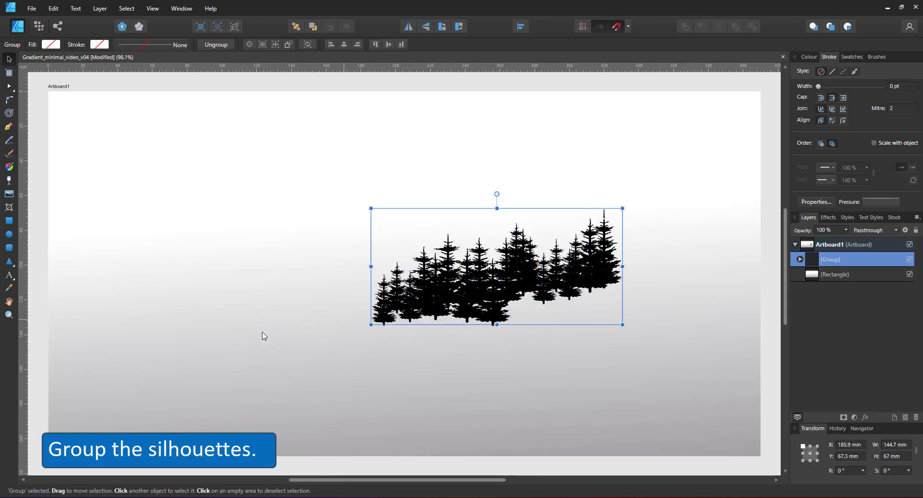
- Draw a rectangle of about 169 × 94 mm over the forest group and fill it with dark green, H 167, S 100, L 21
{"action": "left_click", "coordinate": [9, 220]}
{"action": "left_click_drag", "start_coordinate": [353, 192], "coordinate": [648, 354]}
{"action": "left_click", "coordinate": [809, 56]}
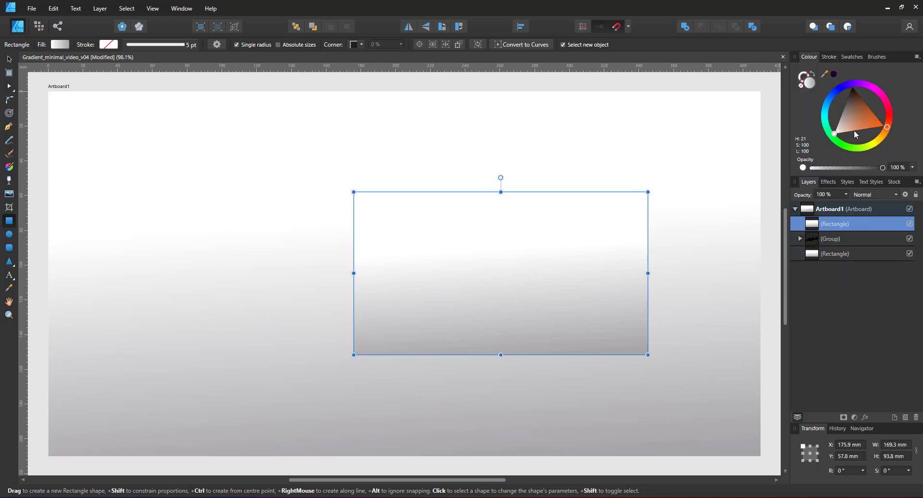
{"action": "left_click_drag", "start_coordinate": [826, 117], "coordinate": [860, 148]}
{"action": "key", "text": "g"}
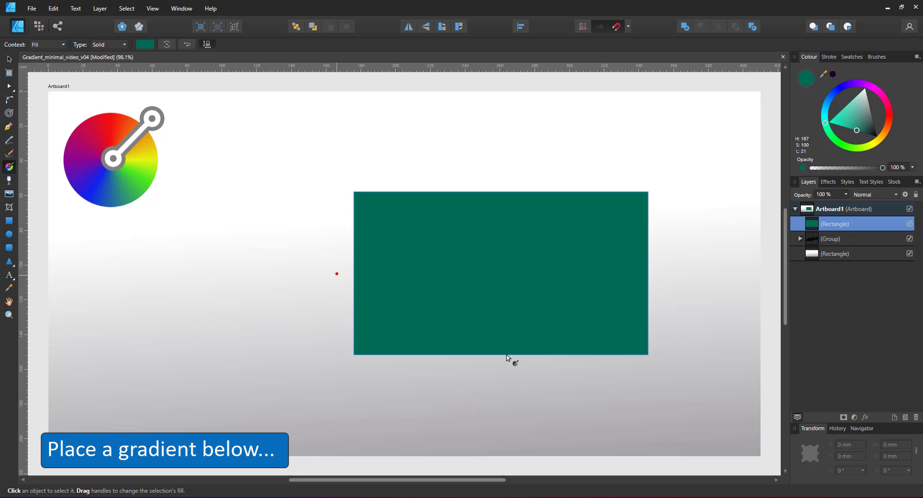
- Give the rectangle a linear gradient from dark green to near-black, H 167, S 100, L 2, and place it beneath the tree group
{"action": "left_click_drag", "start_coordinate": [511, 225], "coordinate": [525, 316]}
{"action": "left_click_drag", "start_coordinate": [841, 122], "coordinate": [885, 182]}
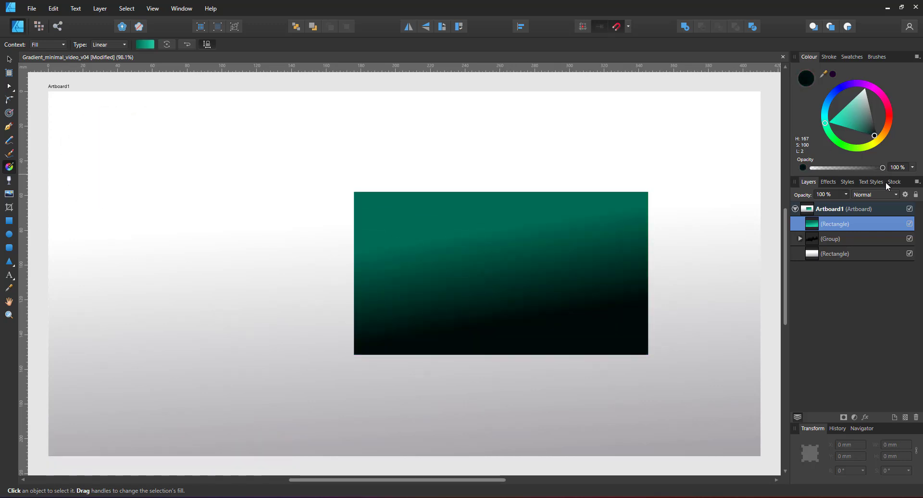
{"action": "left_click_drag", "start_coordinate": [834, 224], "coordinate": [821, 253]}
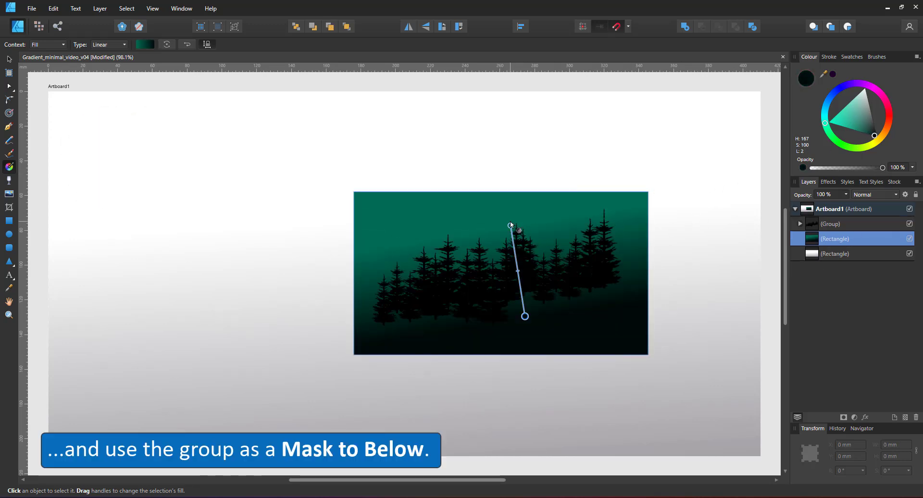
{"action": "left_click_drag", "start_coordinate": [510, 225], "coordinate": [519, 257]}
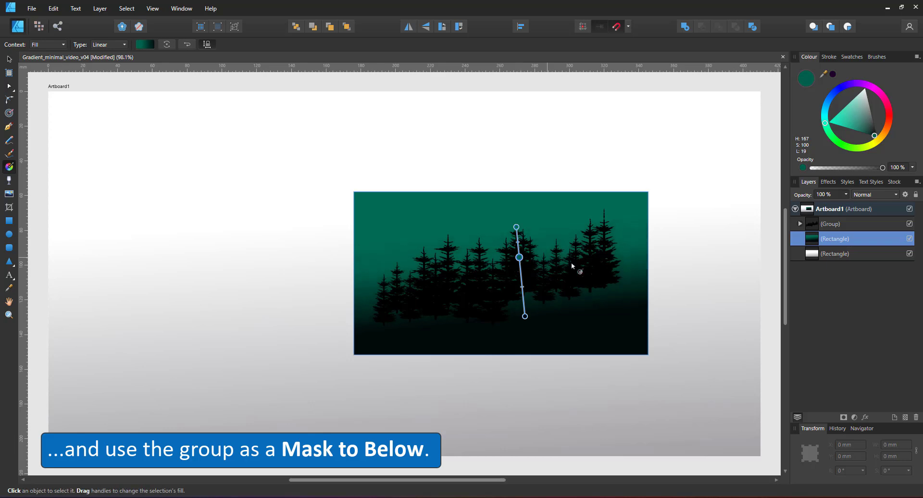
- Use the tree group as a Mask to Below on the gradient rectangle and group the masked result
{"action": "key", "text": "v"}
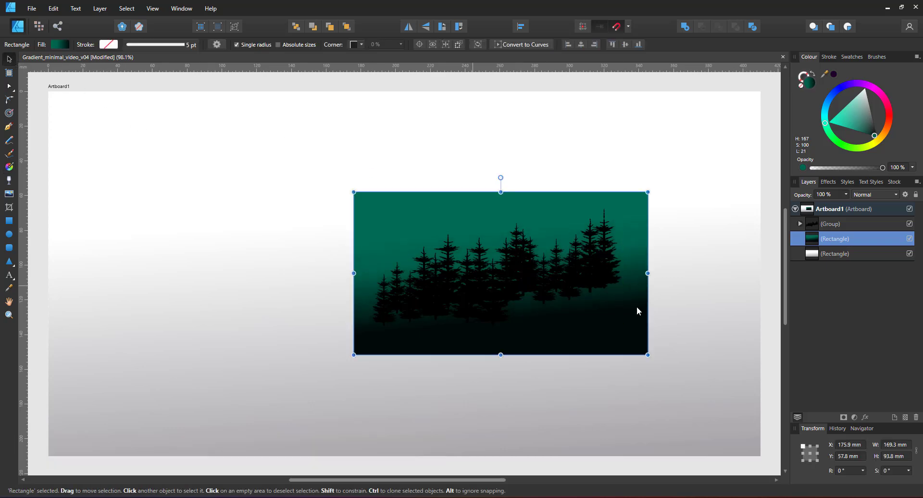
{"action": "left_click", "coordinate": [836, 224], "text": "ctrl"}
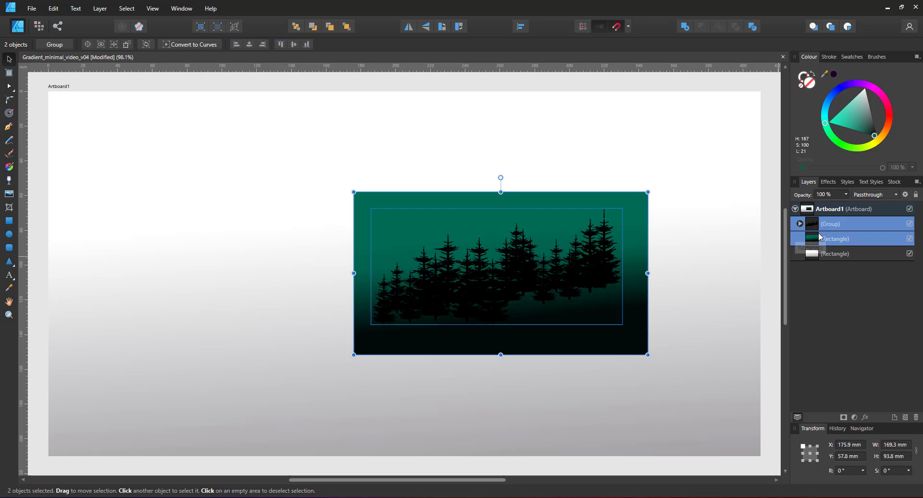
{"action": "left_click", "coordinate": [830, 224]}
{"action": "right_click", "coordinate": [830, 225]}
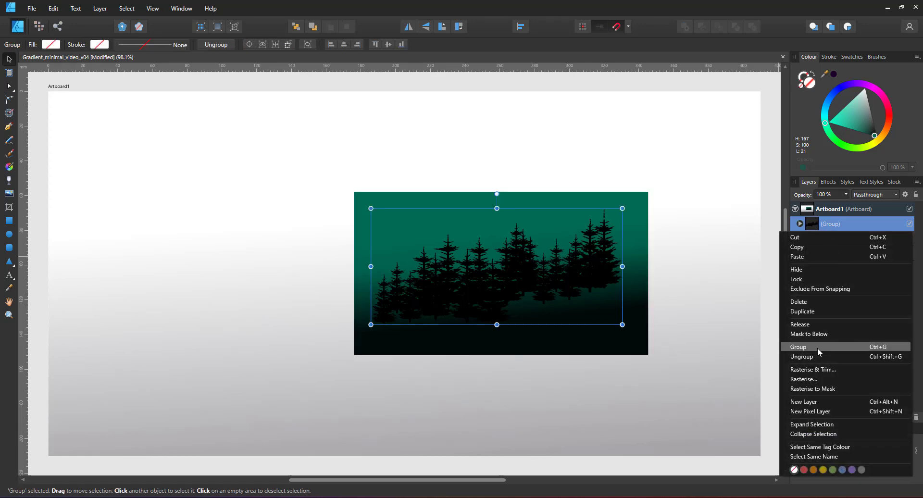
{"action": "left_click", "coordinate": [815, 334]}
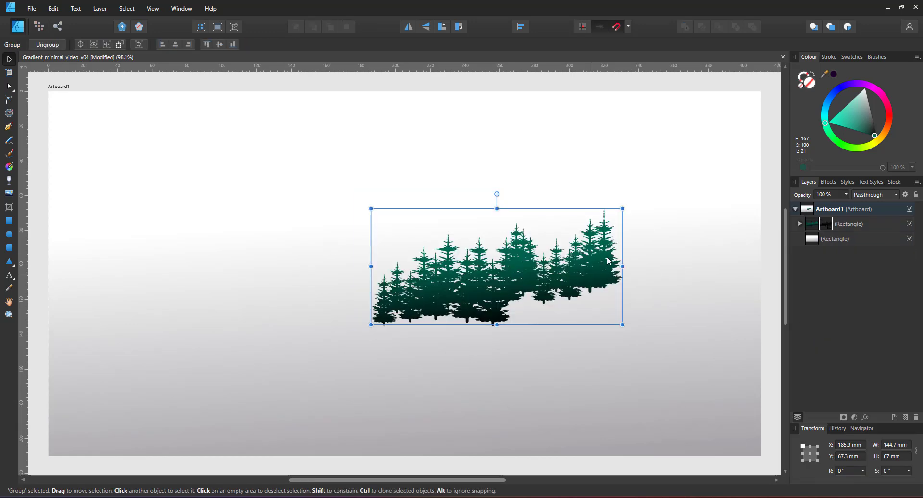
{"action": "left_click", "coordinate": [830, 225]}
{"action": "key", "text": "ctrl+g"}
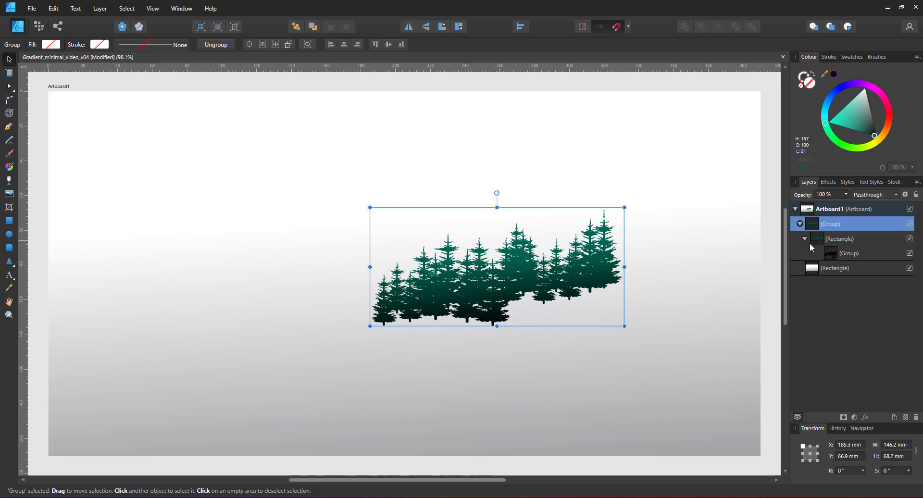
- Shift the masked rectangle's gradient upwards by raising both its green start and its near-black end
{"action": "double_click", "coordinate": [560, 253]}
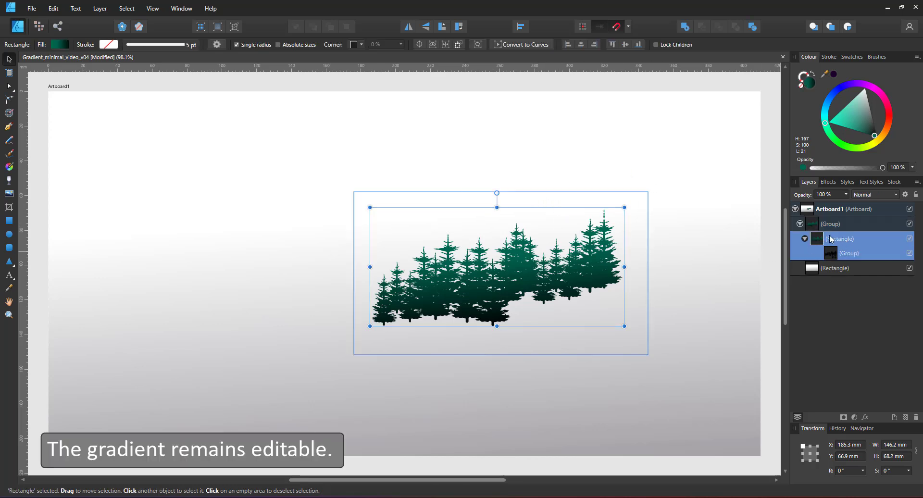
{"action": "left_click", "coordinate": [828, 265]}
{"action": "left_click", "coordinate": [822, 243]}
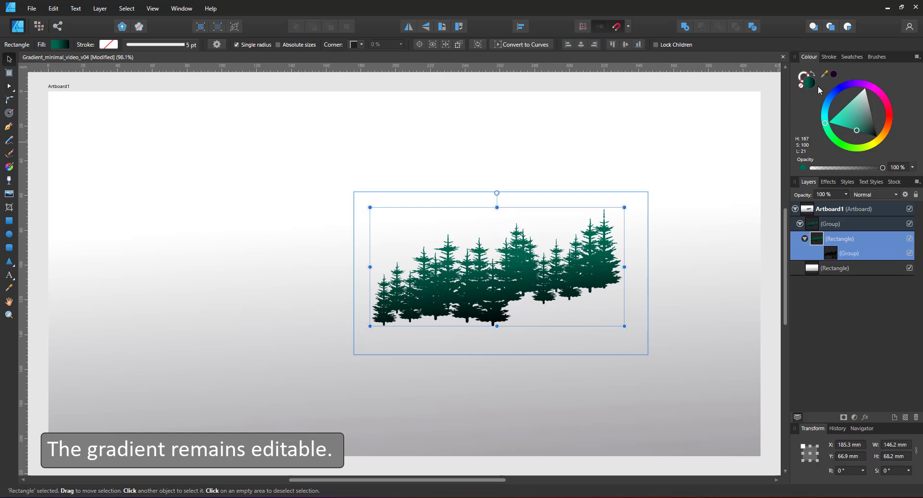
{"action": "left_click", "coordinate": [9, 166]}
{"action": "left_click_drag", "start_coordinate": [517, 227], "coordinate": [512, 222]}
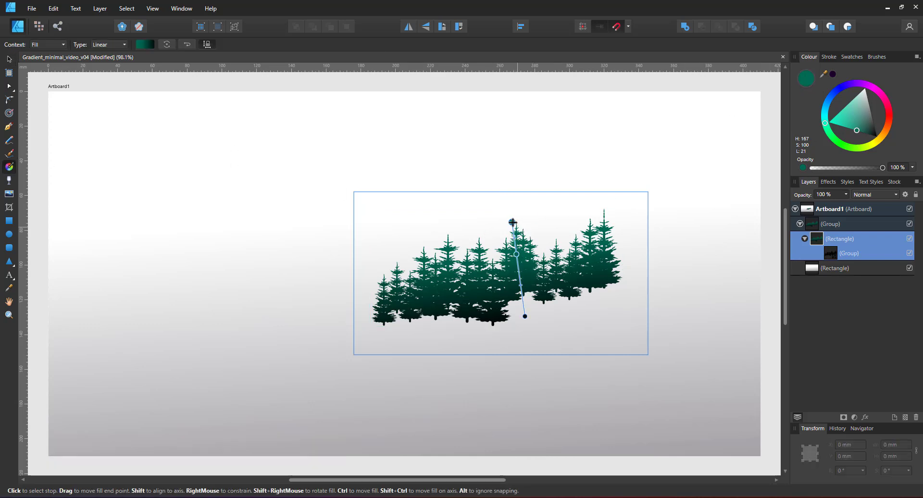
{"action": "left_click_drag", "start_coordinate": [525, 316], "coordinate": [521, 294]}
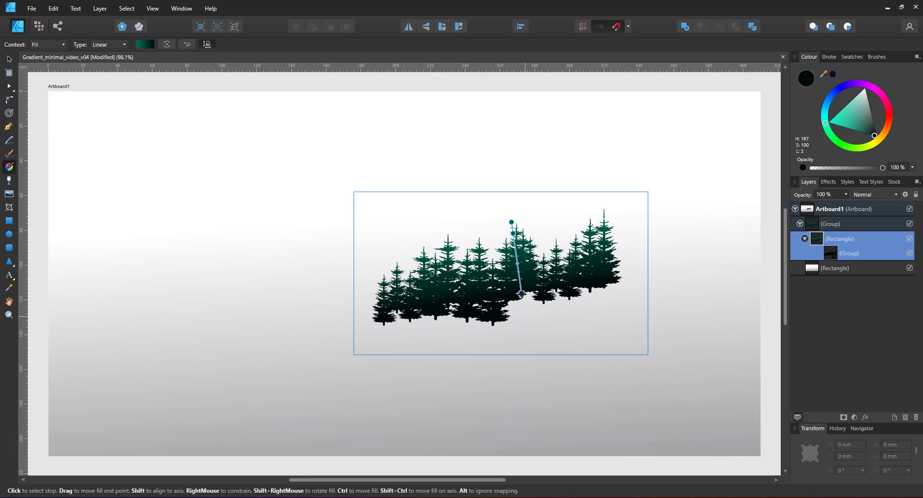
- Enlarge the masked tree group to about 188 × 88 mm
{"action": "left_click", "coordinate": [9, 59]}
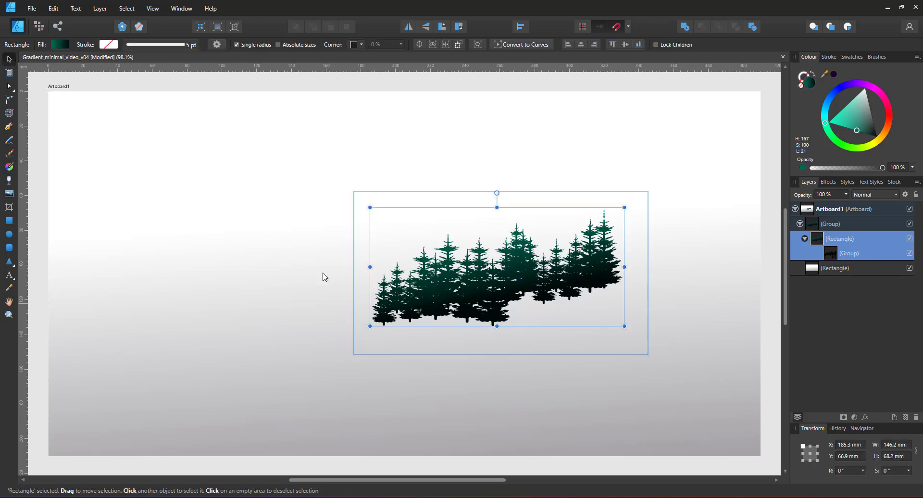
{"action": "left_click", "coordinate": [846, 224]}
{"action": "left_click_drag", "start_coordinate": [624, 207], "coordinate": [659, 190]}
- Draw a white ellipse of about 89 × 30 mm over the base of the leftmost trees with a 42.5 px Gaussian blur
{"action": "key", "text": "m"}
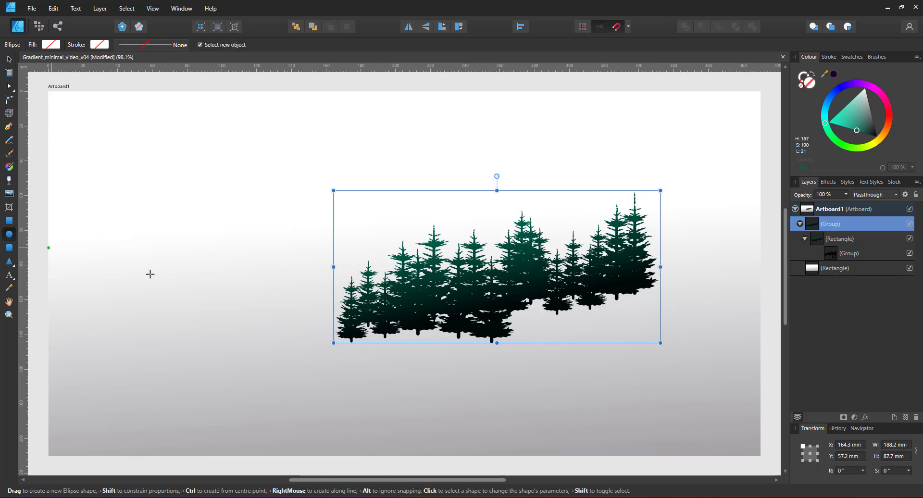
{"action": "left_click_drag", "start_coordinate": [342, 306], "coordinate": [497, 358]}
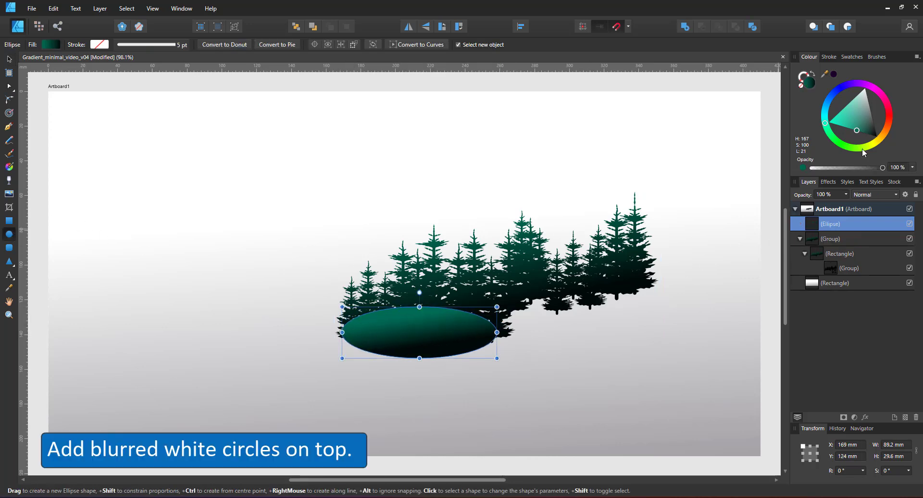
{"action": "left_click_drag", "start_coordinate": [856, 130], "coordinate": [835, 88]}
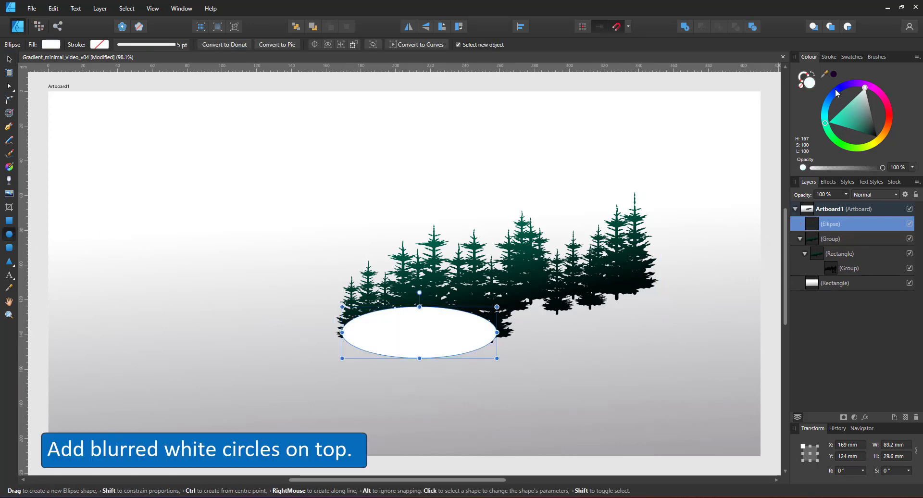
{"action": "left_click", "coordinate": [865, 416]}
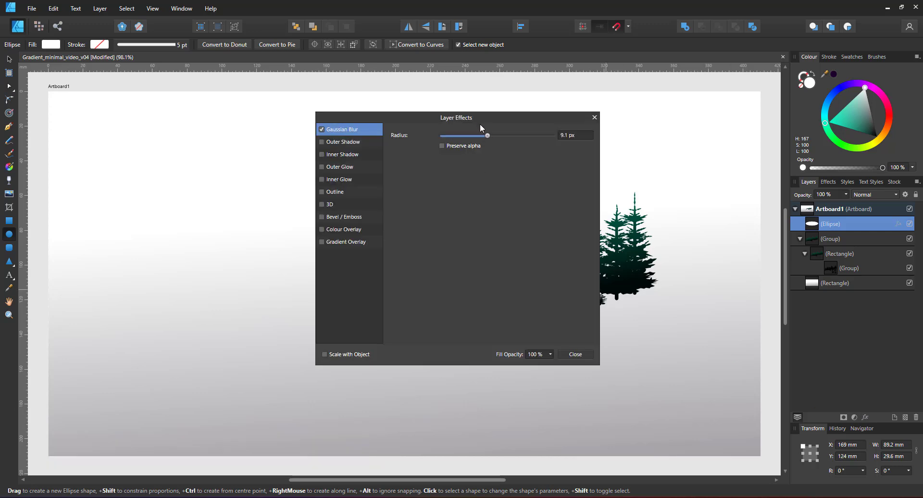
{"action": "left_click_drag", "start_coordinate": [480, 123], "coordinate": [725, 126]}
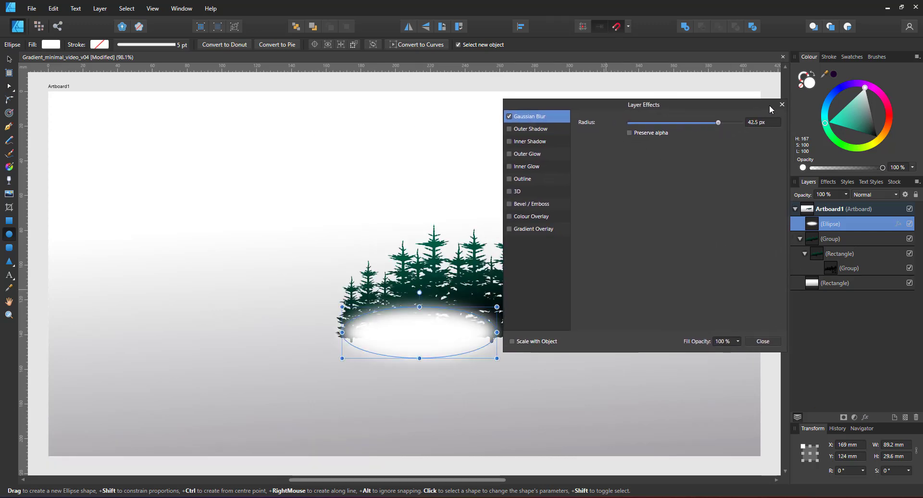
{"action": "left_click", "coordinate": [782, 104]}
- Duplicate the blurred white ellipse several times along the base of the tree line, resizing the copies to form a fog bank
{"action": "left_click", "coordinate": [13, 60]}
{"action": "left_click_drag", "start_coordinate": [414, 333], "coordinate": [476, 329]}
{"action": "left_click_drag", "start_coordinate": [558, 329], "coordinate": [502, 328]}
{"action": "left_click_drag", "start_coordinate": [469, 339], "coordinate": [551, 330]}
{"action": "left_click_drag", "start_coordinate": [551, 330], "coordinate": [572, 322]}
{"action": "left_click_drag", "start_coordinate": [604, 286], "coordinate": [581, 318]}
{"action": "left_click_drag", "start_coordinate": [570, 328], "coordinate": [527, 314]}
{"action": "left_click_drag", "start_coordinate": [526, 315], "coordinate": [644, 294]}
{"action": "left_click_drag", "start_coordinate": [644, 294], "coordinate": [666, 269]}
{"action": "left_click_drag", "start_coordinate": [690, 279], "coordinate": [729, 292]}
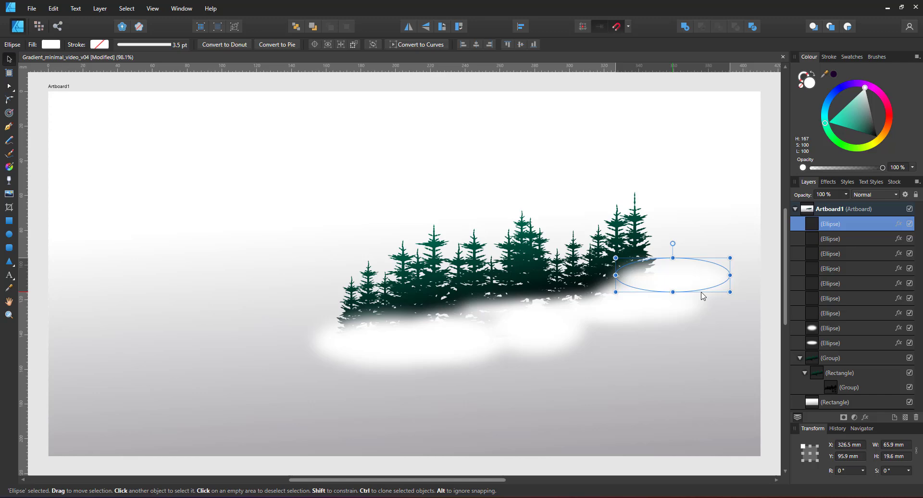
- Add flatter copies of the blurred ellipse across the lower trees, ending with one of about 77 × 5 mm near the left trees
{"action": "left_click_drag", "start_coordinate": [673, 292], "coordinate": [673, 279]}
{"action": "left_click_drag", "start_coordinate": [676, 272], "coordinate": [617, 288]}
{"action": "left_click_drag", "start_coordinate": [617, 288], "coordinate": [690, 259]}
{"action": "left_click_drag", "start_coordinate": [690, 259], "coordinate": [589, 288]}
{"action": "left_click_drag", "start_coordinate": [646, 276], "coordinate": [566, 283]}
{"action": "mouse_move", "coordinate": [566, 288]}
{"action": "left_mouse_down"}
{"action": "mouse_move", "coordinate": [568, 273]}
{"action": "mouse_move", "coordinate": [581, 294]}
{"action": "left_mouse_up"}
{"action": "left_click_drag", "start_coordinate": [581, 294], "coordinate": [335, 316]}
{"action": "left_click_drag", "start_coordinate": [335, 316], "coordinate": [434, 305]}
{"action": "mouse_move", "coordinate": [457, 304]}
{"action": "left_mouse_down"}
{"action": "mouse_move", "coordinate": [515, 305]}
{"action": "mouse_move", "coordinate": [449, 301]}
{"action": "left_mouse_up"}
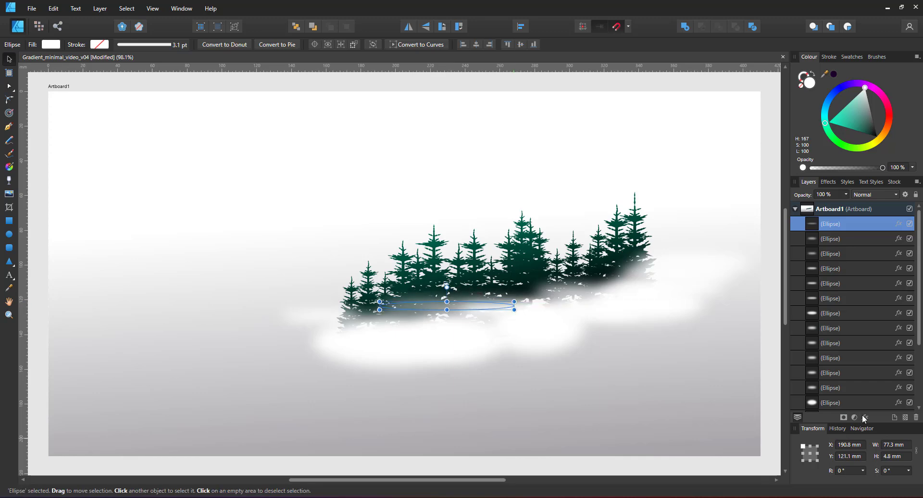
- Set the thin ellipse's Gaussian blur radius to 25 px and its opacity to 50 %
{"action": "left_click", "coordinate": [865, 416]}
{"action": "key", "text": "Return"}
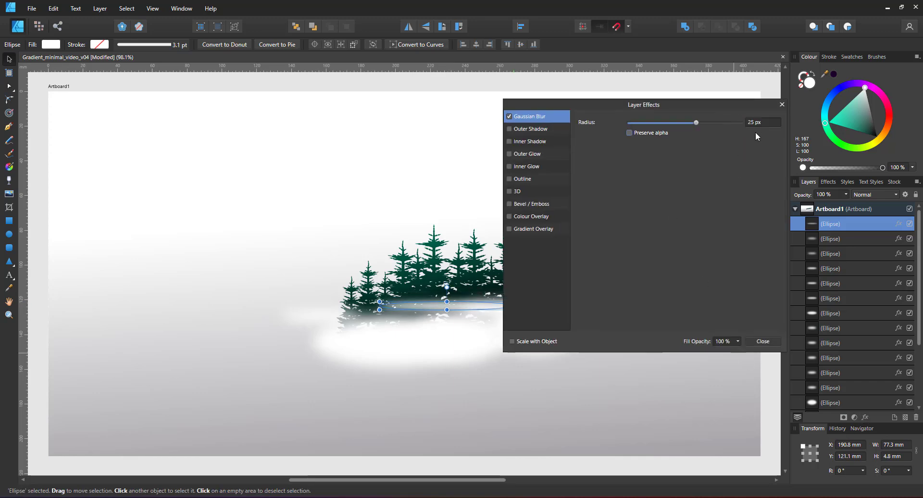
{"action": "left_click", "coordinate": [781, 105]}
{"action": "key", "text": "5"}
- Place a copy of the thin ellipse, about 96 × 5 mm, over the right-hand trees and group all the fog ellipses
{"action": "mouse_move", "coordinate": [474, 307]}
{"action": "left_mouse_down"}
{"action": "mouse_move", "coordinate": [653, 284]}
{"action": "mouse_move", "coordinate": [600, 271]}
{"action": "mouse_move", "coordinate": [673, 270]}
{"action": "left_mouse_up"}
{"action": "scroll", "coordinate": [834, 240], "scroll_direction": "down", "scroll_amount": 5}
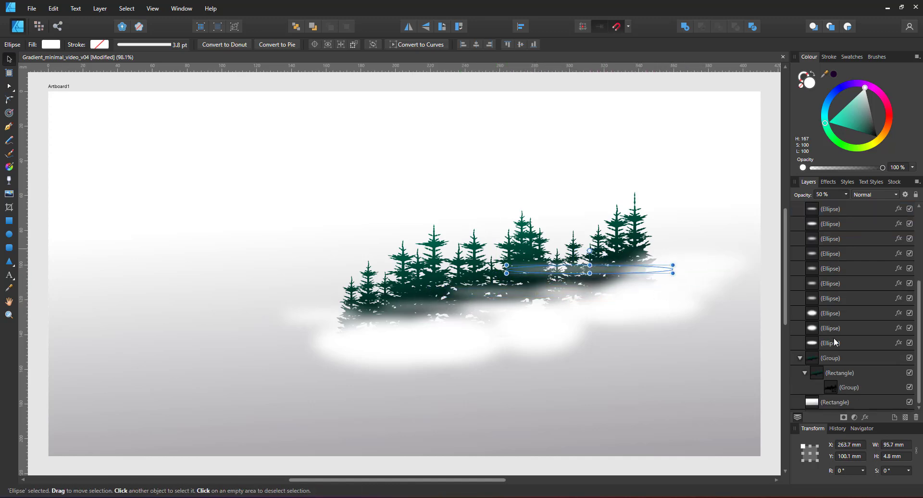
{"action": "left_click", "coordinate": [836, 342], "text": "shift"}
{"action": "key", "text": "ctrl+g"}
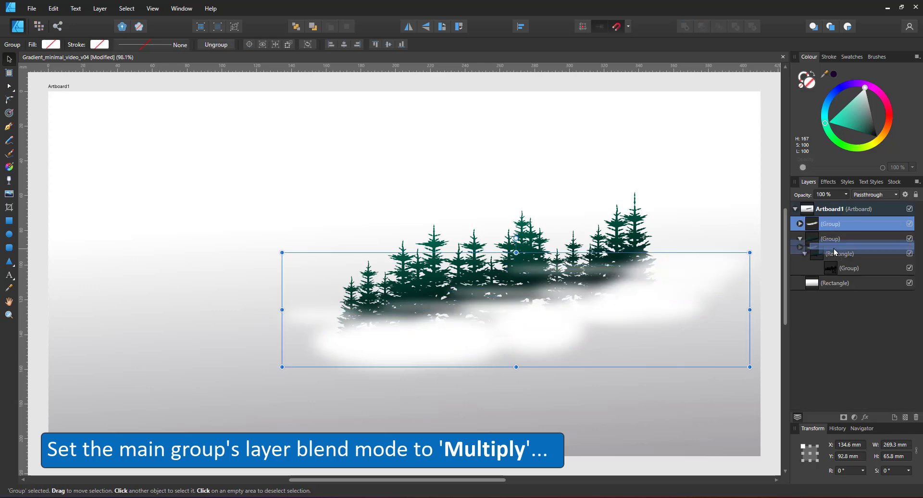
- Nest the fog group inside the main tree group and set the main group's blend mode to Multiply
{"action": "left_click_drag", "start_coordinate": [834, 251], "coordinate": [835, 240]}
{"action": "left_click", "coordinate": [844, 224]}
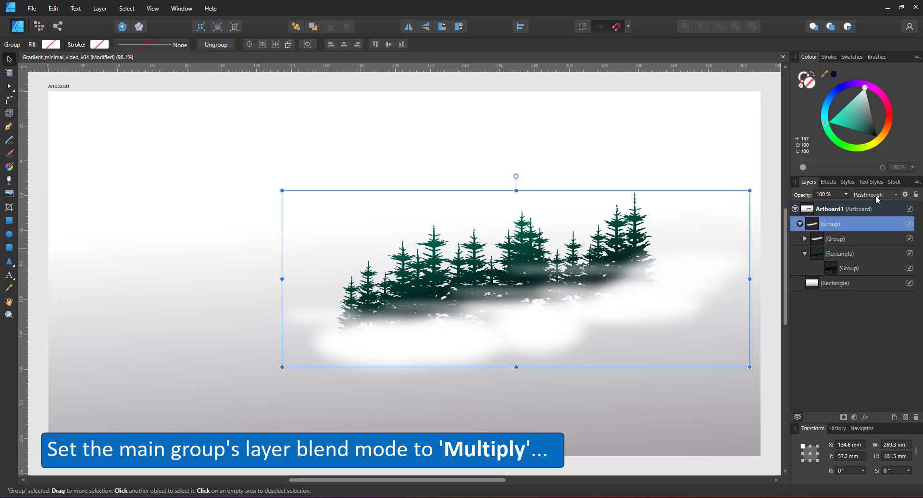
{"action": "left_click", "coordinate": [877, 195]}
{"action": "left_click", "coordinate": [867, 241]}
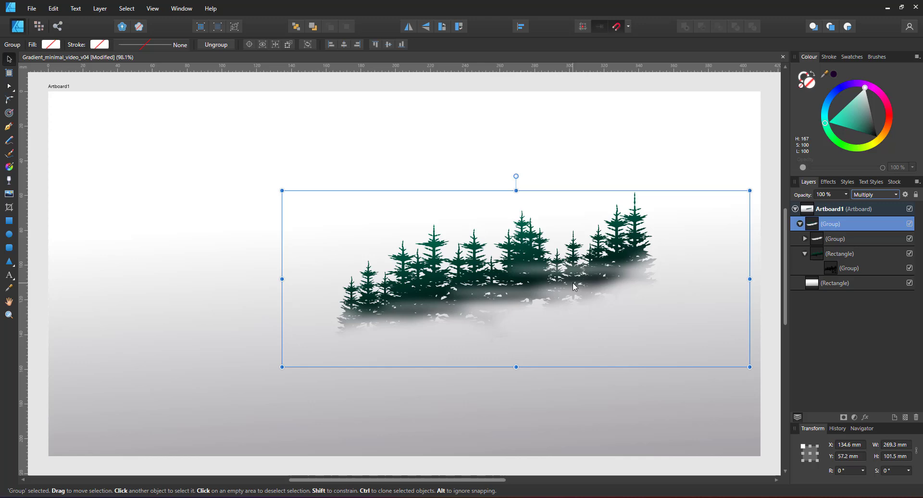
- Reposition the misty tree group and enlarge it to about 310 × 117 mm
{"action": "mouse_move", "coordinate": [567, 255]}
{"action": "left_mouse_down"}
{"action": "mouse_move", "coordinate": [586, 240]}
{"action": "mouse_move", "coordinate": [583, 249]}
{"action": "left_mouse_up"}
{"action": "left_click_drag", "start_coordinate": [765, 184], "coordinate": [778, 172]}
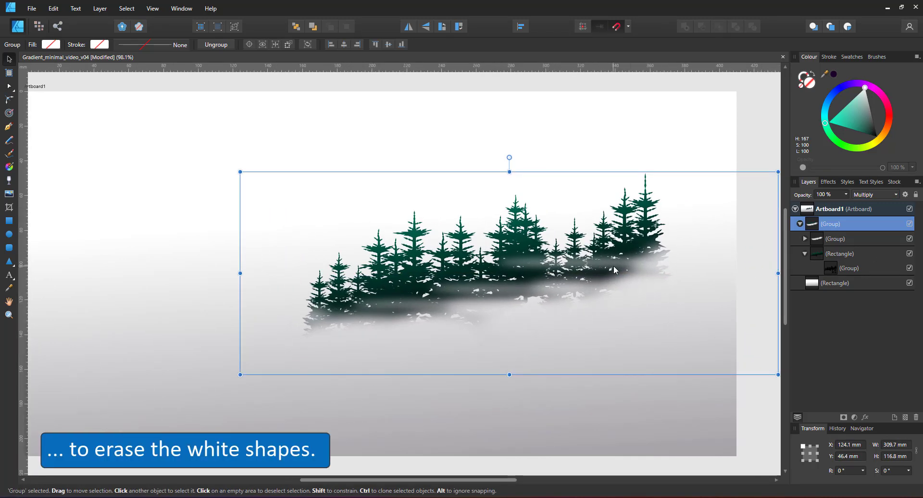
- Duplicate the misty tree group, place a smaller mirrored copy at the artboard's left side and lower its opacity to 10 %
{"action": "left_click_drag", "start_coordinate": [614, 270], "coordinate": [416, 256]}
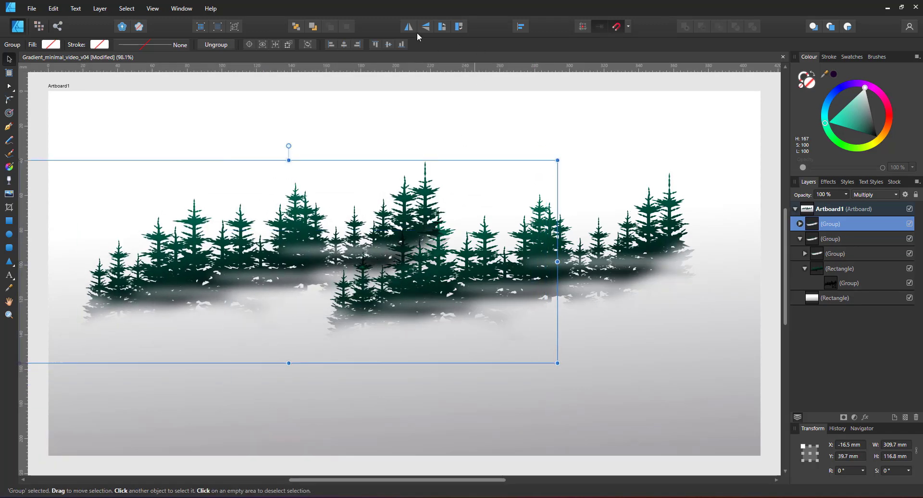
{"action": "key", "text": "1"}
{"action": "left_click_drag", "start_coordinate": [551, 169], "coordinate": [439, 202]}
- Copy the faint tree group to the artboard's lower right, flip it horizontally and enlarge it to about 296 × 112 mm
{"action": "mouse_move", "coordinate": [320, 284]}
{"action": "left_mouse_down"}
{"action": "mouse_move", "coordinate": [262, 273]}
{"action": "mouse_move", "coordinate": [253, 249]}
{"action": "mouse_move", "coordinate": [238, 249]}
{"action": "mouse_move", "coordinate": [272, 313]}
{"action": "mouse_move", "coordinate": [638, 348]}
{"action": "left_mouse_up"}
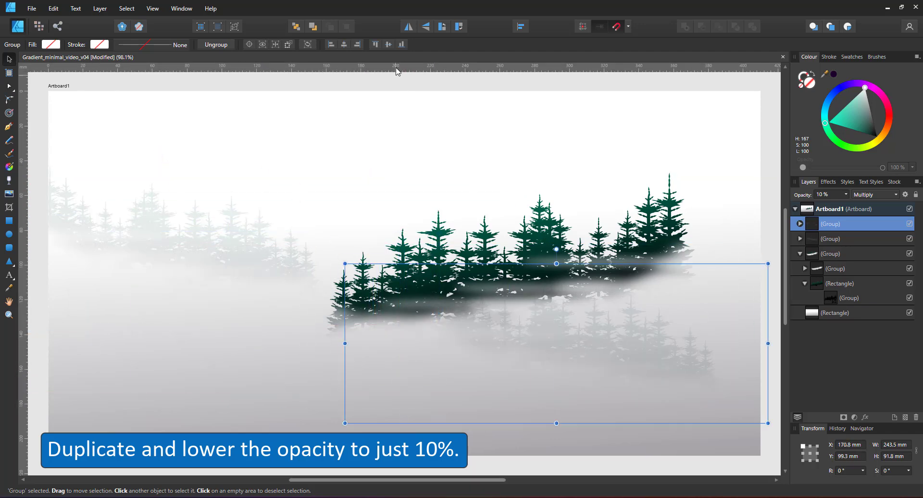
{"action": "left_click", "coordinate": [408, 27]}
{"action": "left_click_drag", "start_coordinate": [523, 347], "coordinate": [643, 366]}
{"action": "left_click_drag", "start_coordinate": [464, 283], "coordinate": [418, 266]}
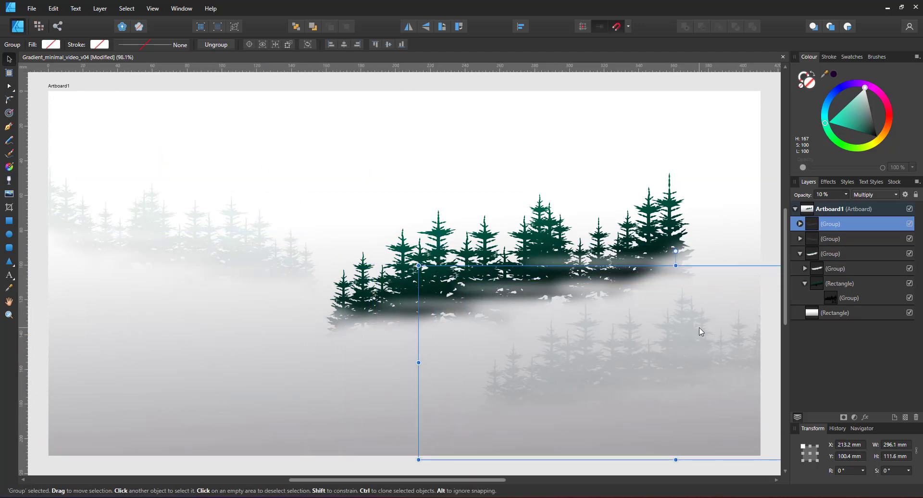
{"action": "left_click", "coordinate": [765, 418]}
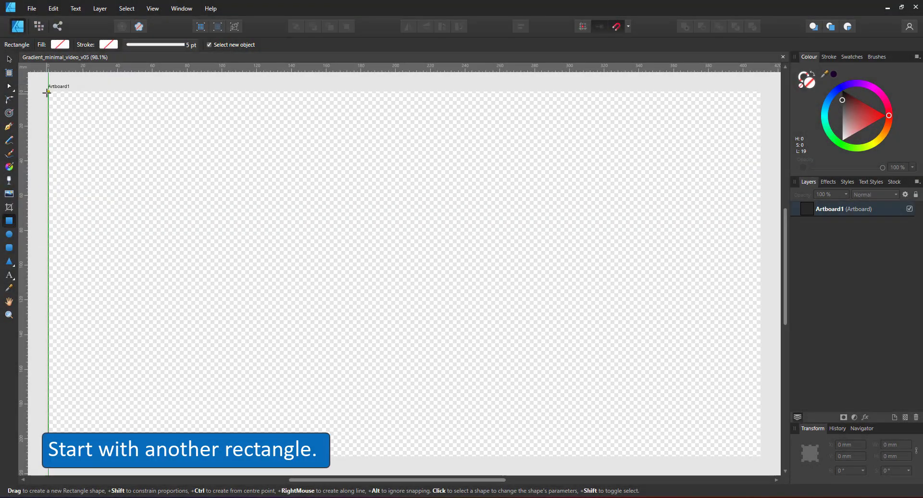
- Draw a 410 × 210 mm rectangle covering the empty artboard and fill it with blue
{"action": "left_click_drag", "start_coordinate": [47, 92], "coordinate": [741, 459]}
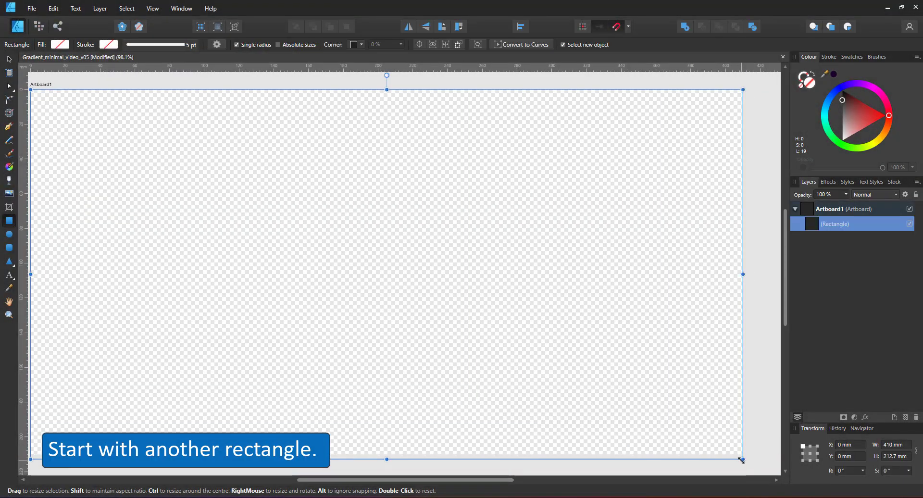
{"action": "left_click_drag", "start_coordinate": [387, 459], "coordinate": [423, 465]}
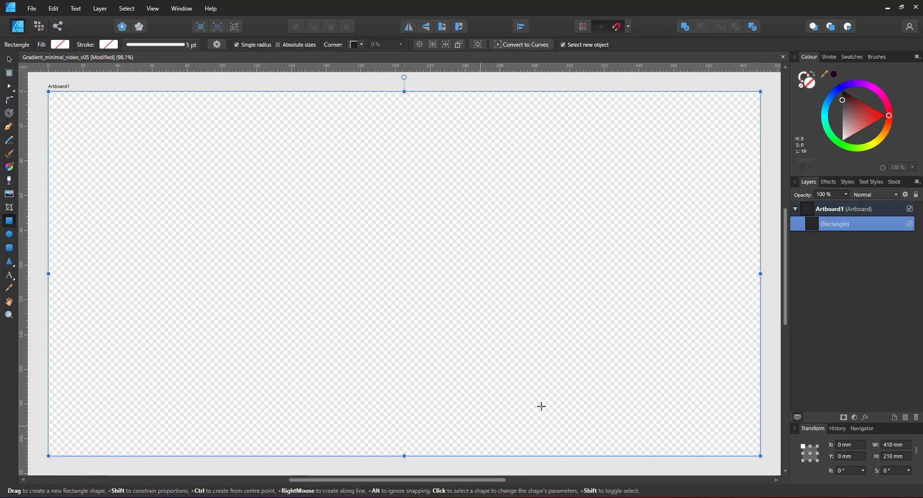
{"action": "left_click", "coordinate": [828, 99]}
{"action": "left_click", "coordinate": [860, 102]}
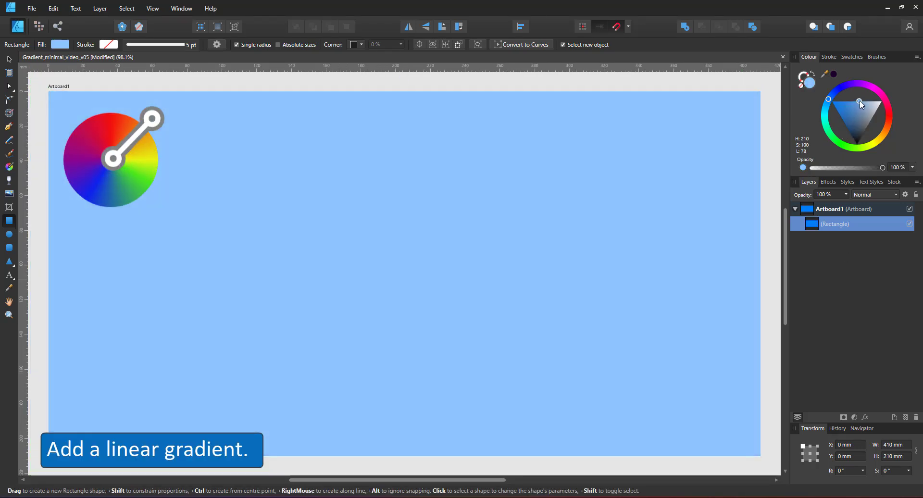
{"action": "left_click_drag", "start_coordinate": [860, 104], "coordinate": [858, 114]}
- Apply a near-vertical linear gradient to the rectangle, running from blue at the top to very dark blue at the bottom
{"action": "left_click", "coordinate": [9, 167]}
{"action": "left_click_drag", "start_coordinate": [404, 92], "coordinate": [404, 456]}
{"action": "left_click", "coordinate": [853, 140]}
{"action": "left_click", "coordinate": [825, 106]}
{"action": "left_click_drag", "start_coordinate": [850, 120], "coordinate": [862, 140]}
- Add a muted blue middle stop, H 204, S 32, L 50, to the gradient and move it down the line
{"action": "left_click", "coordinate": [428, 100]}
{"action": "left_click", "coordinate": [421, 210]}
{"action": "left_click_drag", "start_coordinate": [827, 101], "coordinate": [825, 110]}
{"action": "left_click_drag", "start_coordinate": [421, 210], "coordinate": [410, 240]}
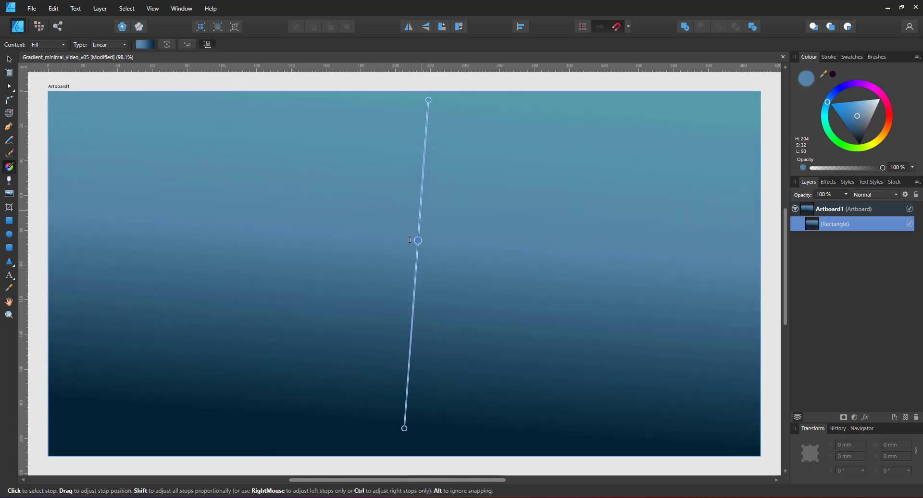
- Recolour the gradient's top stop to turquoise
{"action": "left_click", "coordinate": [428, 100]}
{"action": "left_click_drag", "start_coordinate": [824, 110], "coordinate": [852, 115]}
- Delete the middle stop and position a very dark blue stop a short way above the gradient's bottom end
{"action": "left_click", "coordinate": [417, 240]}
{"action": "key", "text": "Delete"}
{"action": "left_click_drag", "start_coordinate": [405, 406], "coordinate": [410, 354]}
{"action": "left_click", "coordinate": [404, 428]}
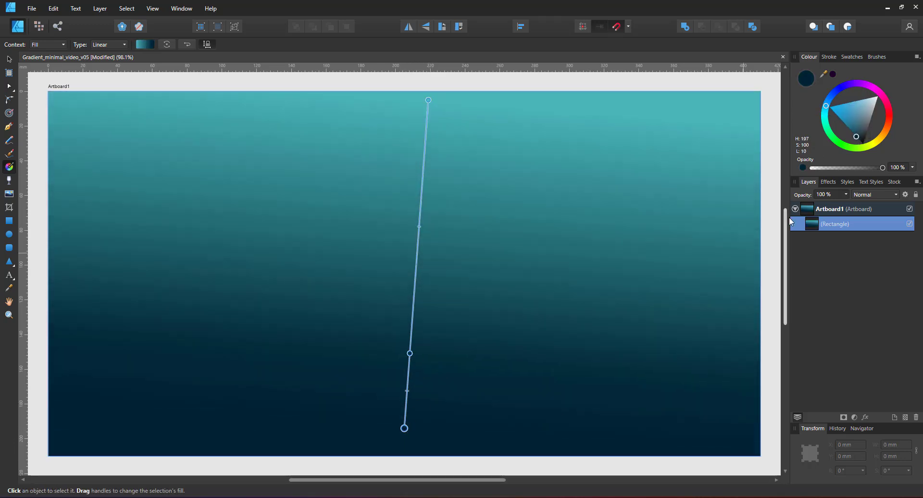
- Paste the black shark silhouette onto the background and enlarge it to about 105 mm wide
{"action": "key", "text": "ctrl+v"}
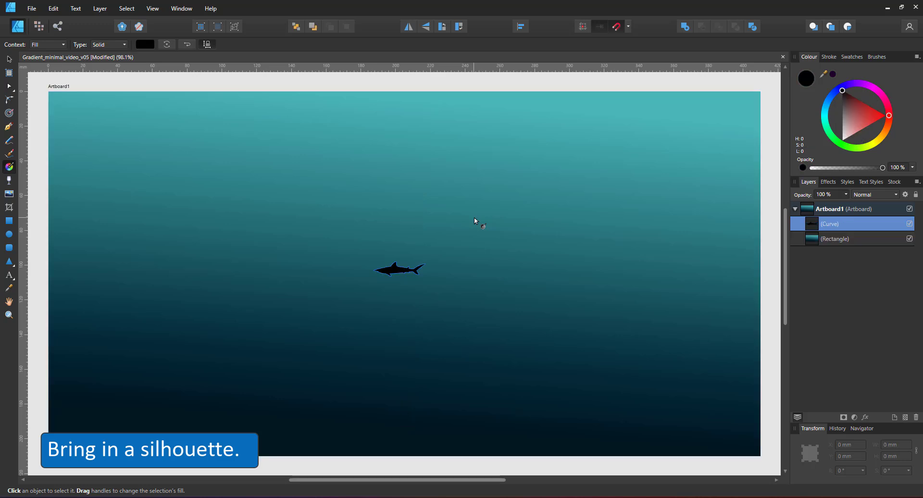
{"action": "key", "text": "v"}
{"action": "left_click_drag", "start_coordinate": [427, 260], "coordinate": [491, 243]}
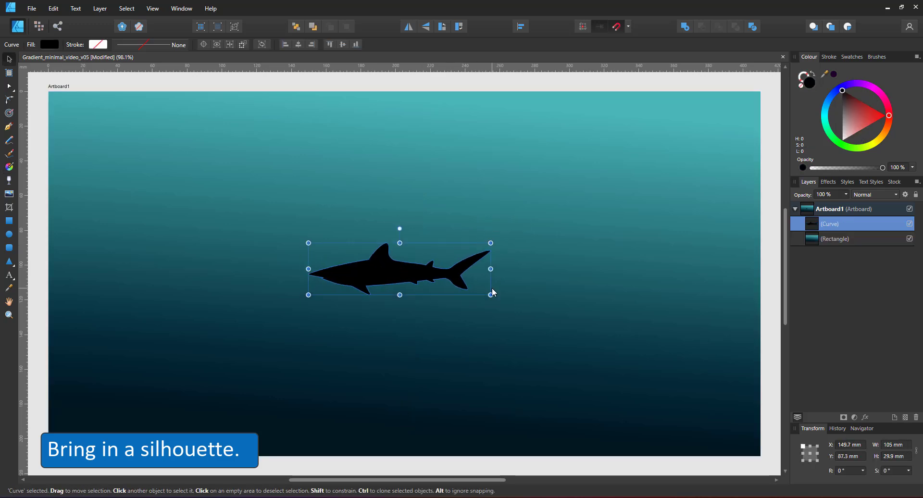
{"action": "left_click", "coordinate": [445, 308]}
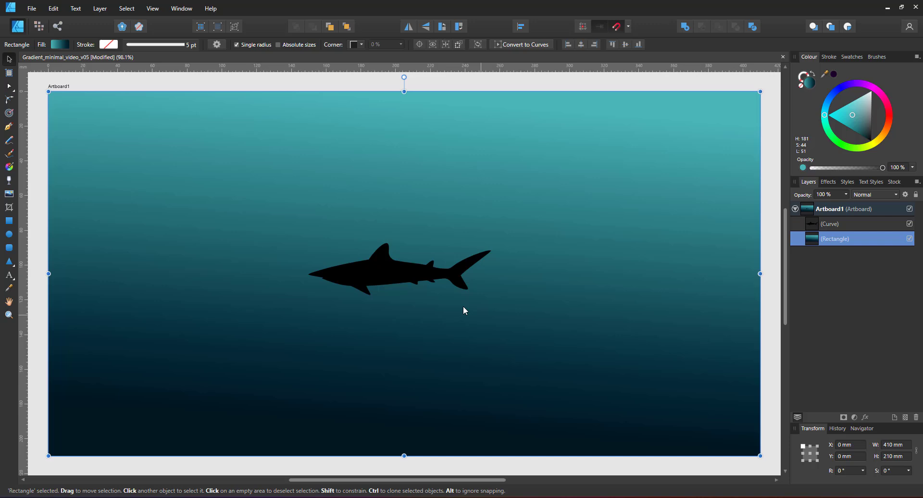
- Move the shark to the artboard's right side and add two copies about 60.5 mm wide, at 30% and 10% opacity, the fainter one mirrored
{"action": "left_click", "coordinate": [394, 278]}
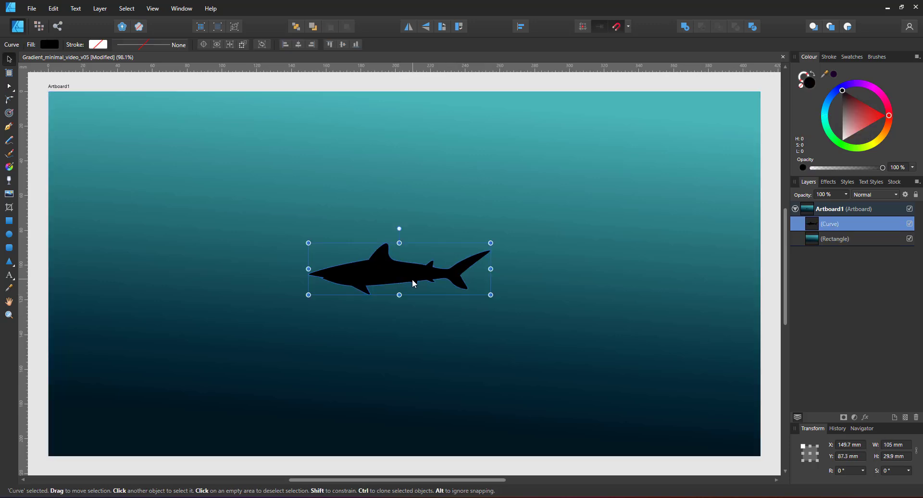
{"action": "left_click_drag", "start_coordinate": [393, 276], "coordinate": [527, 285]}
{"action": "left_click_drag", "start_coordinate": [625, 252], "coordinate": [617, 254]}
{"action": "left_click_drag", "start_coordinate": [550, 289], "coordinate": [408, 276]}
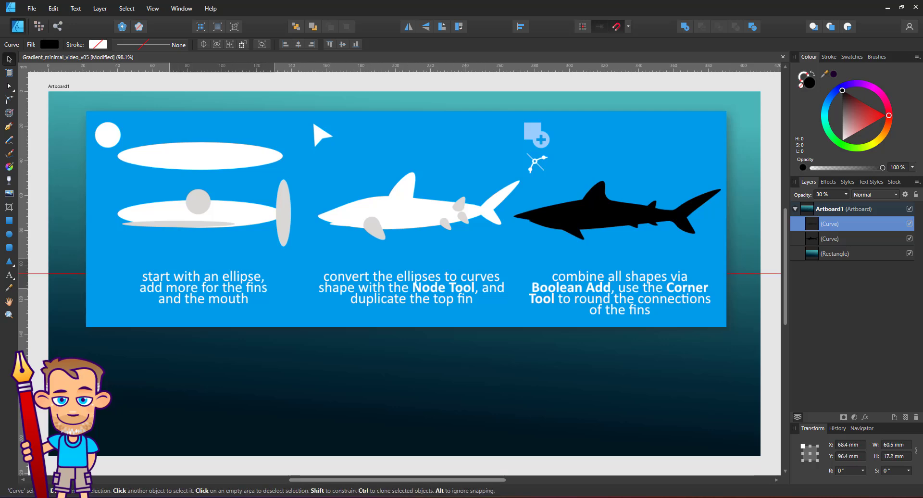
{"action": "left_click_drag", "start_coordinate": [263, 275], "coordinate": [260, 275]}
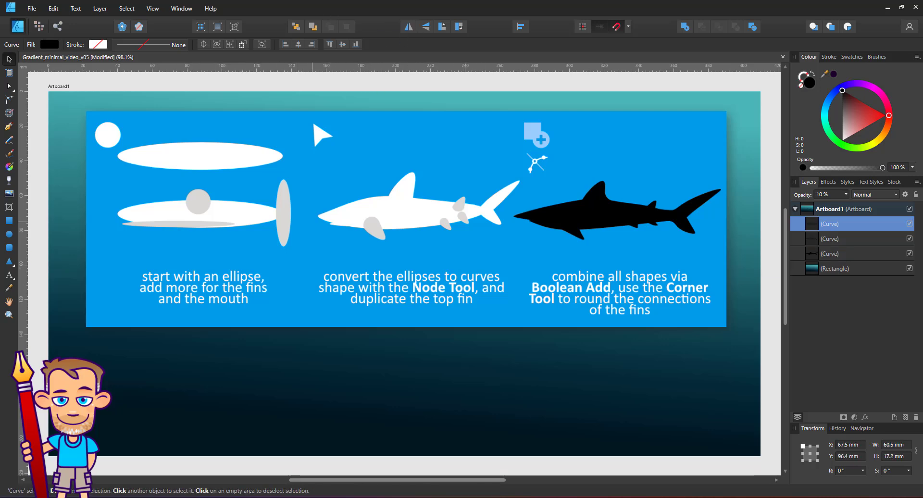
- Set the blend mode of all three sharks to Multiply
{"action": "left_click", "coordinate": [832, 257], "text": "shift"}
{"action": "left_click", "coordinate": [874, 195]}
{"action": "left_click", "coordinate": [869, 229]}
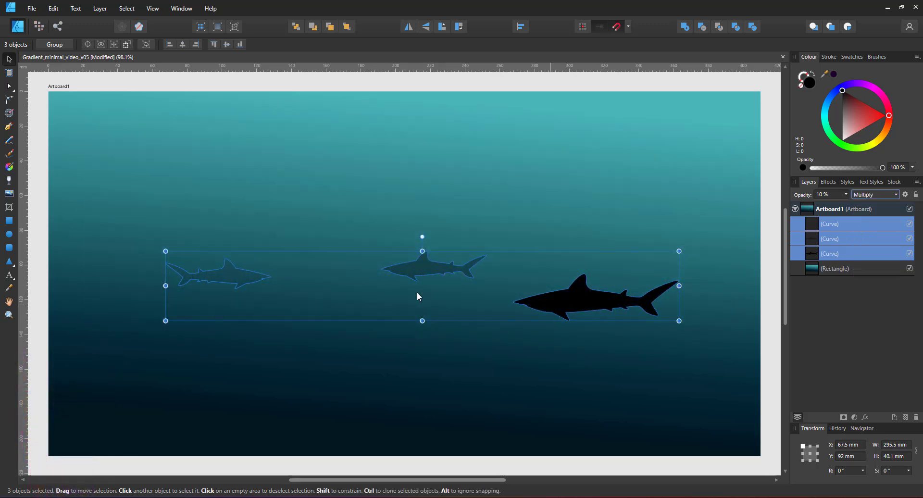
- Move the faintest shark to the far left and shrink it to about 41 mm wide, and mirror the middle shark horizontally
{"action": "left_click", "coordinate": [244, 284]}
{"action": "left_click_drag", "start_coordinate": [246, 276], "coordinate": [159, 253]}
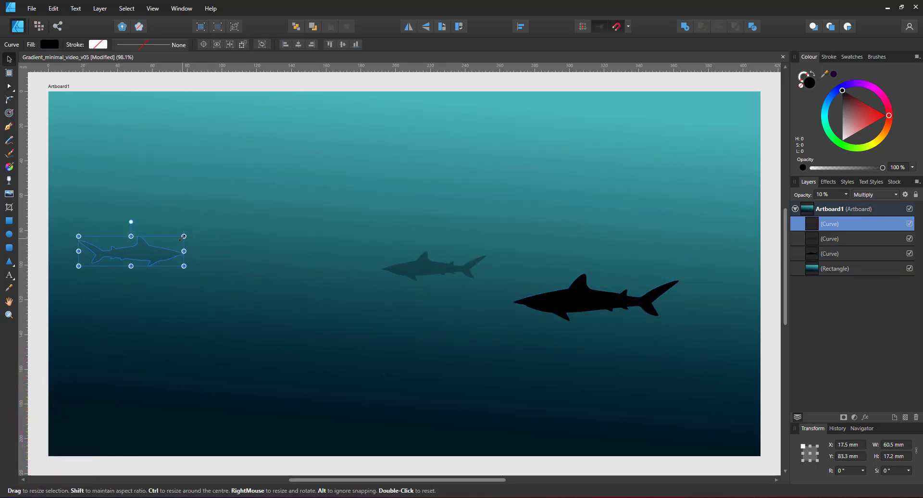
{"action": "left_click", "coordinate": [443, 276]}
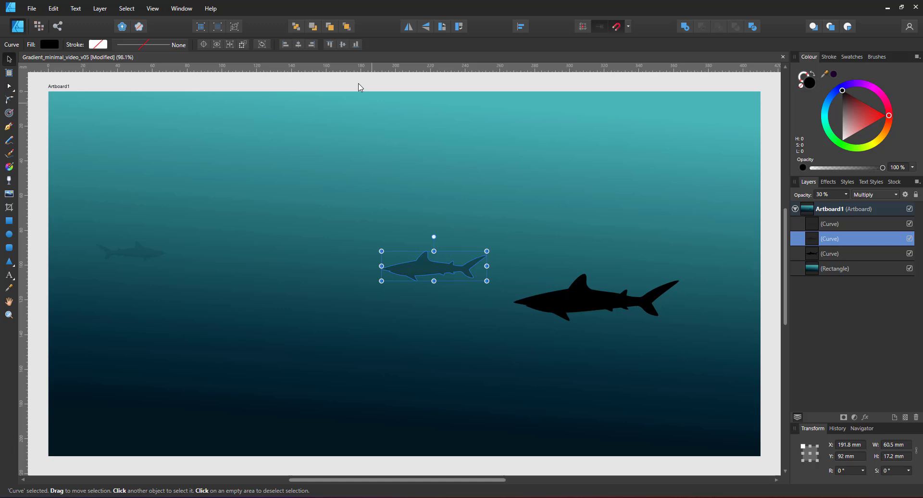
{"action": "left_click", "coordinate": [408, 27]}
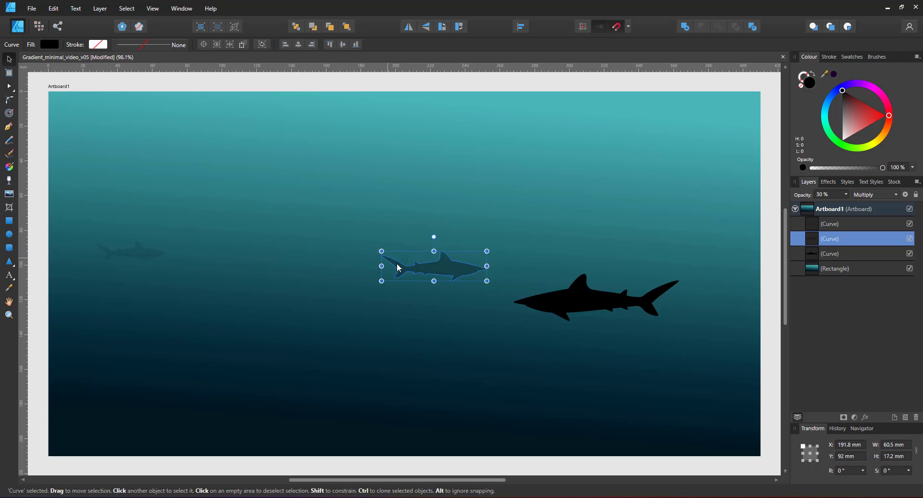
{"action": "left_click_drag", "start_coordinate": [398, 268], "coordinate": [381, 267]}
- Place a copy of the faintest shark above the middle one, and enlarge the black shark to about 107 mm wide and shift it right
{"action": "left_click_drag", "start_coordinate": [148, 253], "coordinate": [507, 232]}
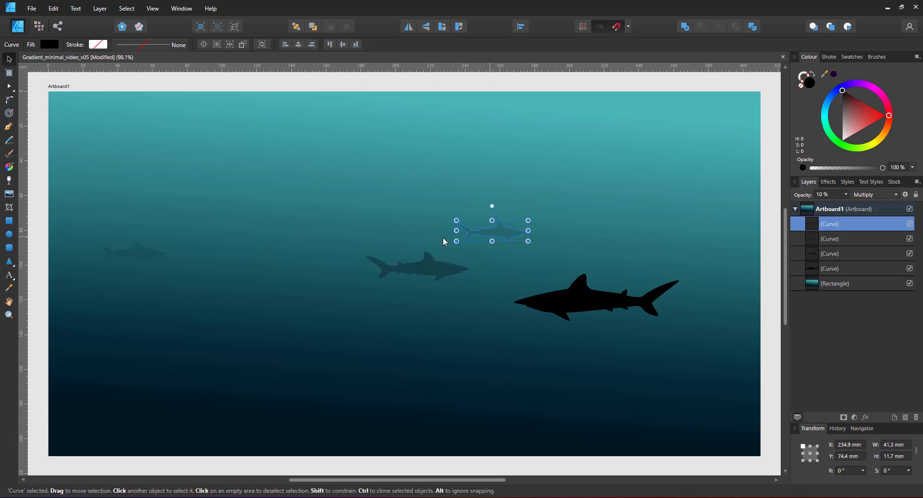
{"action": "left_click", "coordinate": [289, 336]}
{"action": "left_click", "coordinate": [565, 304]}
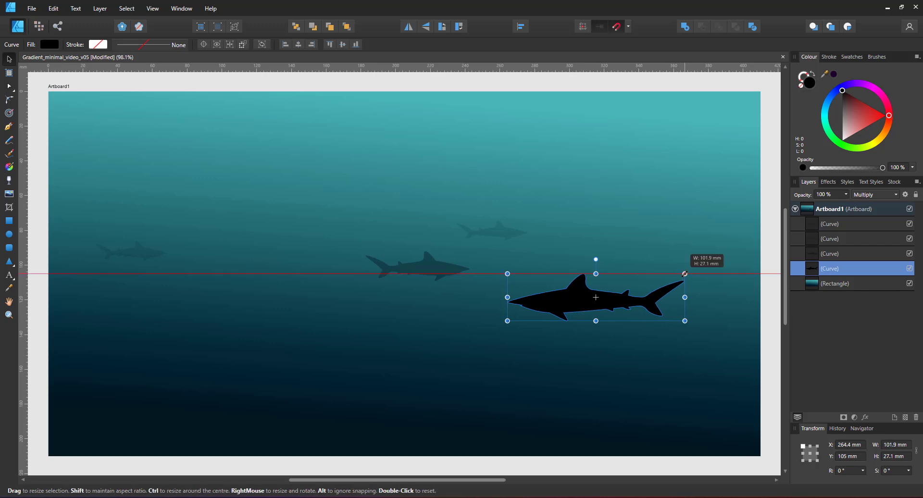
{"action": "left_click_drag", "start_coordinate": [685, 274], "coordinate": [693, 268]}
{"action": "left_click_drag", "start_coordinate": [620, 304], "coordinate": [648, 306]}
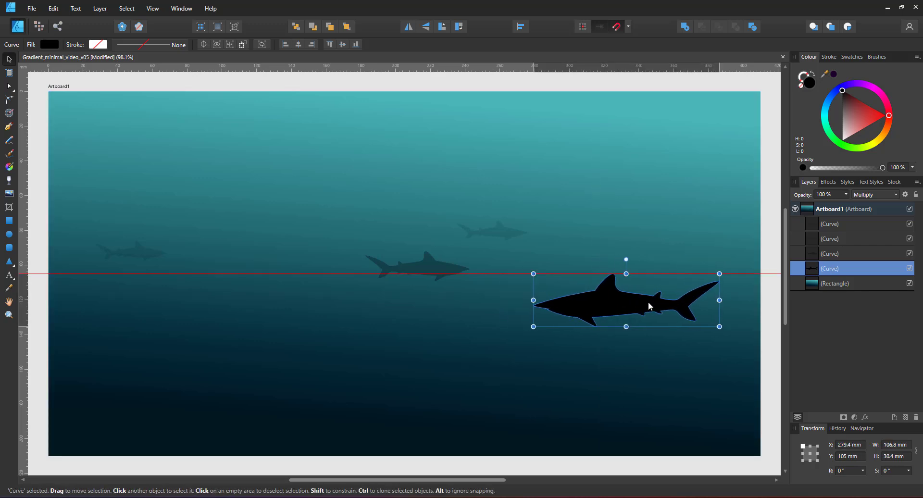
- Paste the terrain silhouette, enlarge it to about 309 mm wide on the artboard's left side, and fade it downwards with a linear transparency
{"action": "key", "text": "ctrl+v"}
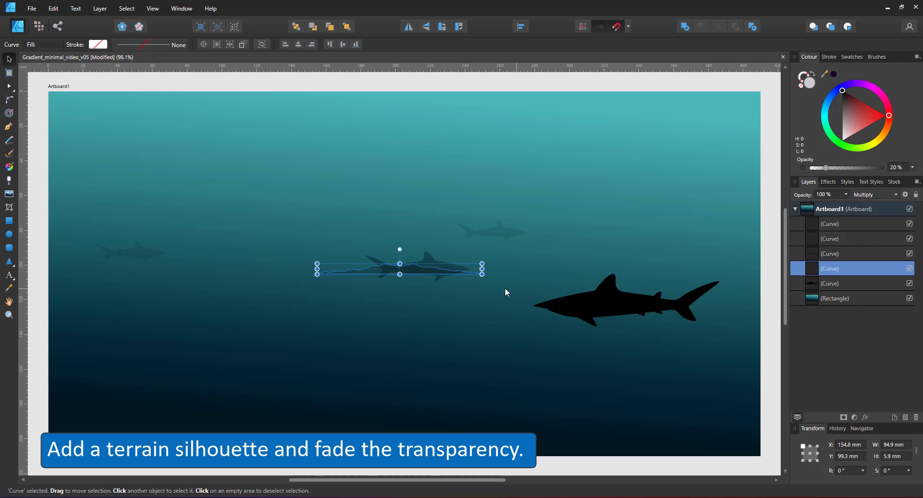
{"action": "left_click_drag", "start_coordinate": [482, 263], "coordinate": [665, 250]}
{"action": "left_click_drag", "start_coordinate": [569, 293], "coordinate": [346, 336]}
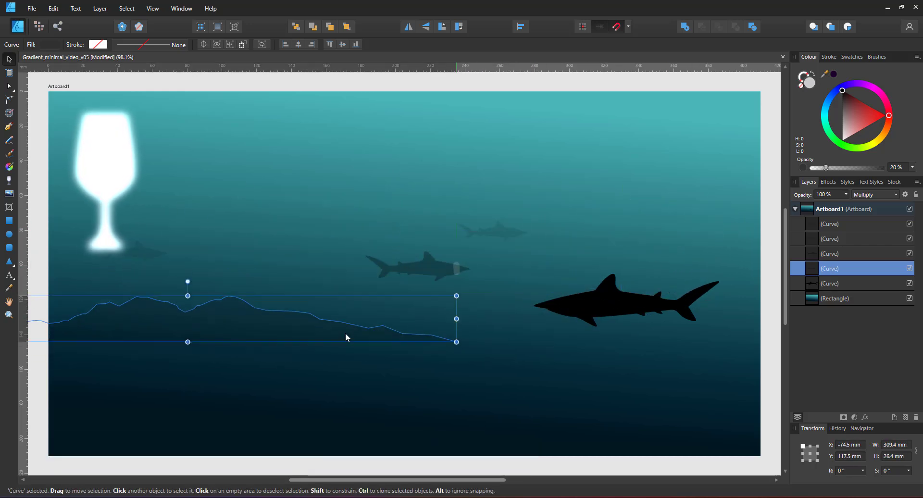
{"action": "left_click", "coordinate": [7, 180]}
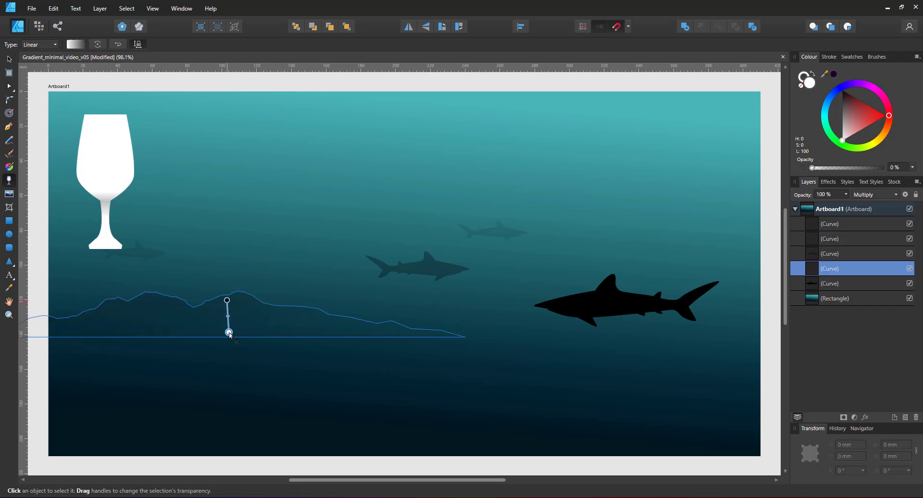
- Copy the terrain to the artboard's right side and order both terrain layers behind the black shark
{"action": "left_click", "coordinate": [10, 61]}
{"action": "mouse_move", "coordinate": [255, 325]}
{"action": "left_mouse_down"}
{"action": "mouse_move", "coordinate": [155, 325]}
{"action": "mouse_move", "coordinate": [662, 336]}
{"action": "mouse_move", "coordinate": [670, 312]}
{"action": "left_mouse_up"}
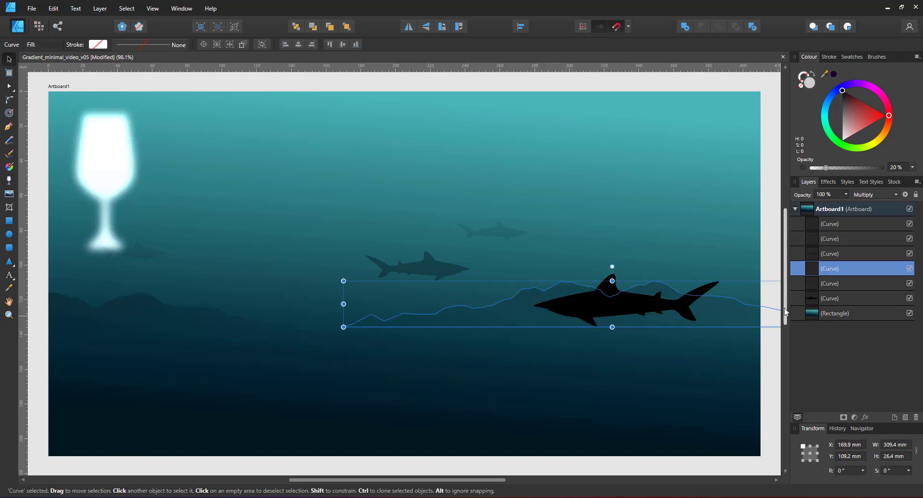
{"action": "left_click", "coordinate": [823, 284], "text": "shift"}
{"action": "key", "text": "ctrl+]"}
{"action": "key", "text": "ctrl+["}
{"action": "key", "text": "ctrl+["}
- Copy the terrain into the foreground near the bottom, enlarge it to about 368 mm, adjust its transparency fade and stretch both sides slightly wider
{"action": "left_click", "coordinate": [524, 326]}
{"action": "left_click_drag", "start_coordinate": [524, 325], "coordinate": [329, 405]}
{"action": "left_click_drag", "start_coordinate": [687, 361], "coordinate": [737, 348]}
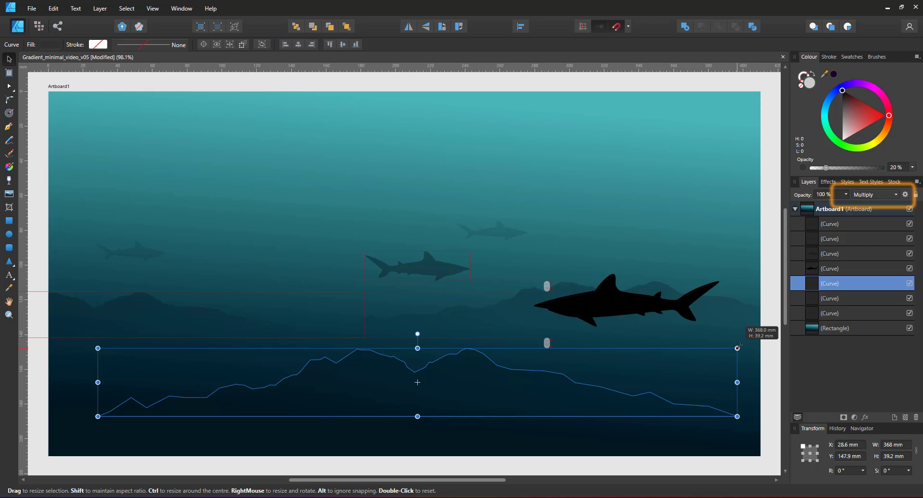
{"action": "left_click", "coordinate": [9, 181]}
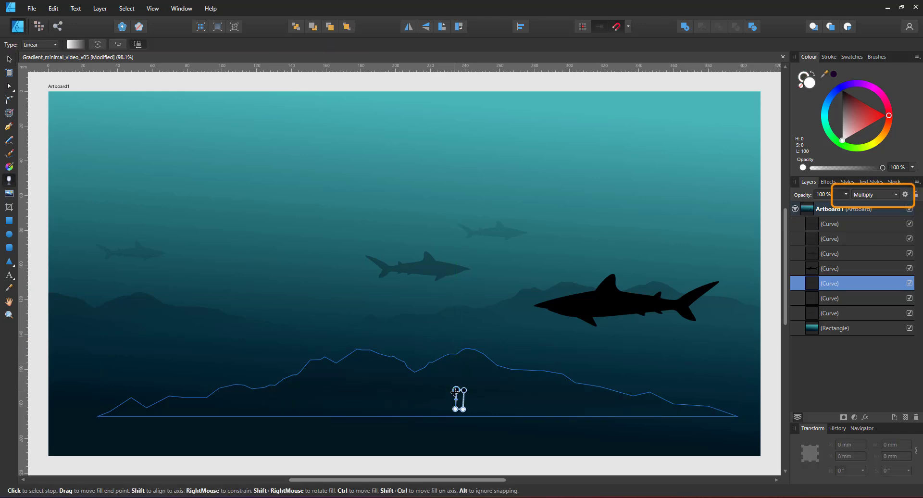
{"action": "key", "text": "v"}
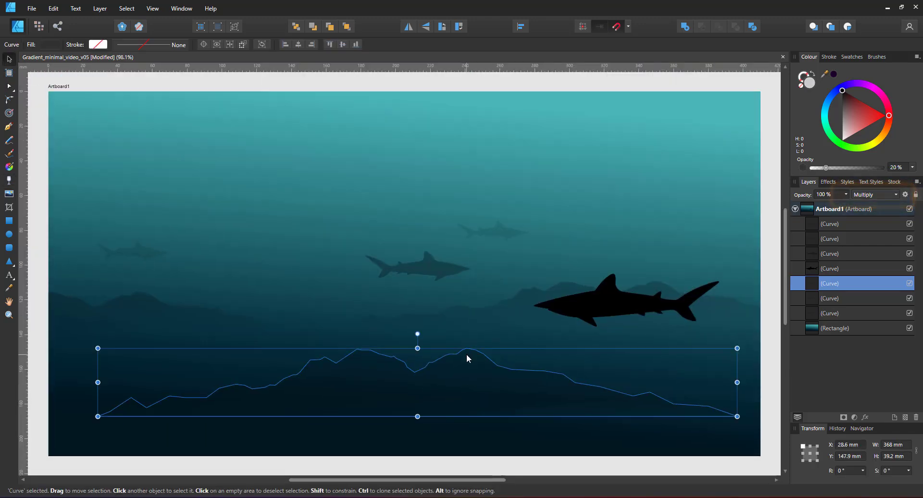
{"action": "left_click_drag", "start_coordinate": [737, 382], "coordinate": [747, 383]}
{"action": "left_click_drag", "start_coordinate": [98, 382], "coordinate": [78, 383]}
- Recolour the background gradient's top stop to bright cyan, H 181, S 83, L 61, and its lower stop to richer blue, with the top end above the artboard
{"action": "left_click", "coordinate": [565, 221]}
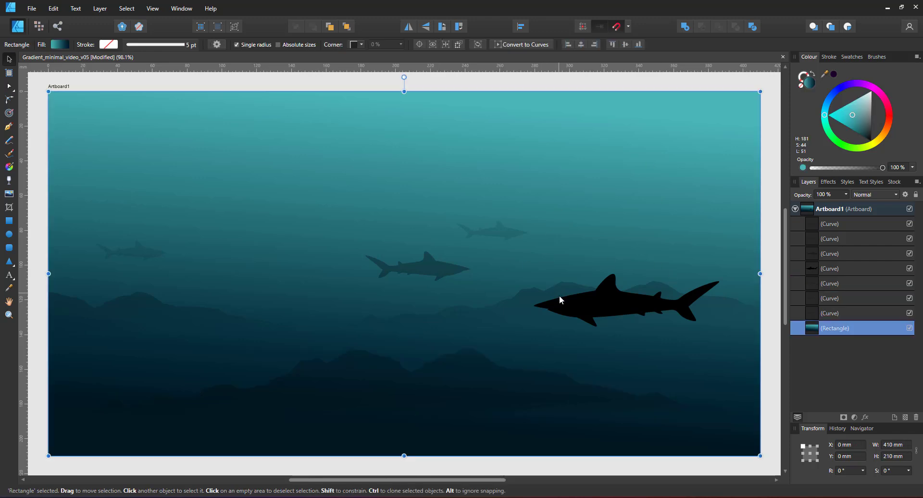
{"action": "key", "text": "g"}
{"action": "left_click", "coordinate": [427, 100]}
{"action": "mouse_move", "coordinate": [852, 115]}
{"action": "left_mouse_down"}
{"action": "mouse_move", "coordinate": [843, 109]}
{"action": "mouse_move", "coordinate": [854, 128]}
{"action": "mouse_move", "coordinate": [845, 130]}
{"action": "left_mouse_up"}
{"action": "left_click", "coordinate": [409, 354]}
{"action": "left_click_drag", "start_coordinate": [431, 105], "coordinate": [456, 75]}
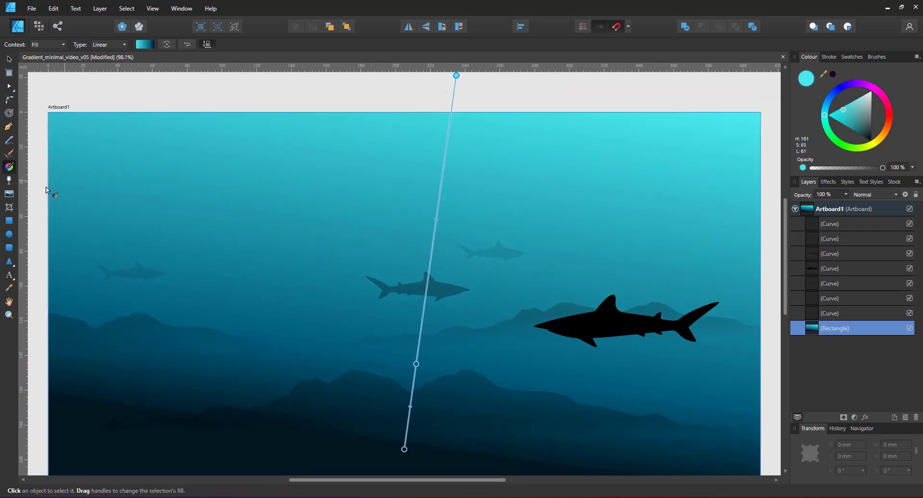
- Draw a narrow triangular light ray from above the artboard with the Pen tool, fill it white and soften it with Gaussian Blur
{"action": "left_click", "coordinate": [12, 130]}
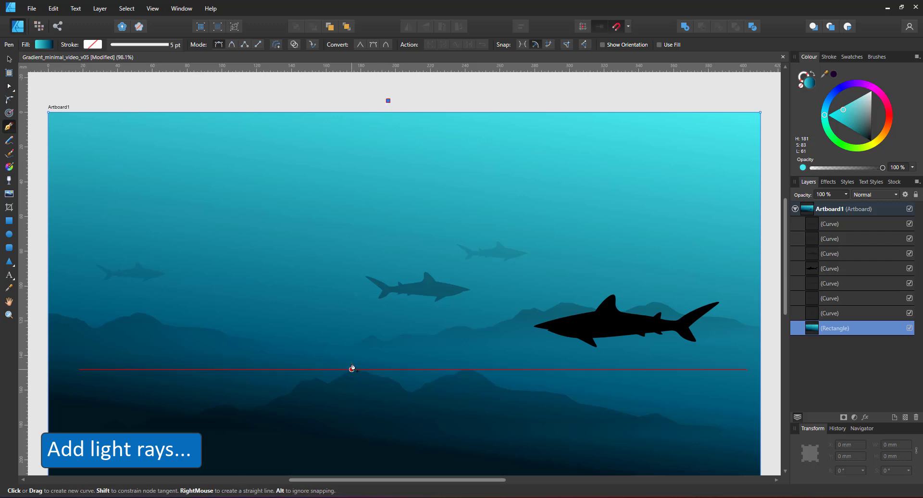
{"action": "left_click", "coordinate": [353, 336]}
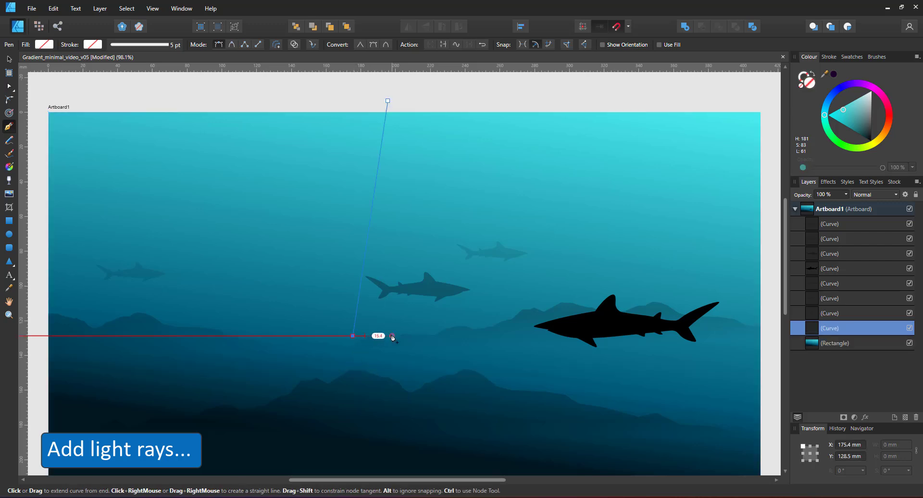
{"action": "left_click", "coordinate": [392, 336]}
{"action": "left_click", "coordinate": [871, 89]}
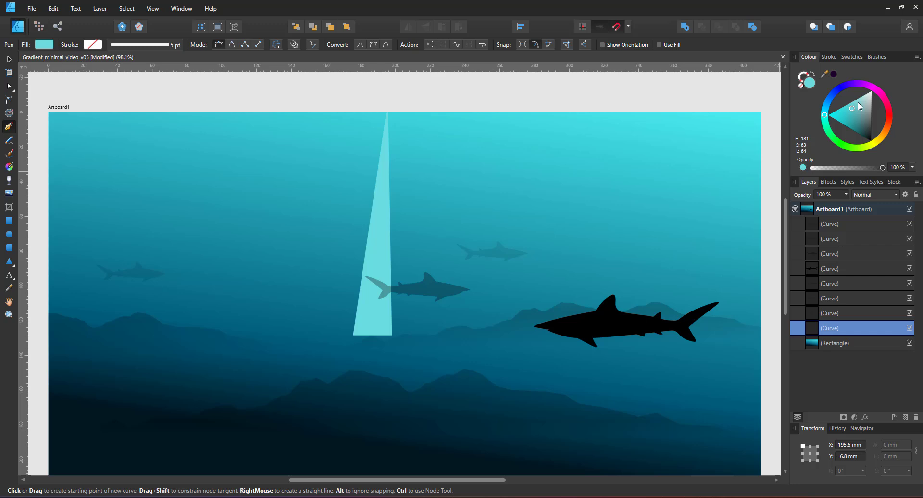
{"action": "left_click", "coordinate": [865, 418]}
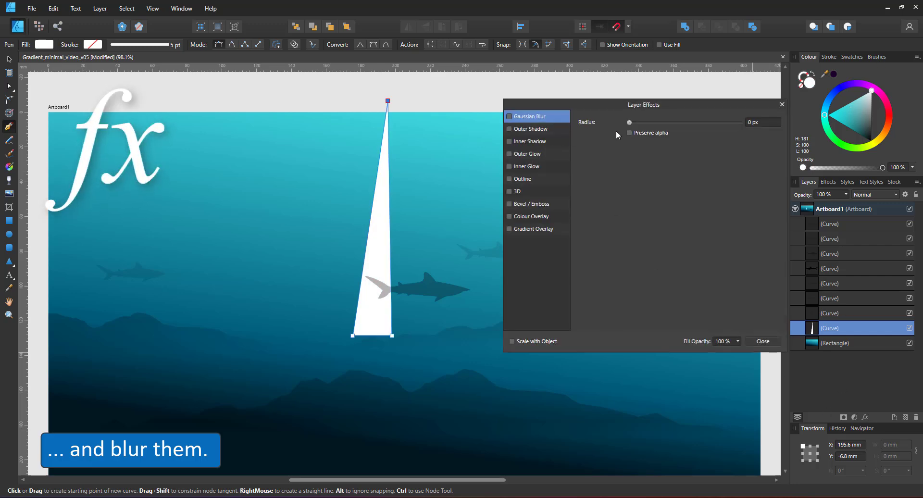
{"action": "left_click_drag", "start_coordinate": [629, 122], "coordinate": [725, 123]}
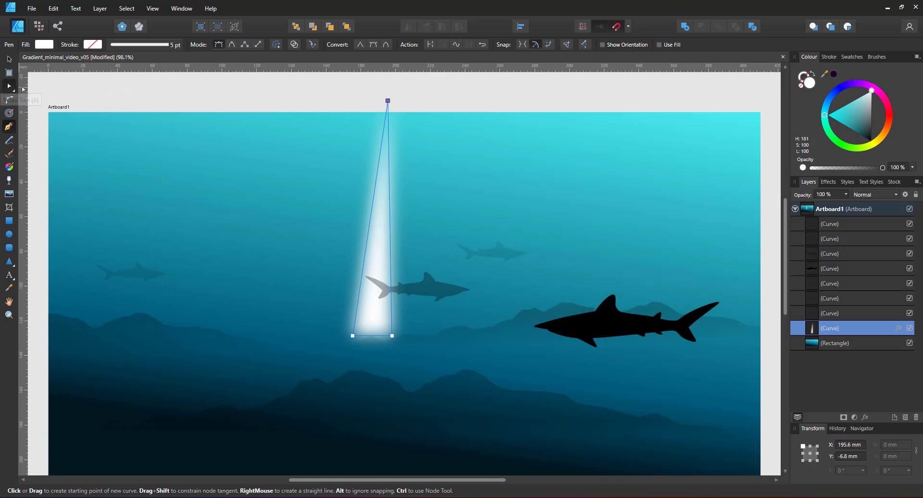
- Widen the ray's tip, extend its base down and to the left, and fade it towards the bottom with a linear transparency
{"action": "left_click", "coordinate": [9, 86]}
{"action": "left_click_drag", "start_coordinate": [388, 101], "coordinate": [395, 103]}
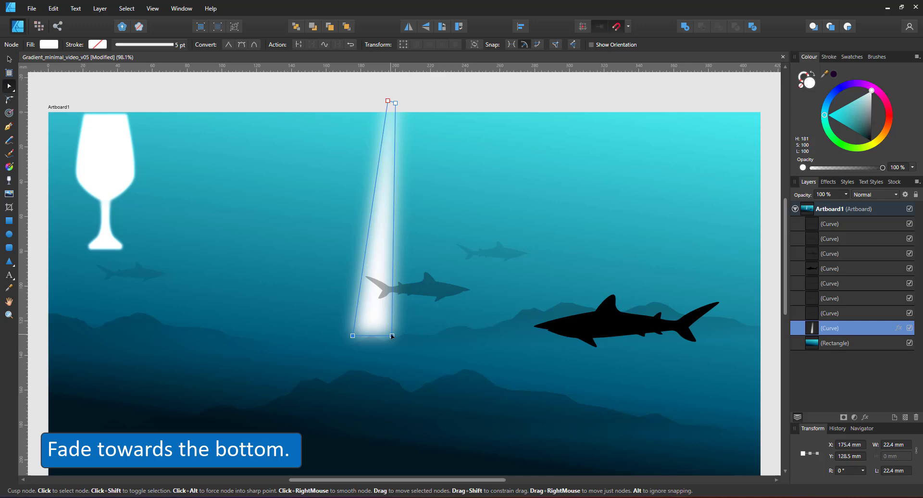
{"action": "left_click_drag", "start_coordinate": [392, 336], "coordinate": [344, 420]}
{"action": "key", "text": "y"}
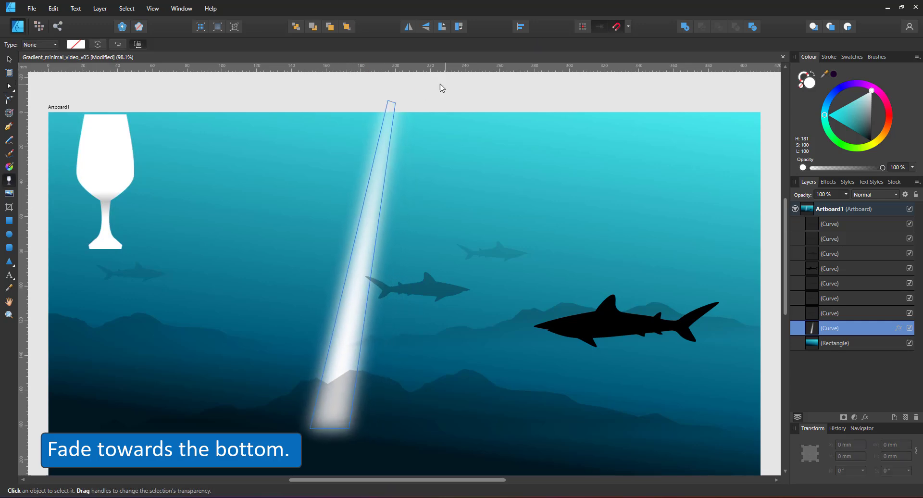
{"action": "left_click_drag", "start_coordinate": [388, 112], "coordinate": [394, 387]}
- Duplicate the ray twice towards the left, skewing each copy further left at its base
{"action": "left_click", "coordinate": [9, 60]}
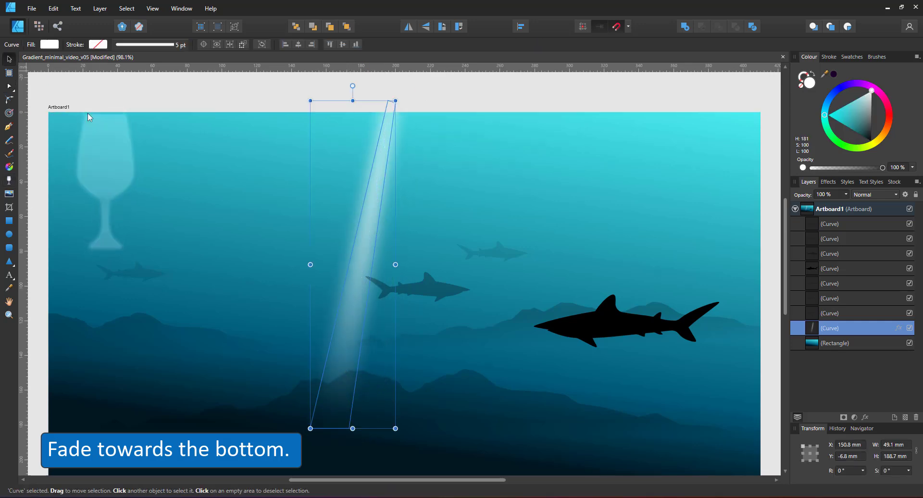
{"action": "left_click_drag", "start_coordinate": [344, 365], "coordinate": [314, 365]}
{"action": "left_click_drag", "start_coordinate": [321, 422], "coordinate": [226, 424]}
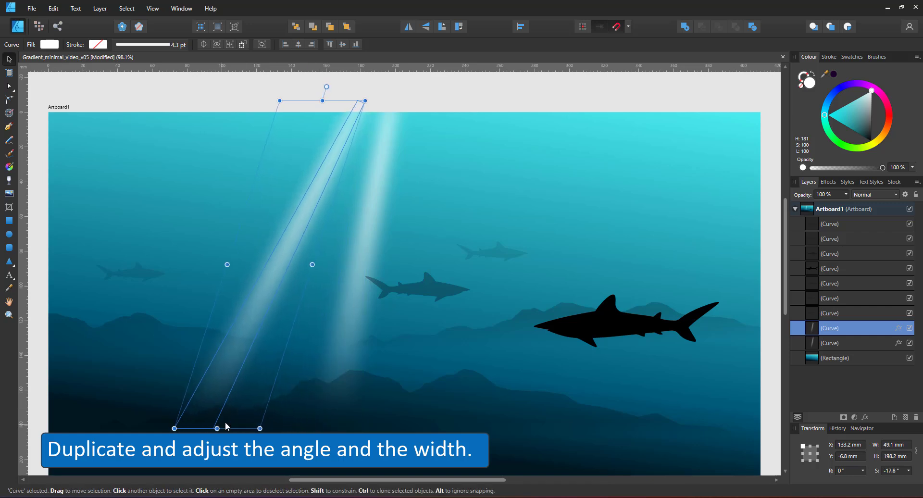
{"action": "key", "text": "ctrl+j"}
{"action": "left_click_drag", "start_coordinate": [268, 299], "coordinate": [239, 296]}
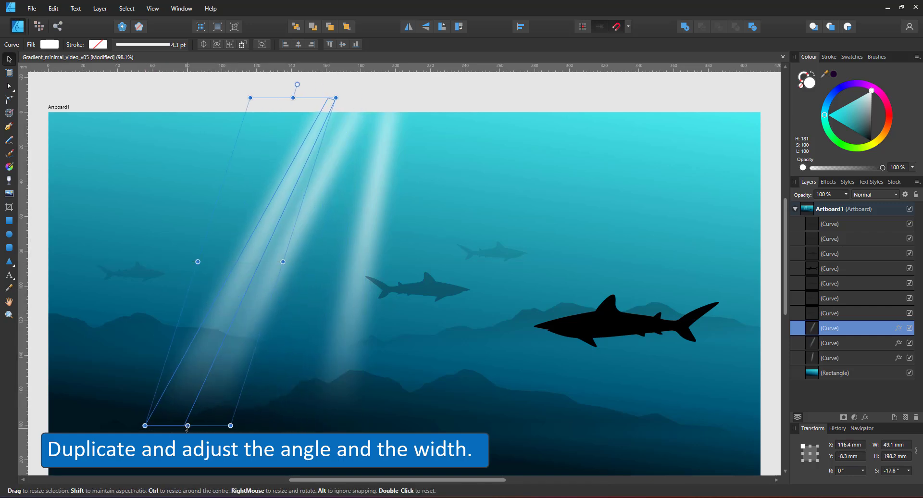
{"action": "left_click_drag", "start_coordinate": [178, 429], "coordinate": [96, 425]}
- Shape a narrow ray along the leftmost beam and set its Gaussian Blur radius to 20 px
{"action": "key", "text": "a"}
{"action": "left_click", "coordinate": [866, 416]}
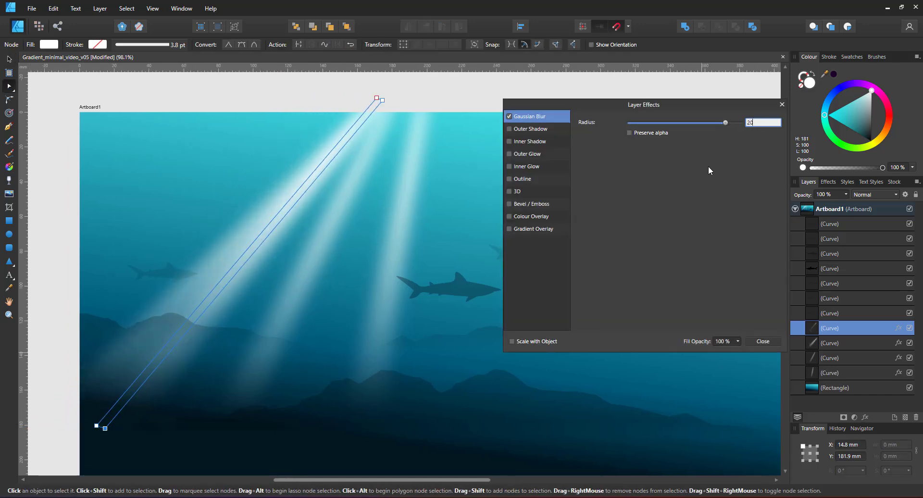
{"action": "left_click", "coordinate": [782, 107]}
- Widen the base of the near-vertical ray by moving its lower right node outwards
{"action": "left_click", "coordinate": [393, 339]}
{"action": "left_click", "coordinate": [388, 321]}
{"action": "left_click_drag", "start_coordinate": [381, 428], "coordinate": [402, 428]}
- Duplicate the near-vertical ray, move the copy to the right and skew its base right
{"action": "key", "text": "ctrl+j"}
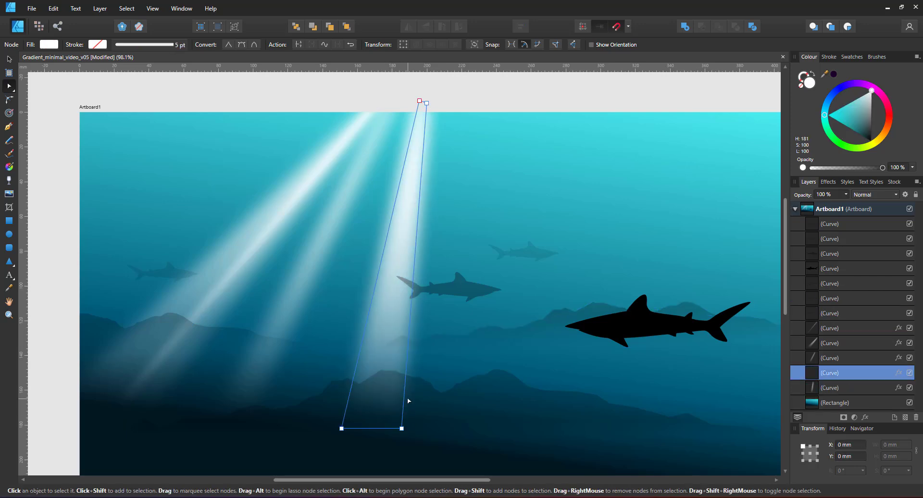
{"action": "key", "text": "v"}
{"action": "key", "text": "ctrl+0"}
{"action": "left_click_drag", "start_coordinate": [390, 315], "coordinate": [424, 340]}
{"action": "left_click_drag", "start_coordinate": [386, 414], "coordinate": [471, 414]}
- Duplicate the skewed copy further right and slant its base strongly towards the black shark
{"action": "key", "text": "ctrl+j"}
{"action": "left_click_drag", "start_coordinate": [464, 375], "coordinate": [519, 392]}
{"action": "left_click_drag", "start_coordinate": [526, 414], "coordinate": [631, 414]}
- Duplicate the slim ray on the left, mirror the copy horizontally and place it over the black shark on the far right
{"action": "left_click", "coordinate": [269, 347]}
{"action": "left_click", "coordinate": [262, 300]}
{"action": "key", "text": "ctrl+j"}
{"action": "left_click", "coordinate": [408, 26]}
{"action": "left_click_drag", "start_coordinate": [262, 300], "coordinate": [676, 326]}
- Group all the light rays, set the group's blend mode to Overlay and bring it to the front
{"action": "left_click", "coordinate": [834, 328]}
{"action": "scroll", "coordinate": [834, 356], "scroll_direction": "down", "scroll_amount": 2}
{"action": "left_click", "coordinate": [831, 387], "text": "shift"}
{"action": "key", "text": "ctrl+g"}
{"action": "left_click", "coordinate": [875, 195]}
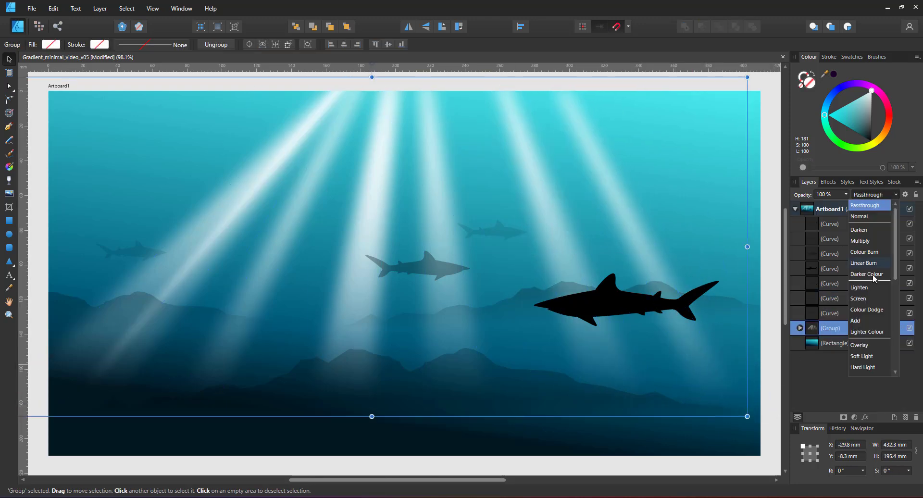
{"action": "left_click", "coordinate": [859, 343]}
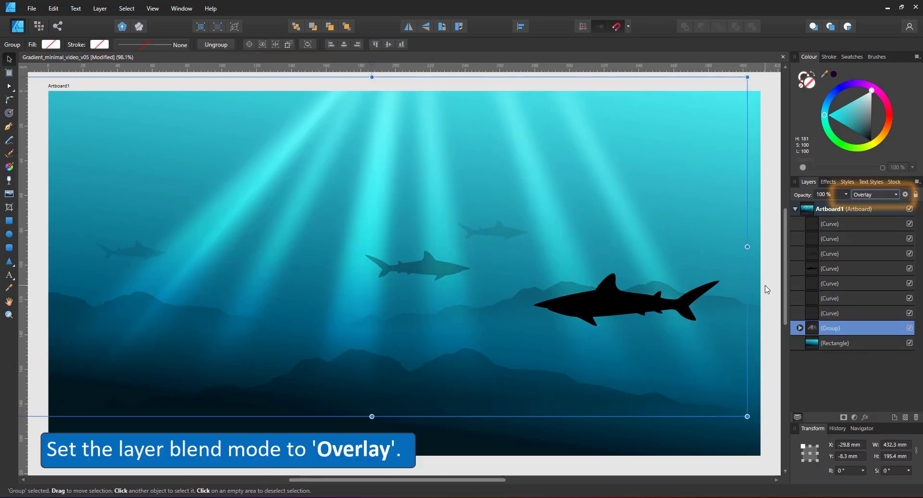
{"action": "key", "text": "ctrl+shift+bracketright"}
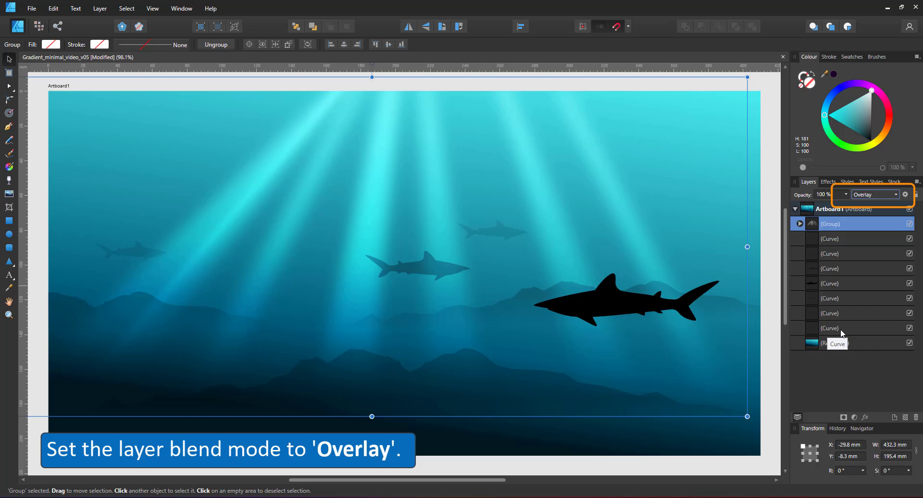
- Set the middle shark's opacity to 20% and group all four shark silhouettes
{"action": "left_click", "coordinate": [394, 265]}
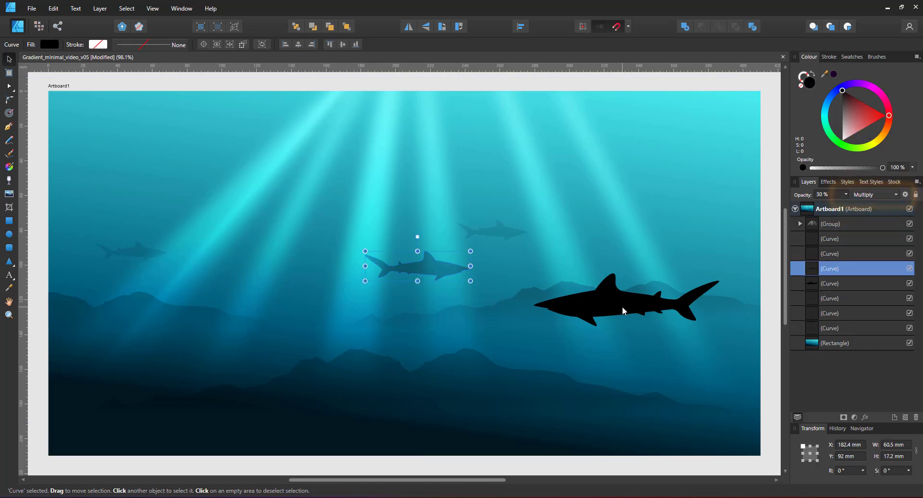
{"action": "key", "text": "2"}
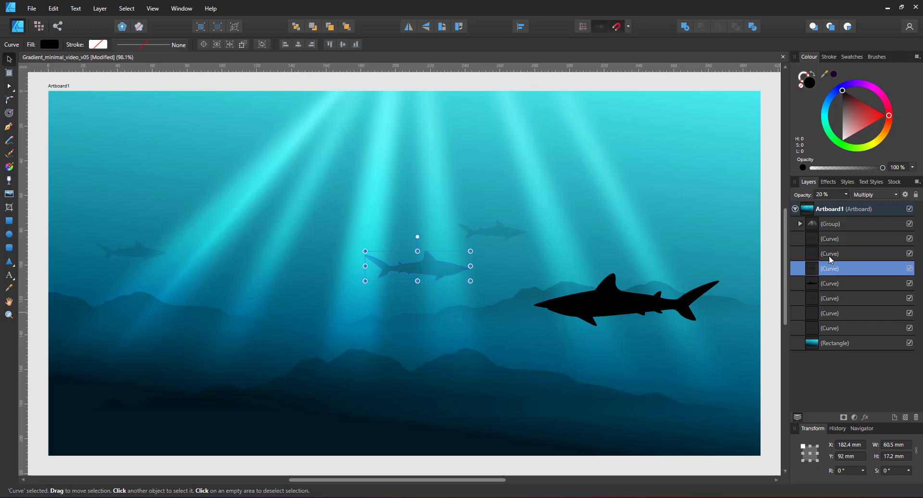
{"action": "left_click", "coordinate": [492, 240], "text": "shift"}
{"action": "left_click_drag", "start_coordinate": [775, 194], "coordinate": [13, 359]}
{"action": "key", "text": "ctrl+g"}
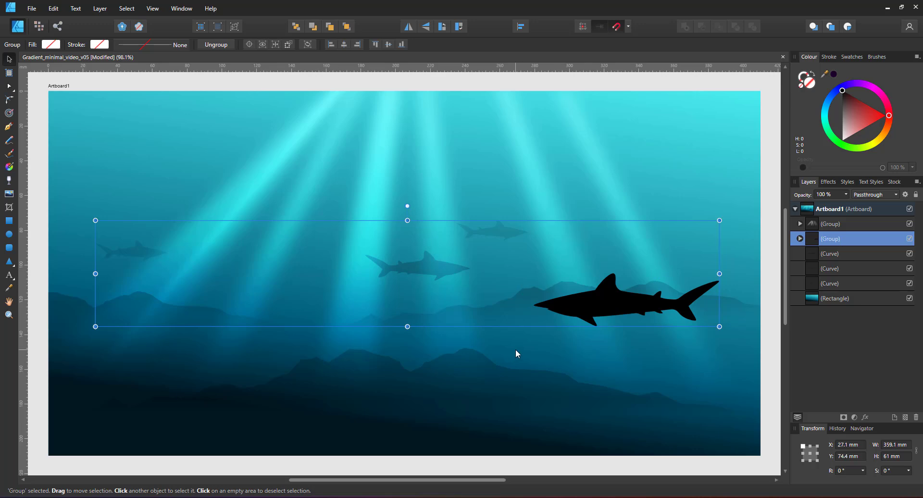
- Group the three terrain curves above the background rectangle
{"action": "left_click", "coordinate": [586, 474]}
{"action": "left_click", "coordinate": [303, 295]}
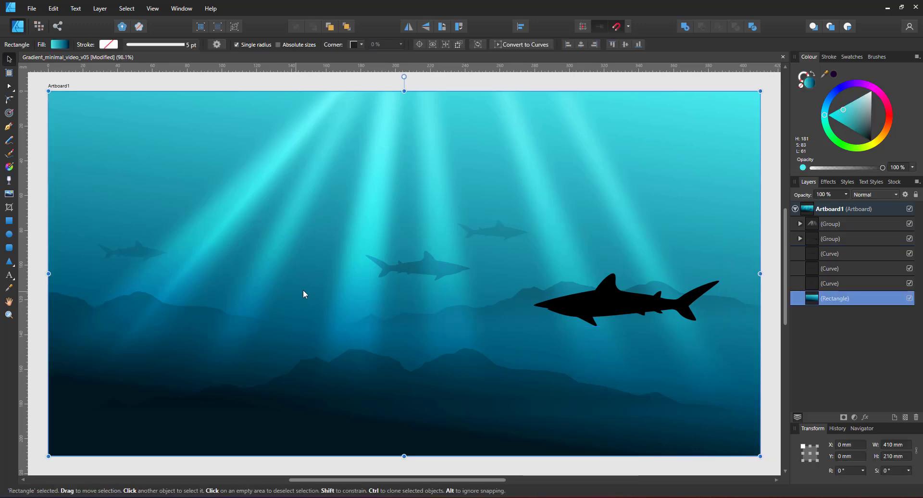
{"action": "left_click", "coordinate": [840, 257]}
{"action": "left_click", "coordinate": [831, 285], "text": "shift"}
{"action": "key", "text": "ctrl+g"}
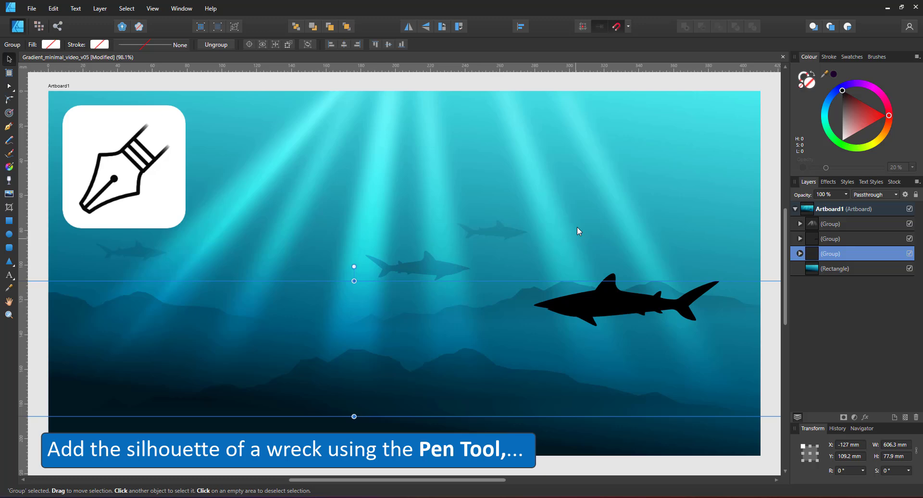
- Draw a tilted wreck hull with a curved bow on the left seabed and fill it with the sampled dark seabed colour
{"action": "left_click", "coordinate": [10, 128]}
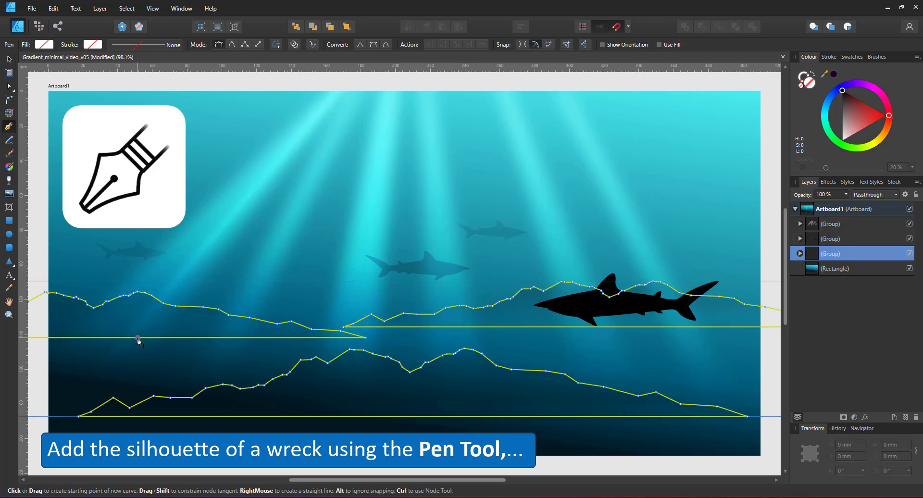
{"action": "left_click_drag", "start_coordinate": [368, 398], "coordinate": [354, 412]}
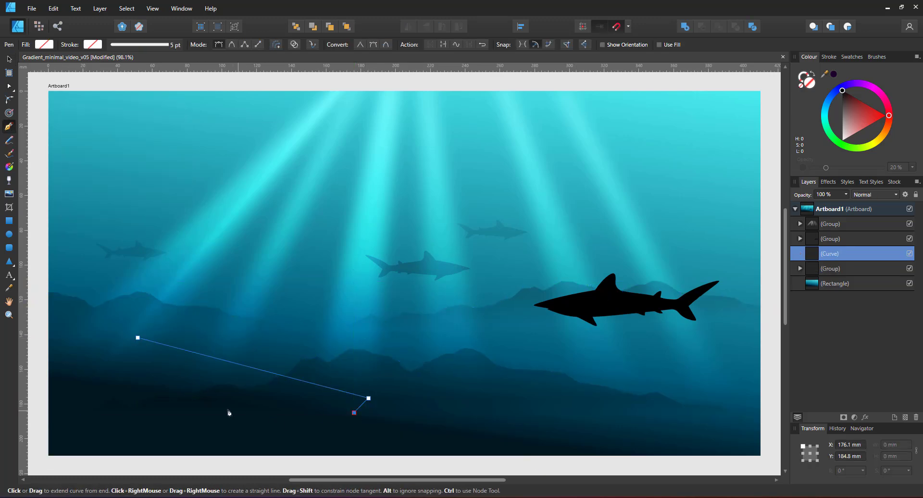
{"action": "left_click_drag", "start_coordinate": [137, 338], "coordinate": [132, 365]}
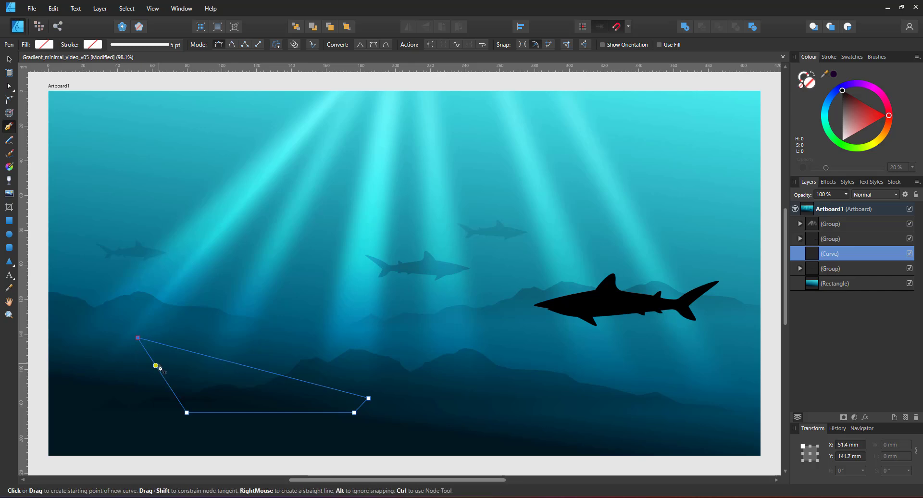
{"action": "key", "text": "a"}
{"action": "key", "text": "i"}
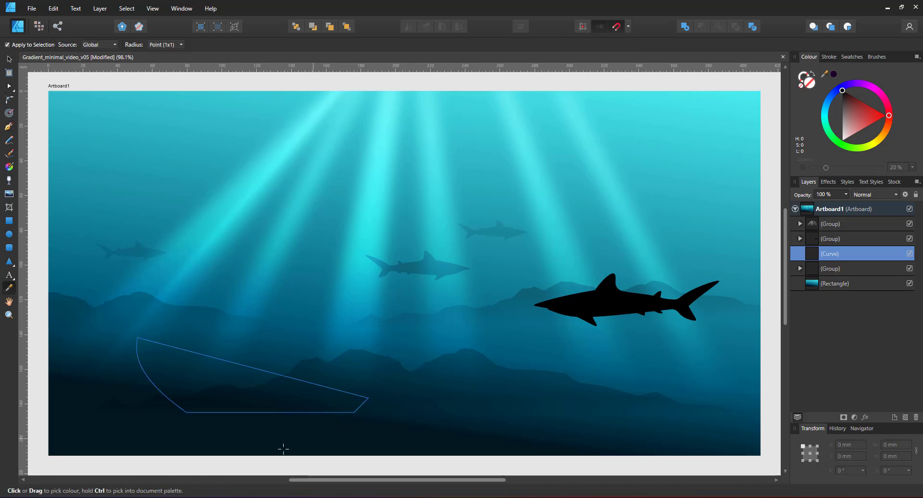
{"action": "left_click", "coordinate": [263, 436]}
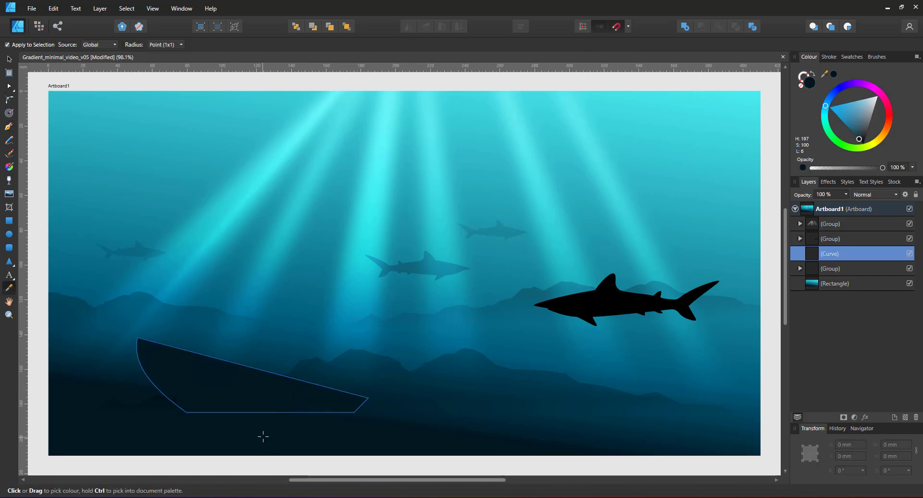
- Draw a bowsprit line across the bow with a dark 15 pt stroke and taper it towards its outer end
{"action": "left_click", "coordinate": [9, 127]}
{"action": "left_click", "coordinate": [81, 323]}
{"action": "left_click_drag", "start_coordinate": [173, 357], "coordinate": [178, 348]}
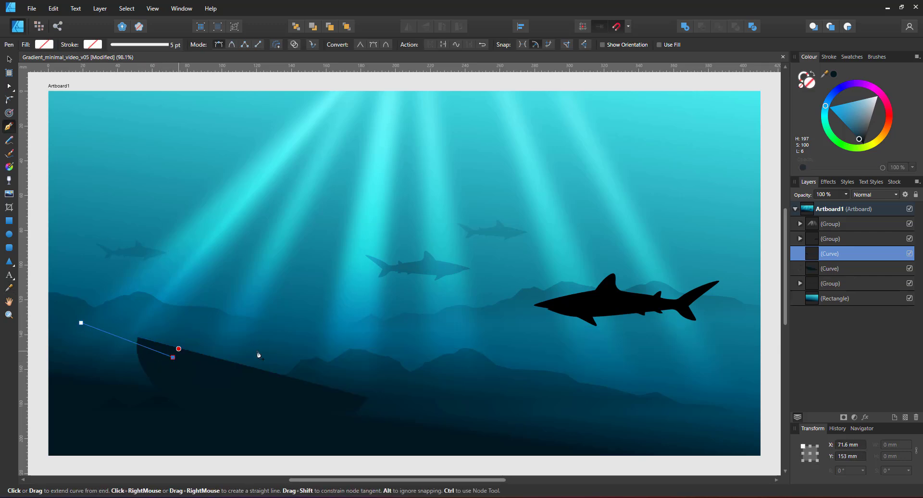
{"action": "left_click", "coordinate": [802, 75]}
{"action": "left_click", "coordinate": [834, 74]}
{"action": "left_click", "coordinate": [829, 57]}
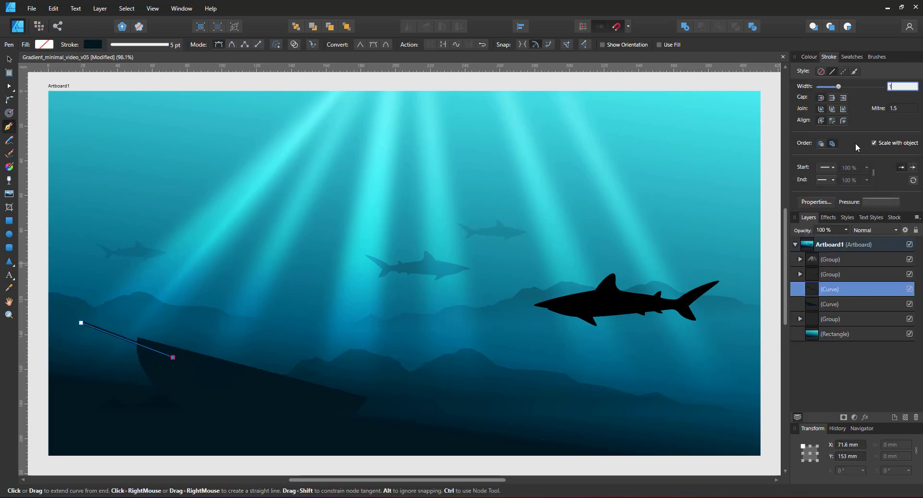
{"action": "left_click", "coordinate": [881, 201]}
{"action": "left_click_drag", "start_coordinate": [777, 214], "coordinate": [774, 262]}
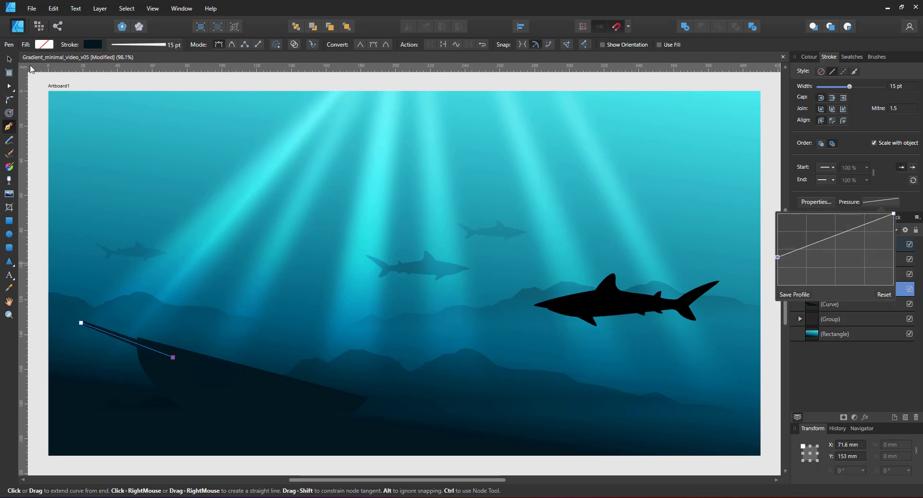
- Duplicate the bowsprit and move the copy's end nodes to make a tall slanted mast rising from the hull
{"action": "left_click", "coordinate": [9, 59]}
{"action": "left_click_drag", "start_coordinate": [126, 340], "coordinate": [225, 343]}
{"action": "left_click", "coordinate": [9, 86]}
{"action": "left_click_drag", "start_coordinate": [179, 325], "coordinate": [330, 171]}
{"action": "left_click_drag", "start_coordinate": [271, 360], "coordinate": [245, 382]}
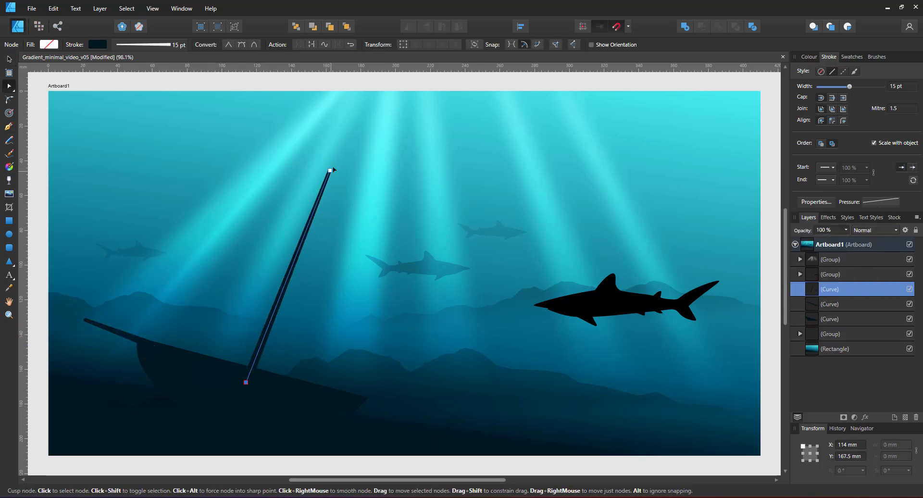
{"action": "left_click_drag", "start_coordinate": [334, 169], "coordinate": [341, 163]}
- Draw a short thick post on the foredeck with the Pen tool and reset its stroke pressure to a uniform width
{"action": "key", "text": "p"}
{"action": "left_click", "coordinate": [154, 348]}
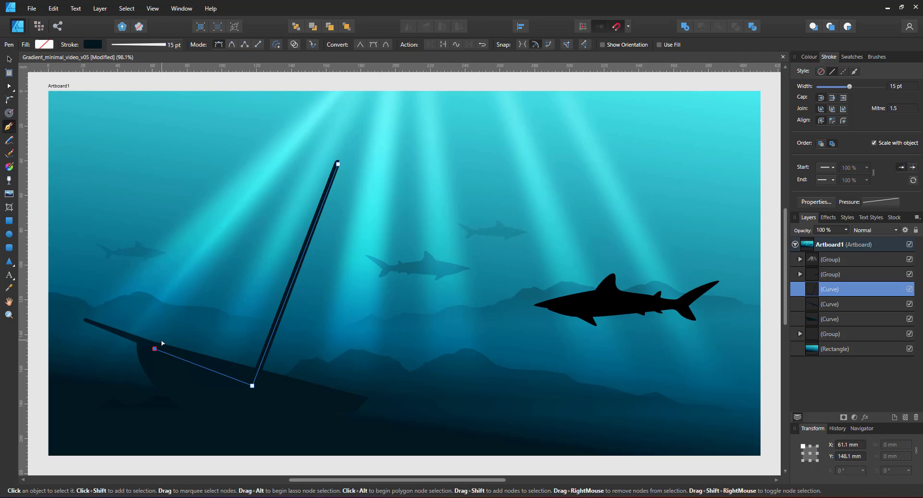
{"action": "key", "text": "ctrl+z"}
{"action": "key", "text": "Escape"}
{"action": "left_click", "coordinate": [156, 349]}
{"action": "left_click", "coordinate": [161, 338]}
{"action": "left_click", "coordinate": [877, 201]}
{"action": "left_click_drag", "start_coordinate": [778, 257], "coordinate": [764, 152]}
{"action": "scroll", "coordinate": [142, 349], "scroll_direction": "up", "scroll_amount": 6}
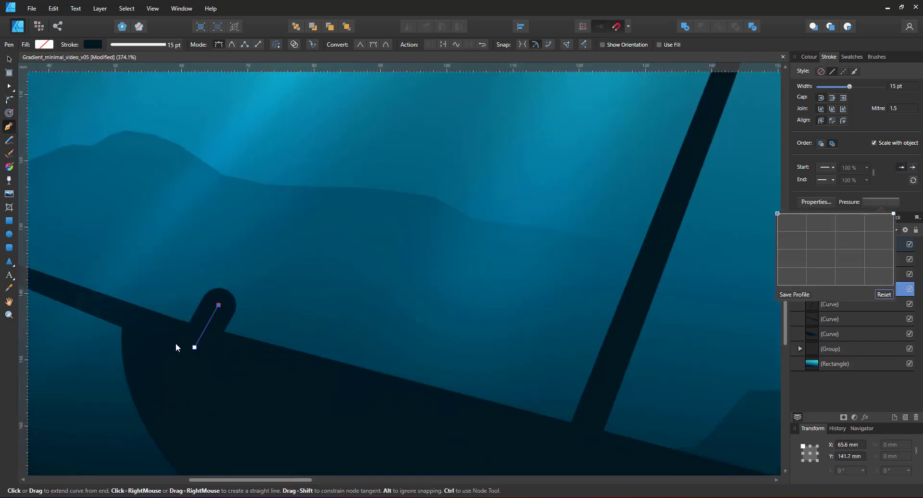
- Adjust the post's tilt and duplicate it along the deck, with two posts near the bow and one near the mast
{"action": "key", "text": "n"}
{"action": "left_click", "coordinate": [216, 315]}
{"action": "key", "text": "a"}
{"action": "left_click_drag", "start_coordinate": [219, 306], "coordinate": [191, 310]}
{"action": "key", "text": "v"}
{"action": "left_click_drag", "start_coordinate": [190, 310], "coordinate": [495, 393]}
- Draw a closed four-sided cabin between the deck posts and swap its dark stroke colour to the fill
{"action": "key", "text": "p"}
{"action": "left_click", "coordinate": [305, 370]}
{"action": "left_click", "coordinate": [328, 294]}
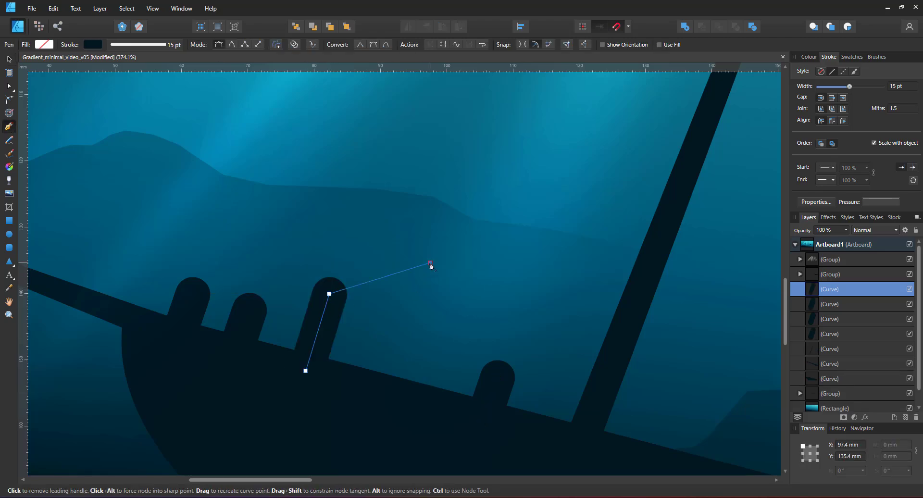
{"action": "left_click", "coordinate": [429, 263]}
{"action": "left_click", "coordinate": [398, 391]}
{"action": "left_click", "coordinate": [306, 371]}
{"action": "left_click", "coordinate": [809, 56]}
{"action": "left_click", "coordinate": [811, 75]}
- Reshape the small cabin with a rounded top edge and a wider right side, and fit it between the deck posts
{"action": "key", "text": "a"}
{"action": "left_click_drag", "start_coordinate": [379, 278], "coordinate": [364, 262]}
{"action": "left_click", "coordinate": [429, 263]}
{"action": "left_click_drag", "start_coordinate": [430, 263], "coordinate": [441, 262]}
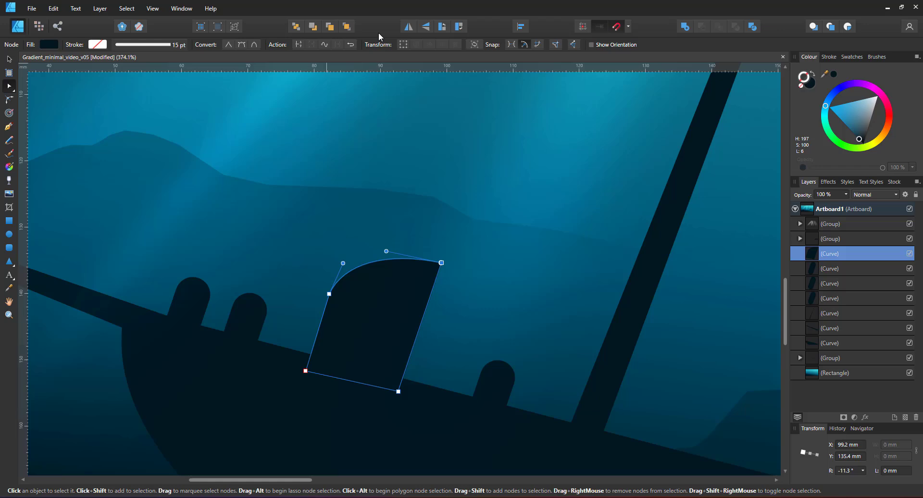
{"action": "left_click_drag", "start_coordinate": [398, 391], "coordinate": [406, 398]}
{"action": "scroll", "coordinate": [417, 404], "scroll_direction": "down", "scroll_amount": 2}
{"action": "key", "text": "v"}
{"action": "left_click_drag", "start_coordinate": [433, 312], "coordinate": [422, 326]}
{"action": "left_click_drag", "start_coordinate": [406, 347], "coordinate": [261, 261]}
- Draw a larger stern cabin with an overhanging roof edge around the mast base and fill it with the dark hull colour
{"action": "left_click", "coordinate": [9, 126]}
{"action": "left_click", "coordinate": [304, 311]}
{"action": "left_click", "coordinate": [335, 240]}
{"action": "left_click", "coordinate": [314, 239]}
{"action": "left_click", "coordinate": [318, 222]}
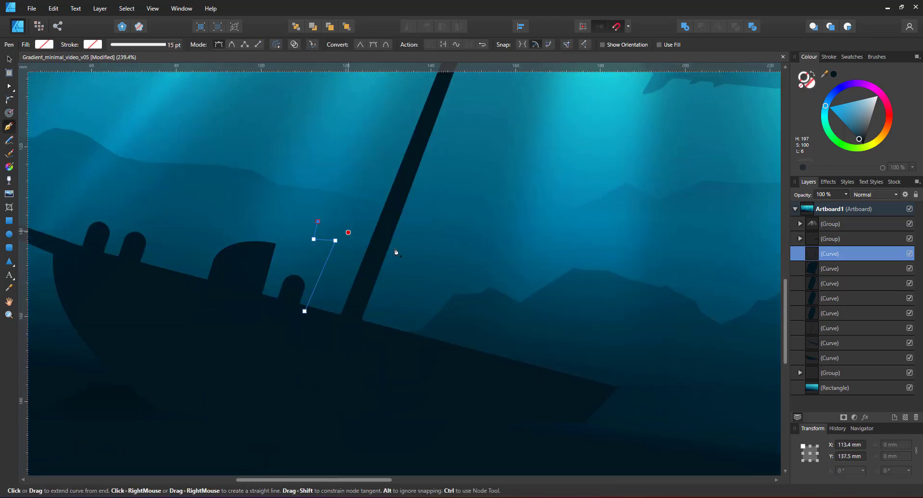
{"action": "left_click", "coordinate": [517, 374]}
{"action": "left_click", "coordinate": [305, 311]}
{"action": "left_click", "coordinate": [833, 74]}
- Refine the stern cabin's front corner and add nodes on its rear edge to form a matching roof overhang
{"action": "key", "text": "a"}
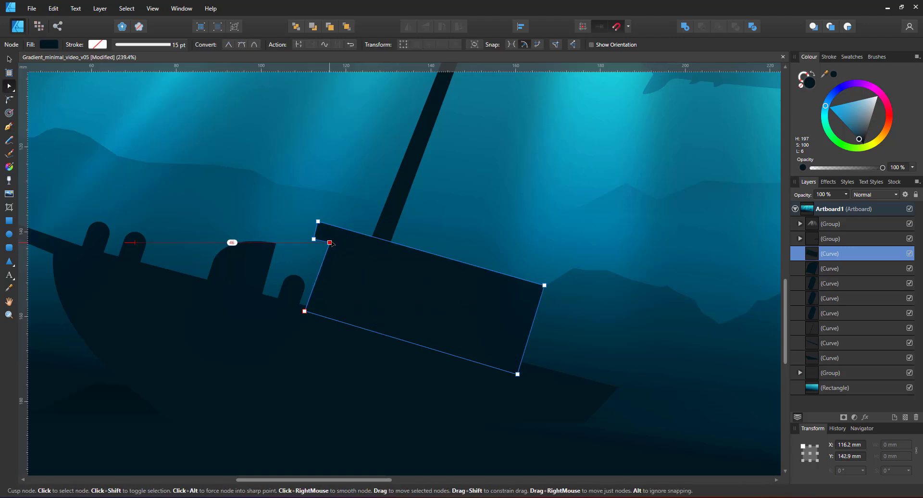
{"action": "left_click_drag", "start_coordinate": [331, 242], "coordinate": [330, 242]}
{"action": "scroll", "coordinate": [405, 264], "scroll_direction": "down", "scroll_amount": 5}
{"action": "scroll", "coordinate": [445, 297], "scroll_direction": "up", "scroll_amount": 3}
{"action": "left_click", "coordinate": [468, 290]}
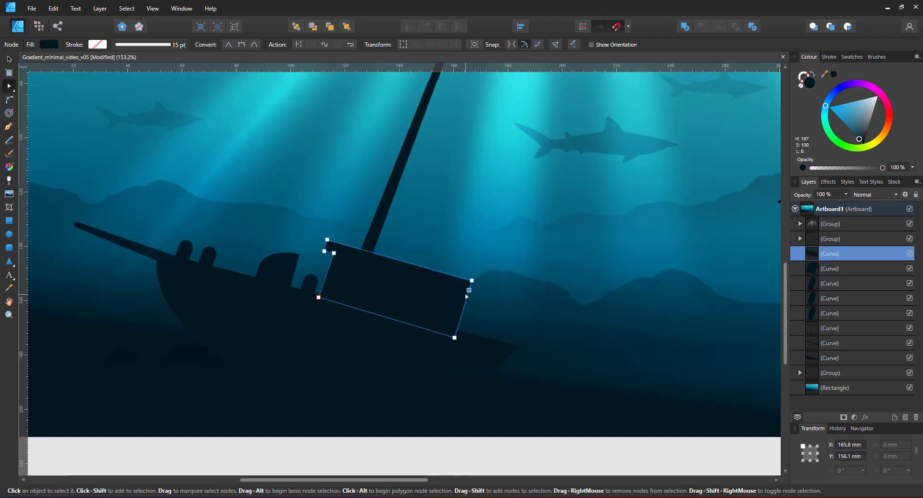
{"action": "mouse_move", "coordinate": [468, 291]}
{"action": "left_mouse_down"}
{"action": "mouse_move", "coordinate": [436, 313]}
{"action": "mouse_move", "coordinate": [390, 293]}
{"action": "left_mouse_up"}
- Cut two round portholes out of the stern cabin with ellipses in a non-destructive subtract compound
{"action": "key", "text": "m"}
{"action": "left_click", "coordinate": [834, 386], "text": "shift"}
{"action": "left_click", "coordinate": [702, 30], "text": "alt"}
{"action": "left_click", "coordinate": [425, 301]}
{"action": "key", "text": "ctrl+j"}
- Shorten the mast by moving its top node down
{"action": "key", "text": "v"}
{"action": "scroll", "coordinate": [426, 305], "scroll_direction": "down", "scroll_amount": 3}
{"action": "left_click", "coordinate": [443, 157]}
{"action": "key", "text": "a"}
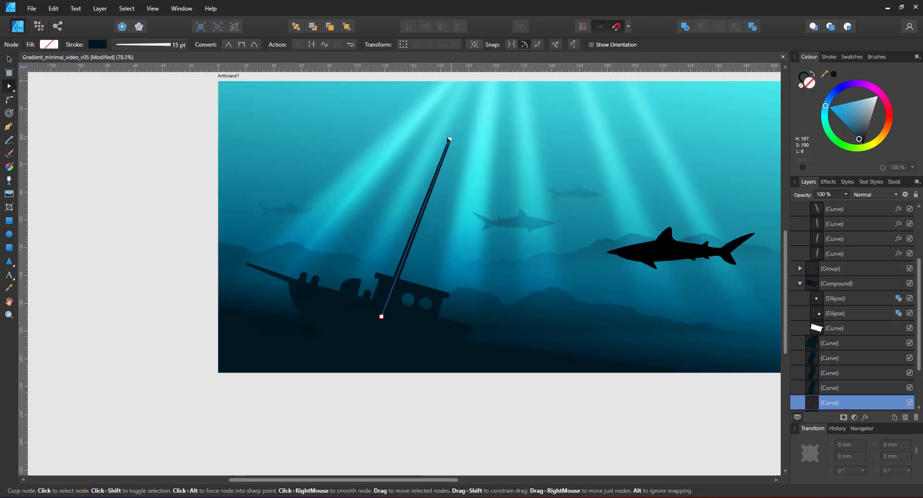
{"action": "left_click_drag", "start_coordinate": [449, 140], "coordinate": [437, 168]}
- Group all the wreck parts and scale the wreck down, placing it lower on the seabed
{"action": "left_click", "coordinate": [835, 284]}
{"action": "scroll", "coordinate": [835, 288], "scroll_direction": "down", "scroll_amount": 3}
{"action": "left_click", "coordinate": [830, 370], "text": "shift"}
{"action": "key", "text": "ctrl+g"}
{"action": "key", "text": "v"}
{"action": "left_click_drag", "start_coordinate": [395, 280], "coordinate": [326, 317]}
- Draw a 2 pt rigging line from the mast top down to the stern cabin roof
{"action": "scroll", "coordinate": [414, 296], "scroll_direction": "up", "scroll_amount": 2}
{"action": "key", "text": "p"}
{"action": "left_click", "coordinate": [377, 156]}
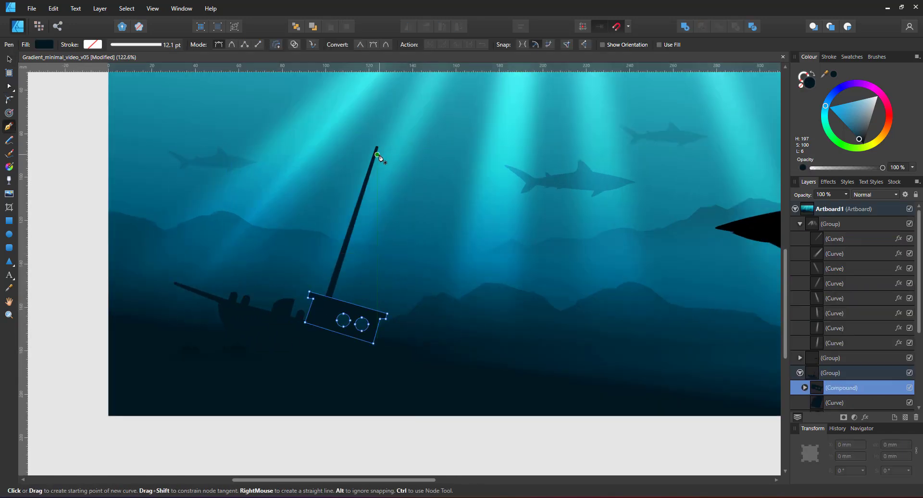
{"action": "left_click", "coordinate": [373, 314]}
{"action": "left_click", "coordinate": [828, 57]}
- Align the rigging line's upper end with the mast top and duplicate the line down to the foredeck
{"action": "scroll", "coordinate": [377, 158], "scroll_direction": "up", "scroll_amount": 3}
{"action": "key", "text": "a"}
{"action": "left_click_drag", "start_coordinate": [384, 125], "coordinate": [380, 119]}
{"action": "key", "text": "ctrl+j"}
{"action": "left_click_drag", "start_coordinate": [376, 432], "coordinate": [133, 427]}
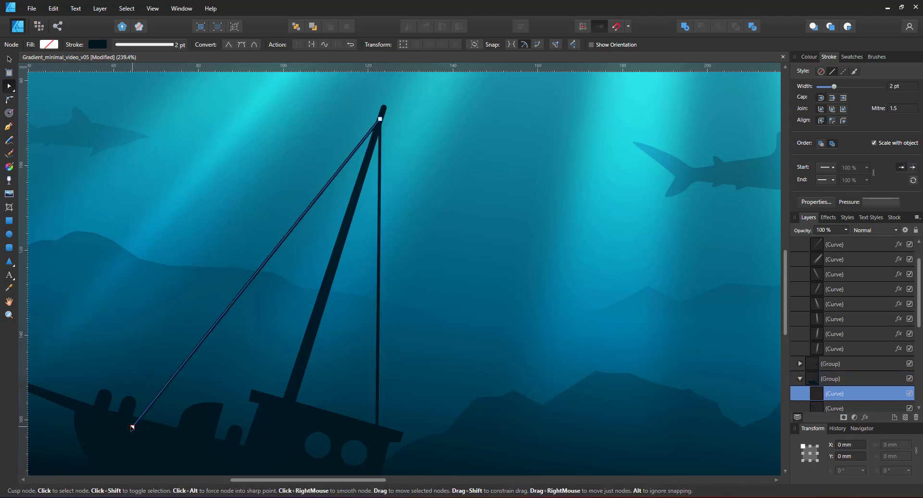
- Add a mask layer to the wreck group
{"action": "key", "text": "ctrl+0"}
{"action": "key", "text": "v"}
{"action": "left_click", "coordinate": [832, 378]}
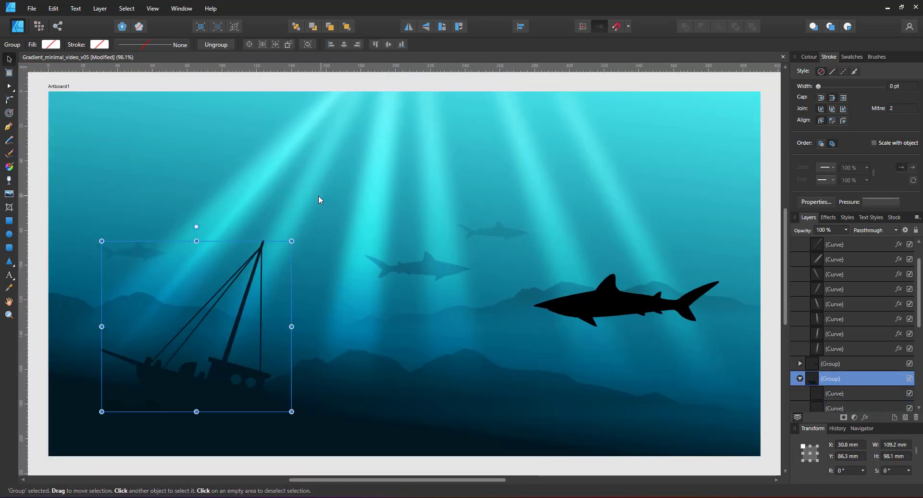
{"action": "left_click", "coordinate": [844, 417]}
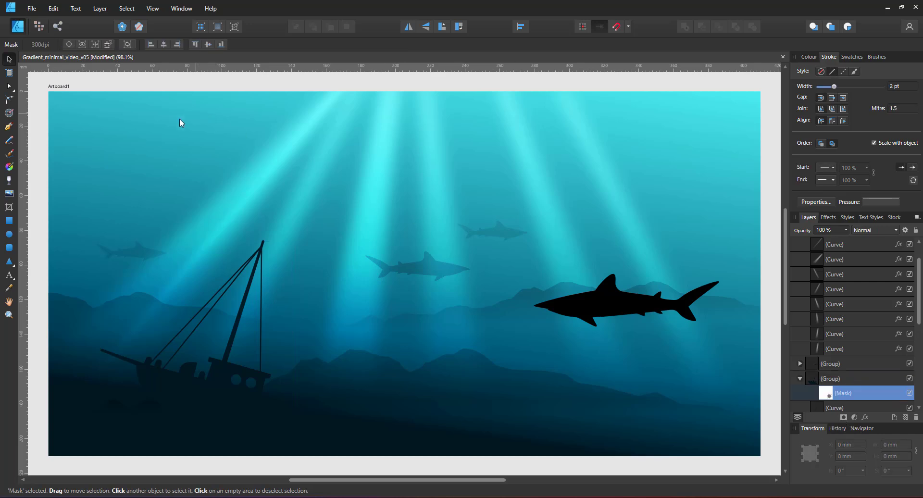
- Apply a linear white-to-black gradient to the wreck's mask, running from the hull up past the mast top
{"action": "key", "text": "g"}
{"action": "left_click_drag", "start_coordinate": [232, 348], "coordinate": [274, 214]}
{"action": "left_click", "coordinate": [809, 57]}
{"action": "left_click_drag", "start_coordinate": [233, 348], "coordinate": [219, 375]}
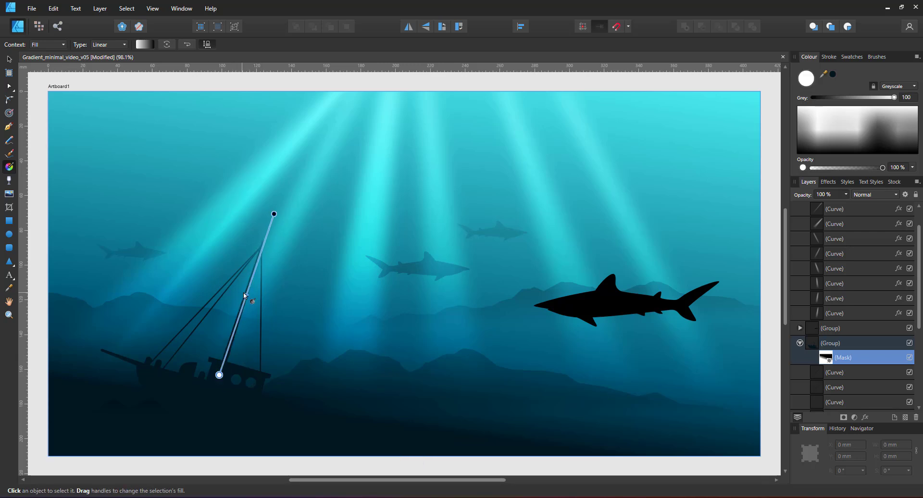
{"action": "left_click_drag", "start_coordinate": [274, 215], "coordinate": [239, 212]}
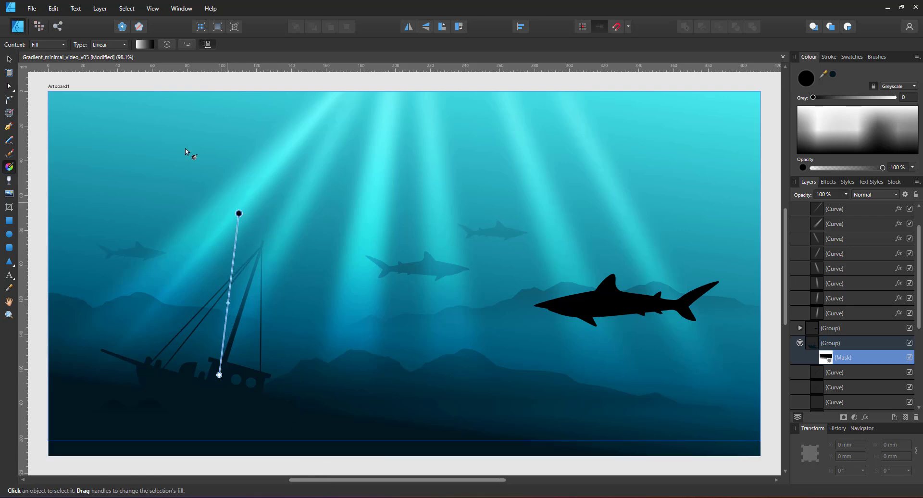
- Group all the wreck's shapes beneath the mask into a nested group
{"action": "left_click", "coordinate": [9, 59]}
{"action": "left_click", "coordinate": [840, 376]}
{"action": "scroll", "coordinate": [843, 371], "scroll_direction": "down", "scroll_amount": 4}
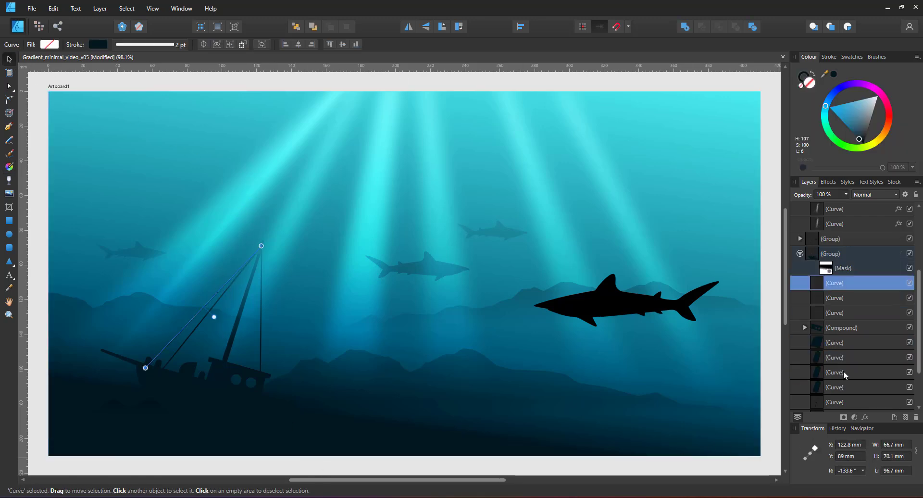
{"action": "left_click", "coordinate": [844, 371], "text": "shift"}
{"action": "key", "text": "ctrl+g"}
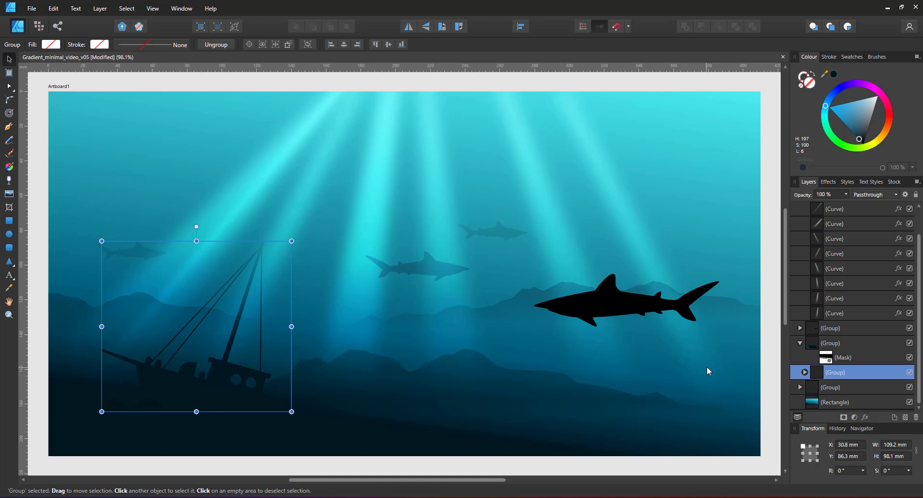
- Draw a slanted line across the wreck's bow and give it a white 5 pt stroke
{"action": "scroll", "coordinate": [202, 400], "scroll_direction": "up", "scroll_amount": 4}
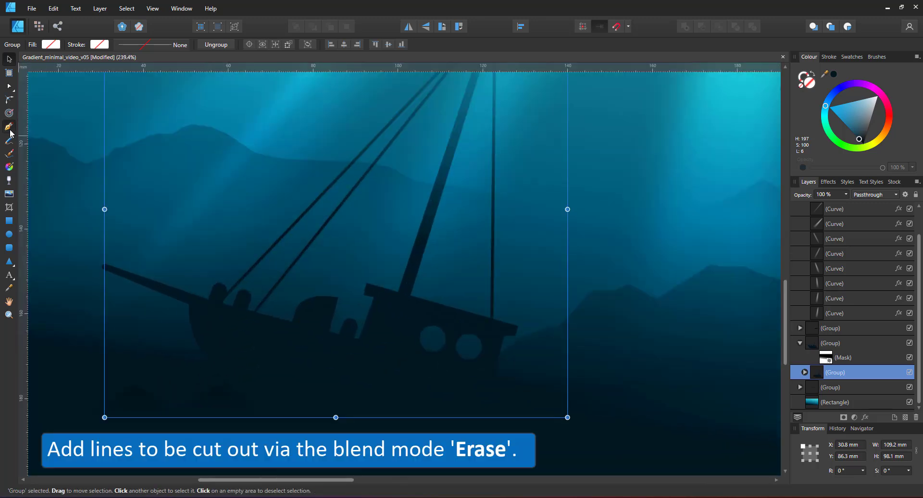
{"action": "left_click", "coordinate": [9, 126]}
{"action": "left_click", "coordinate": [179, 316]}
{"action": "left_click", "coordinate": [271, 352]}
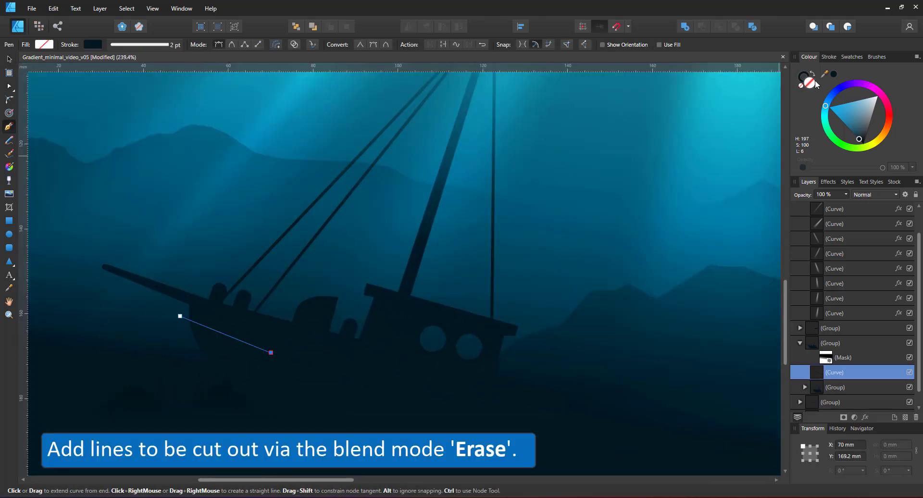
{"action": "left_click", "coordinate": [829, 57]}
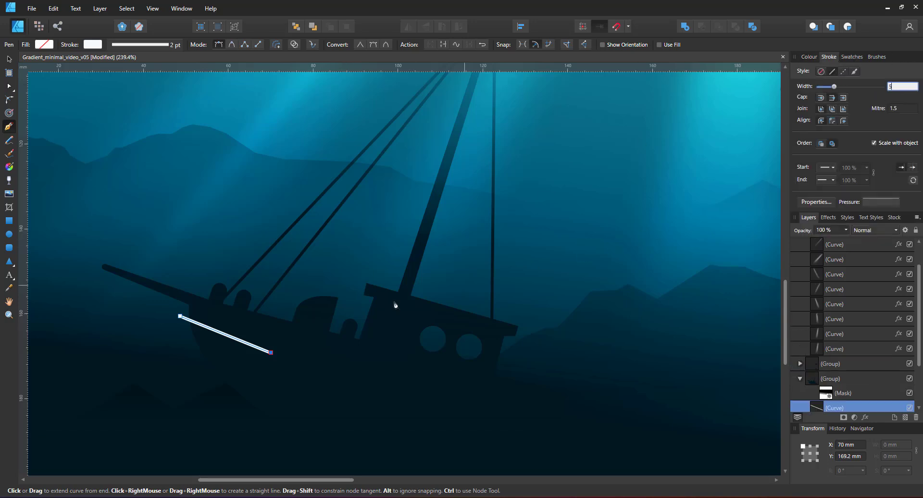
{"action": "key", "text": "Return"}
- Bend the white line into a curve and duplicate it into three roughly parallel planks across the bow
{"action": "key", "text": "a"}
{"action": "left_click_drag", "start_coordinate": [271, 352], "coordinate": [292, 350]}
{"action": "left_click_drag", "start_coordinate": [230, 331], "coordinate": [247, 358]}
{"action": "key", "text": "v"}
{"action": "mouse_move", "coordinate": [247, 358]}
{"action": "left_mouse_down"}
{"action": "mouse_move", "coordinate": [247, 370]}
{"action": "mouse_move", "coordinate": [233, 370]}
{"action": "mouse_move", "coordinate": [256, 374]}
{"action": "left_mouse_up"}
{"action": "mouse_move", "coordinate": [232, 328]}
{"action": "left_mouse_down"}
{"action": "mouse_move", "coordinate": [264, 353]}
{"action": "mouse_move", "coordinate": [256, 337]}
{"action": "left_mouse_up"}
- Add two steep curved ribs crossing the planks and group all the white lines
{"action": "key", "text": "a"}
{"action": "left_click_drag", "start_coordinate": [226, 361], "coordinate": [220, 365]}
{"action": "key", "text": "v"}
{"action": "left_click_drag", "start_coordinate": [220, 365], "coordinate": [246, 385]}
{"action": "scroll", "coordinate": [831, 373], "scroll_direction": "down", "scroll_amount": 3}
{"action": "left_click", "coordinate": [832, 375], "text": "shift"}
{"action": "key", "text": "ctrl+g"}
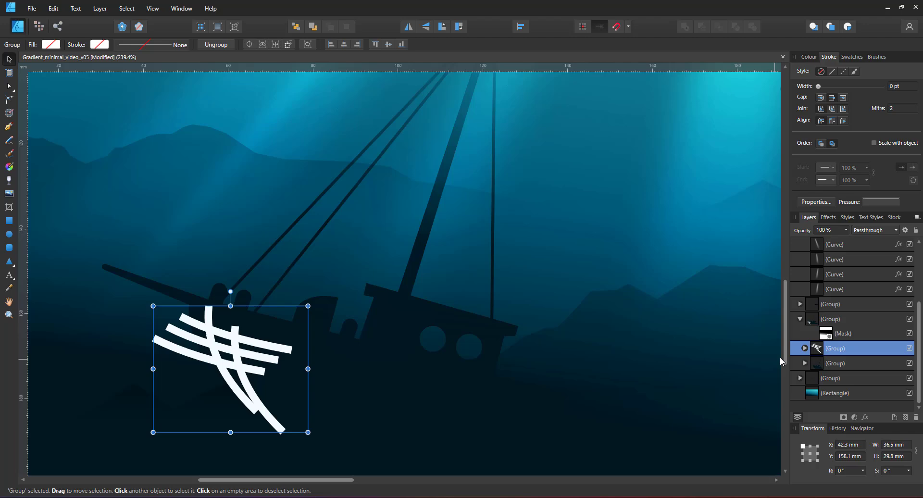
- Set the white line group's blend mode to Erase to cut the lines out of the hull
{"action": "left_click", "coordinate": [883, 230]}
{"action": "scroll", "coordinate": [871, 317], "scroll_direction": "down", "scroll_amount": 6}
{"action": "left_click", "coordinate": [856, 402]}
{"action": "scroll", "coordinate": [453, 362], "scroll_direction": "down", "scroll_amount": 4}
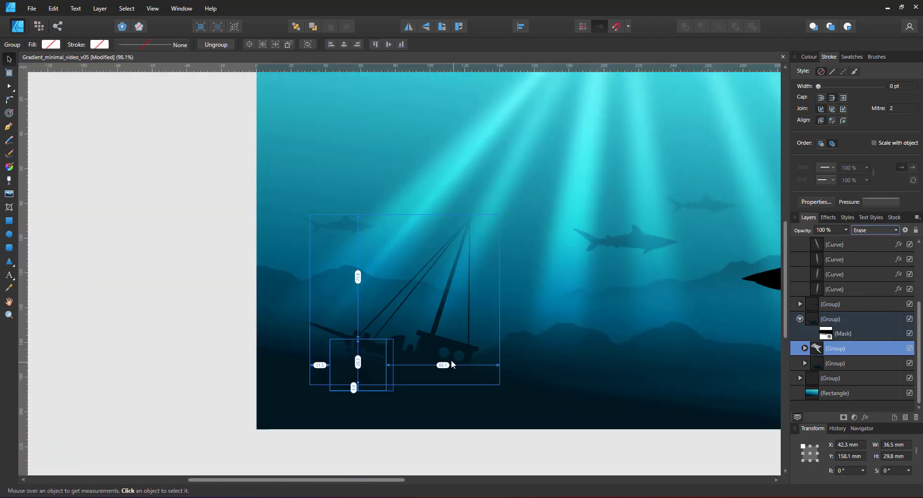
- Reposition the curved rib nearest the bow tip within the erased line group on the wreck's hull, and deselect it
{"action": "key", "text": "ctrl+d"}
{"action": "scroll", "coordinate": [329, 356], "scroll_direction": "up", "scroll_amount": 5}
{"action": "double_click", "coordinate": [341, 343]}
{"action": "left_click_drag", "start_coordinate": [342, 343], "coordinate": [324, 367]}
{"action": "key", "text": "a"}
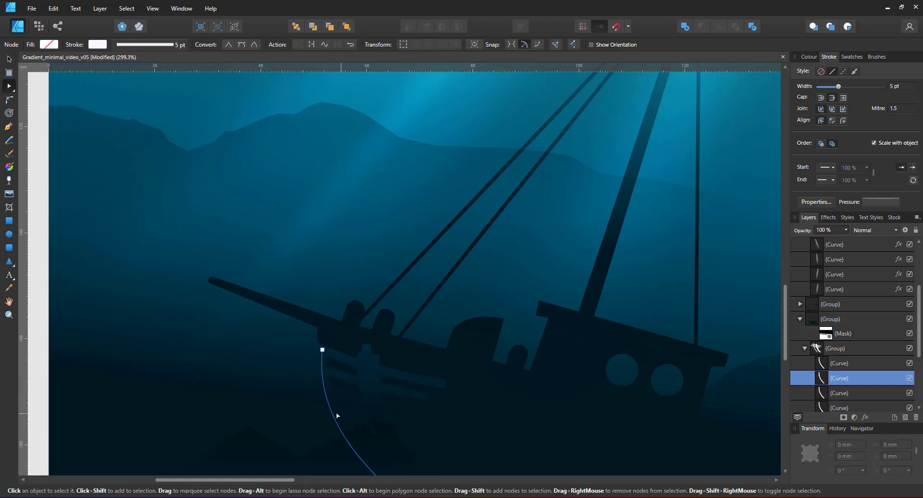
{"action": "scroll", "coordinate": [376, 381], "scroll_direction": "down", "scroll_amount": 5}
{"action": "key", "text": "v"}
{"action": "key", "text": "ctrl+d"}
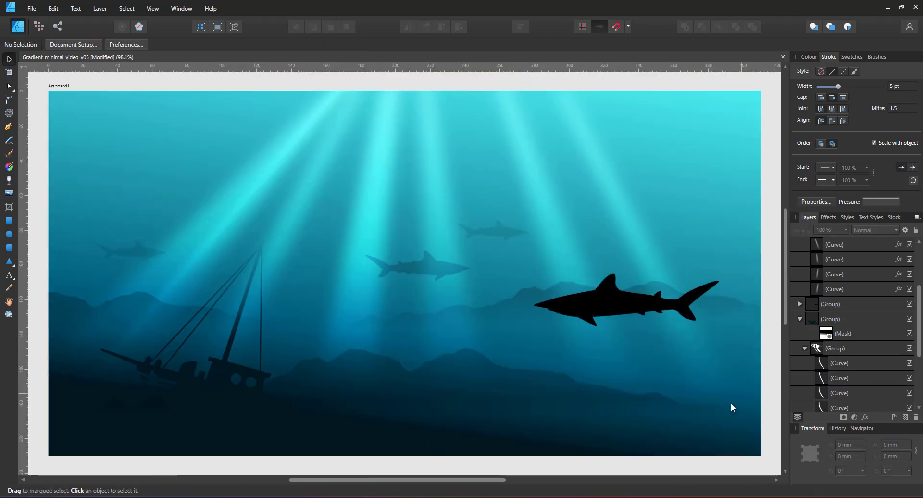